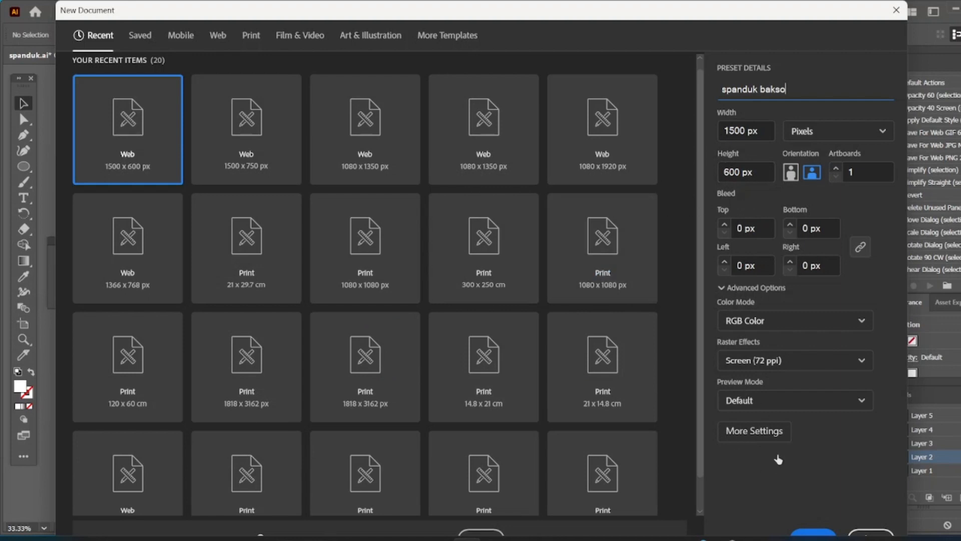
Create the 1500 x 600 px RGB document "spanduk bakso" and check the finished spanduk.ai banner for reference
left_click(816, 533)
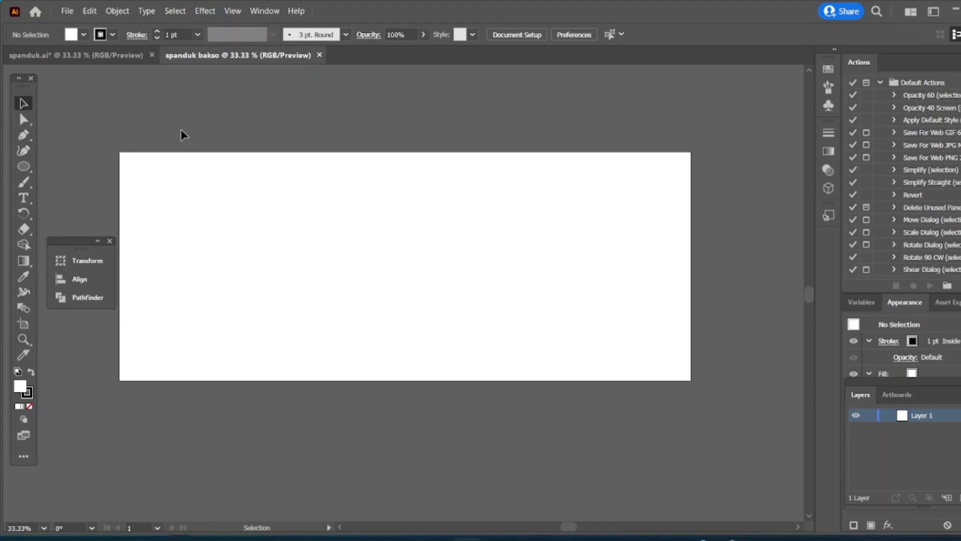
left_click(122, 55)
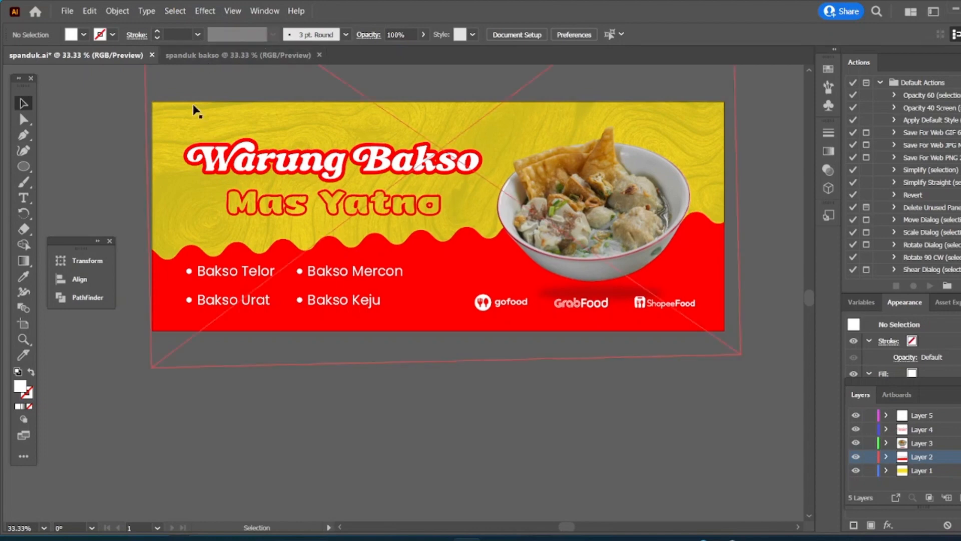
left_click(219, 55)
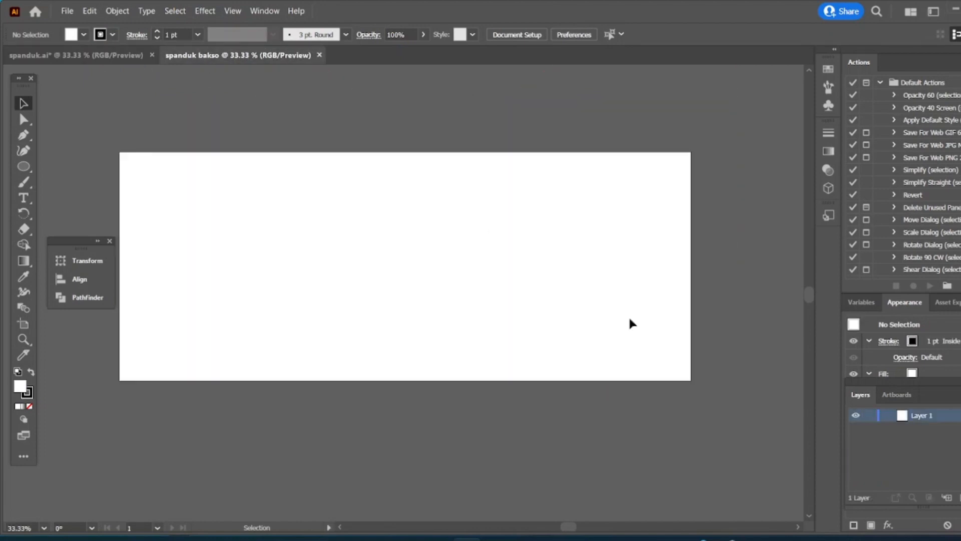
Draw a bright yellow rectangle without a stroke that covers the whole artboard
left_click(100, 35)
left_click(9, 56)
left_click(84, 34)
left_click(84, 35)
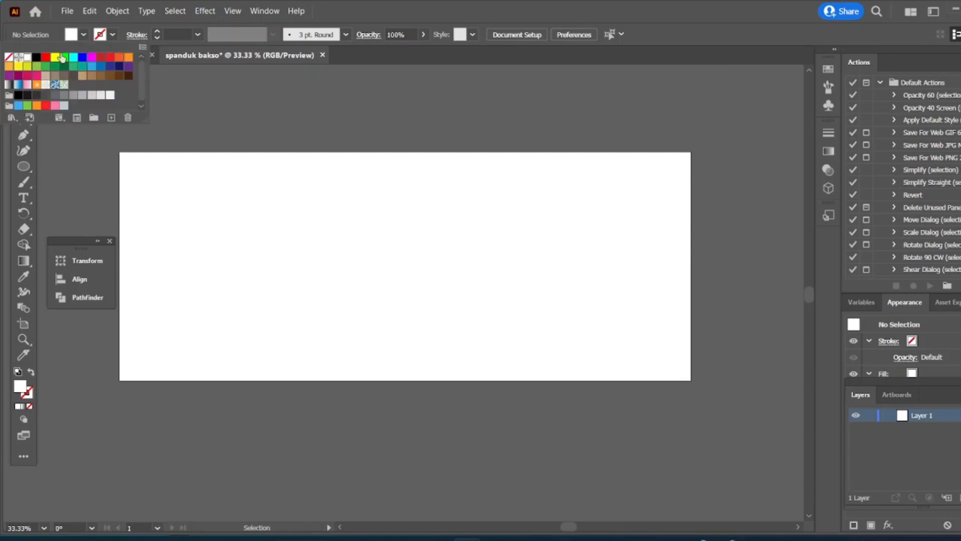
left_click(60, 56)
left_click_drag(23, 166, 64, 166)
mouse_move(119, 151)
left_mouse_down()
mouse_move(294, 236)
mouse_move(601, 300)
mouse_move(690, 380)
left_mouse_up()
key("v")
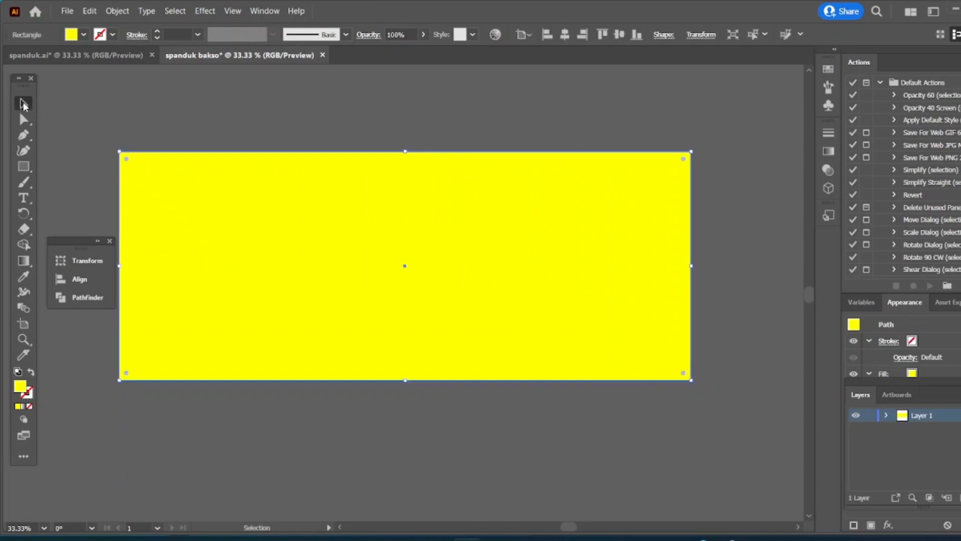
left_click(302, 131)
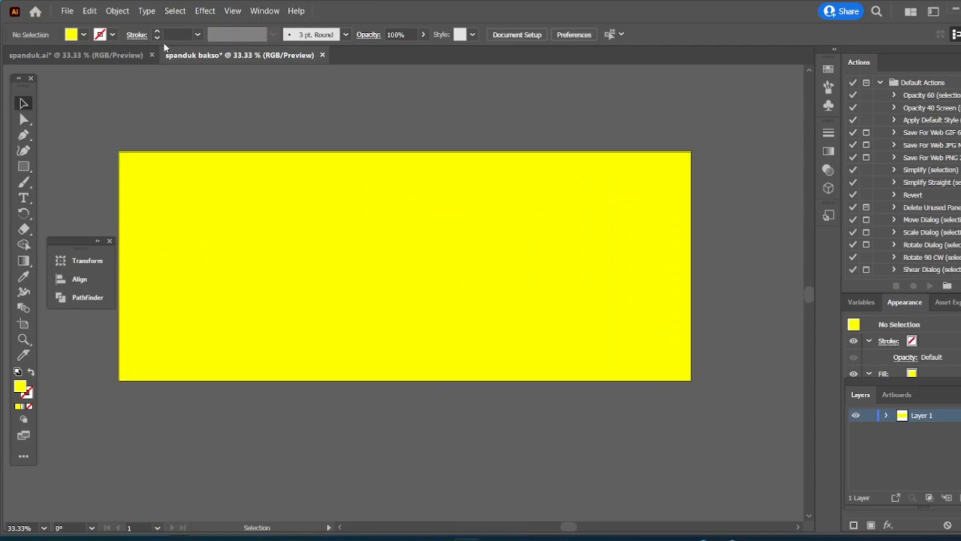
Place the linked wood image ps52204 over the yellow rectangle
left_click(67, 11)
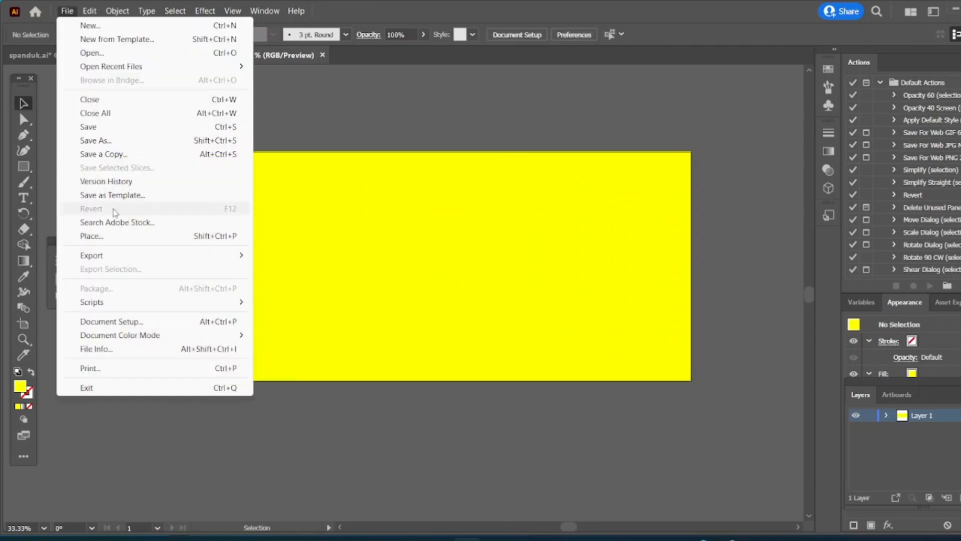
left_click(95, 234)
left_click(300, 125)
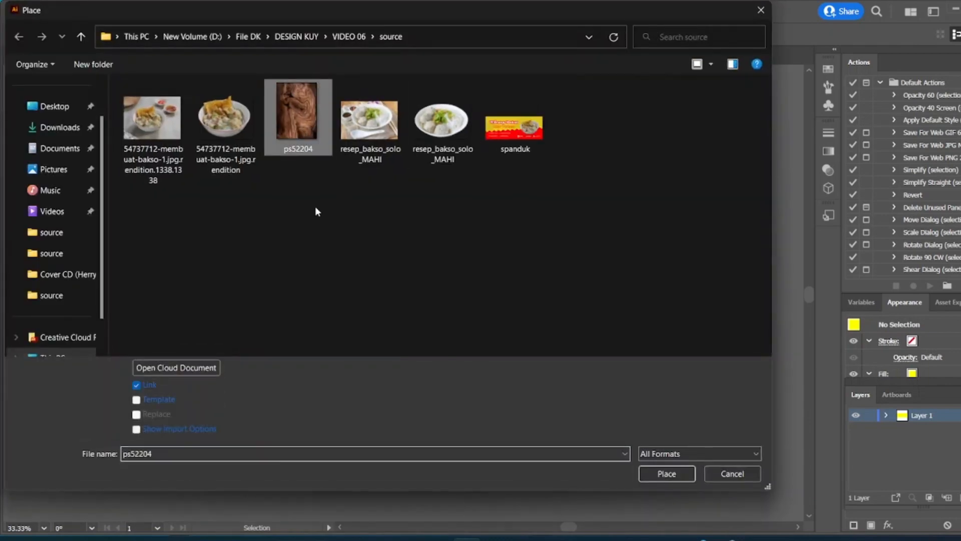
left_click(666, 473)
left_click(290, 176)
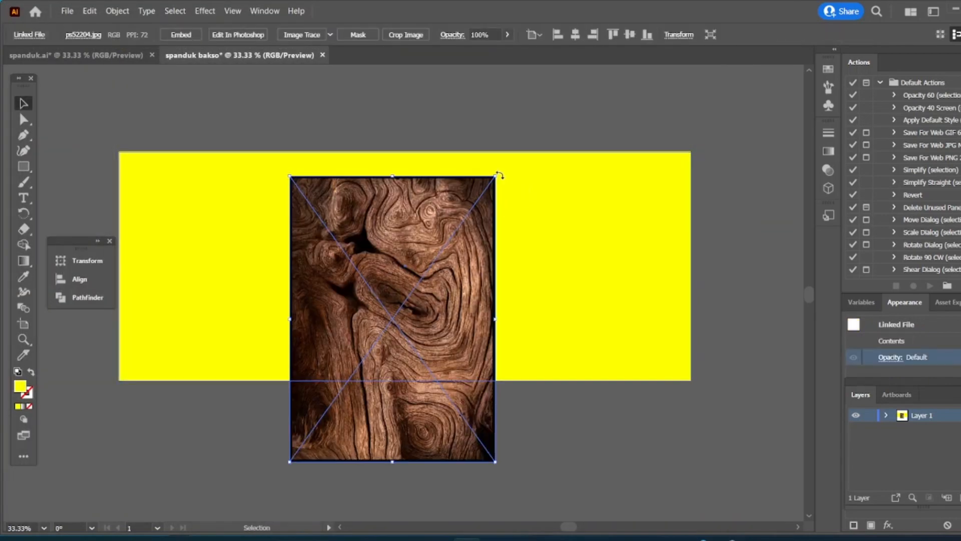
Rotate the wood image to a slightly tilted landscape orientation, enlarge it and move it over the yellow rectangle
left_click_drag(499, 175, 575, 443)
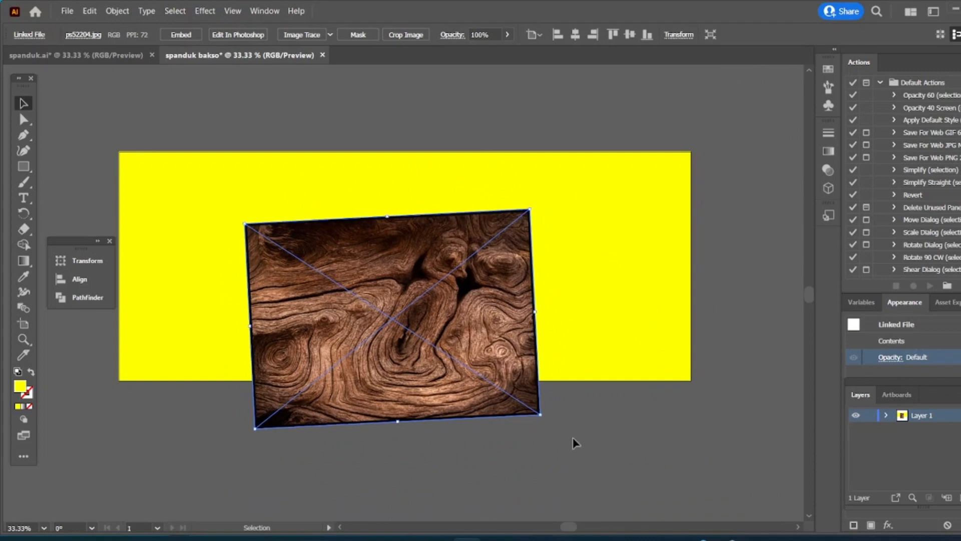
scroll(575, 443, "down", 2)
left_click_drag(521, 255, 601, 328)
left_click_drag(492, 176, 492, 176)
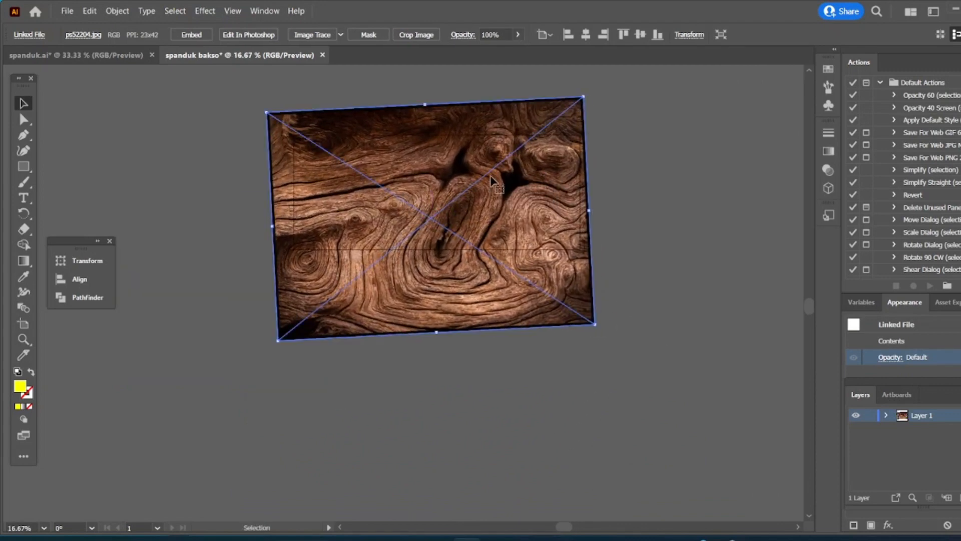
left_click_drag(543, 218, 479, 173)
Duplicate the yellow rectangle in place and bring the copy to the front, above the wood image
left_click(559, 170)
key("ctrl+c")
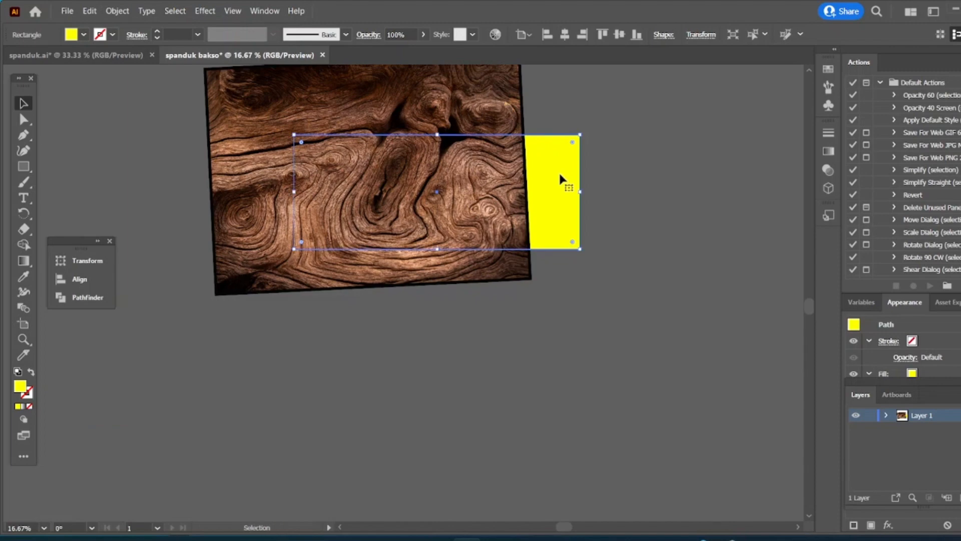
key("ctrl+f")
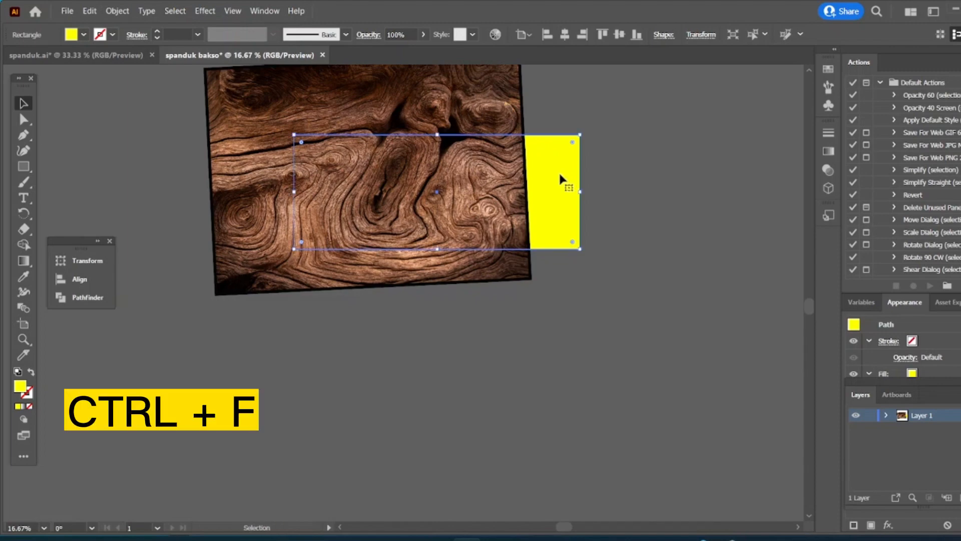
key("ctrl")
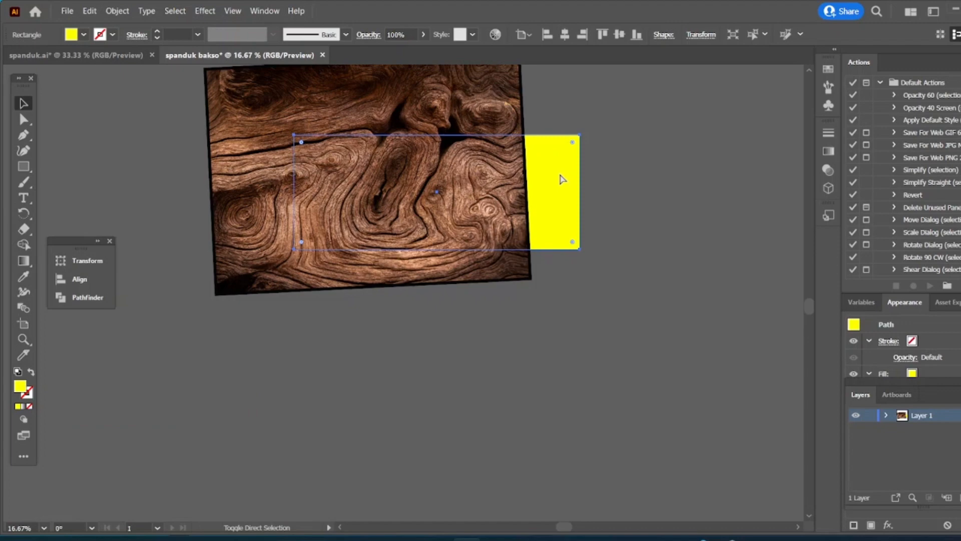
key("ctrl+shift+bracketright")
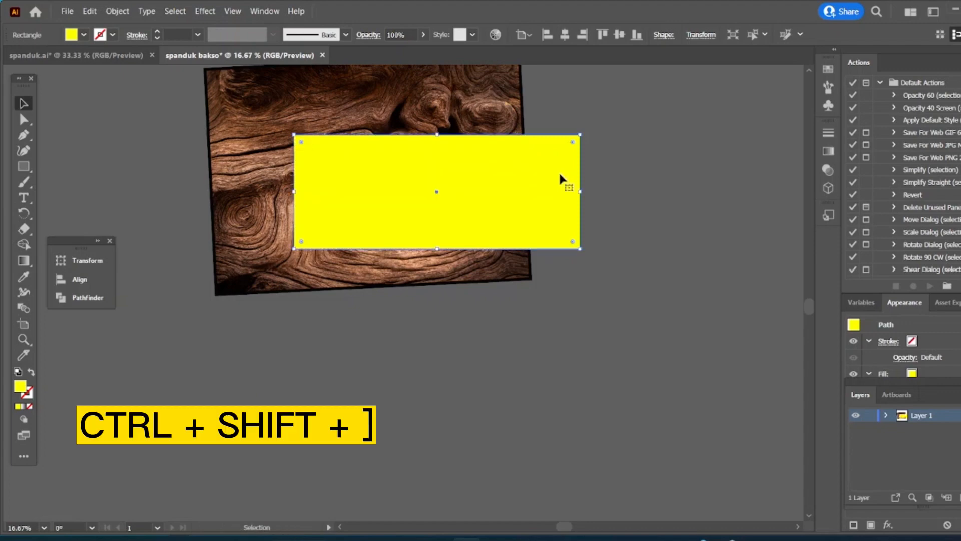
Reposition the wood image behind the front rectangle and clip it to that rectangle with a clipping mask
left_click(618, 200)
left_click_drag(393, 121, 462, 105)
left_click_drag(560, 259, 559, 248)
left_click(503, 198, "shift")
right_click(502, 196)
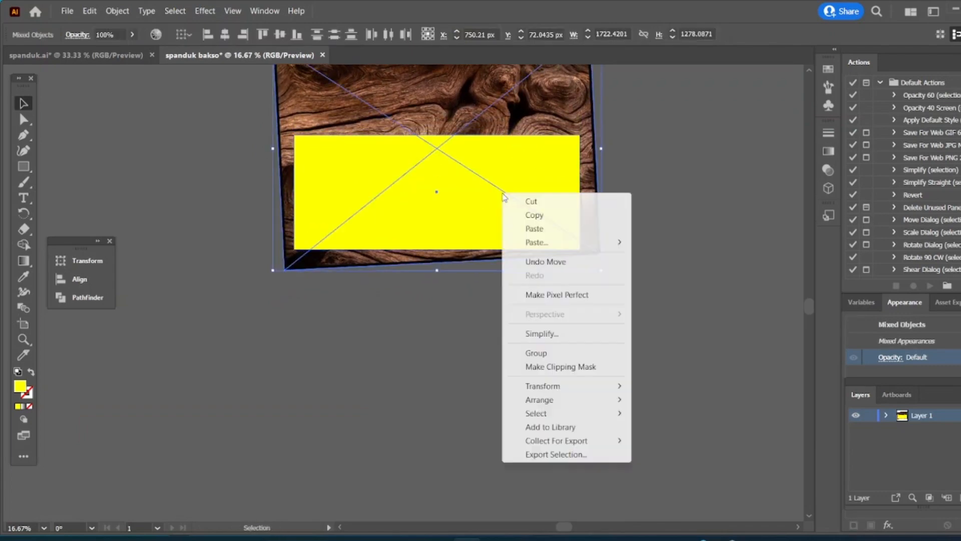
left_click(570, 368)
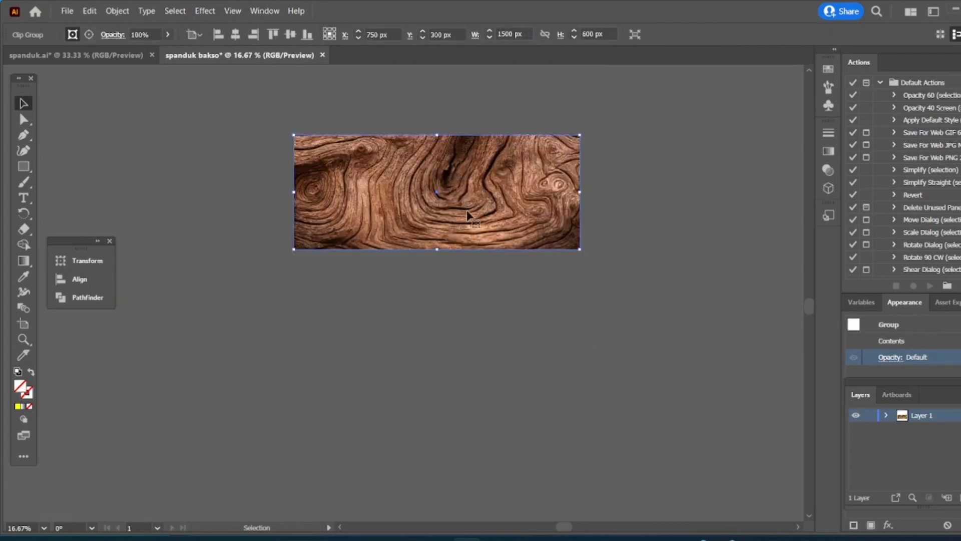
Set the clipped wood texture's blending mode to Multiply and its opacity to 22%
left_click(891, 357)
left_click(783, 382)
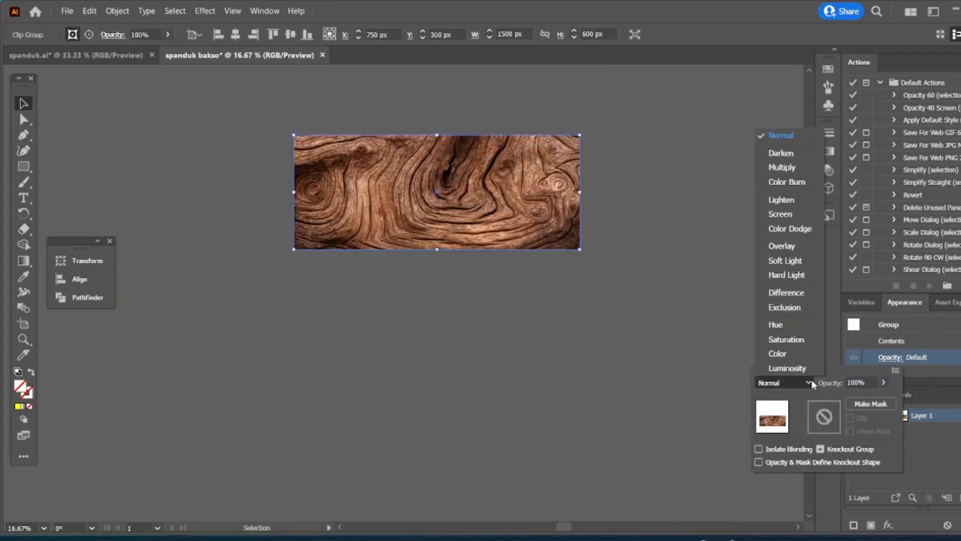
left_click(781, 167)
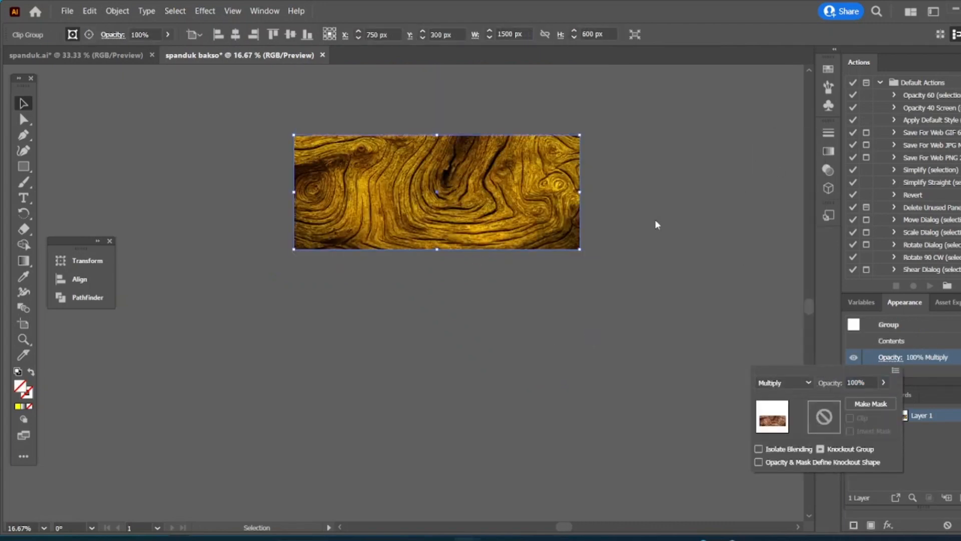
left_click(884, 382)
left_click_drag(868, 404, 843, 401)
left_click(698, 274)
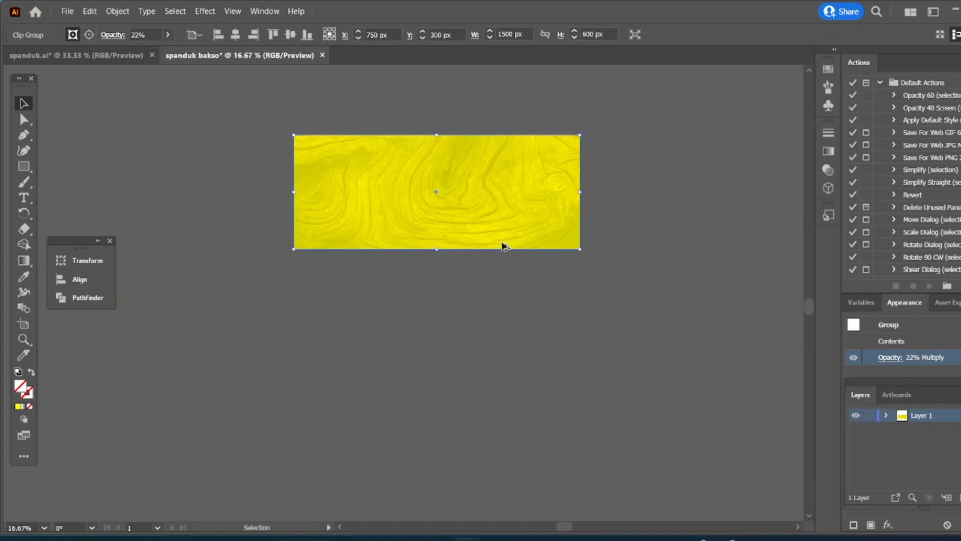
Move the wood texture aside, recolor the background rectangle to a warmer golden yellow, and return the texture to the artboard
scroll(502, 242, "up", 2)
left_click_drag(505, 307, 569, 355)
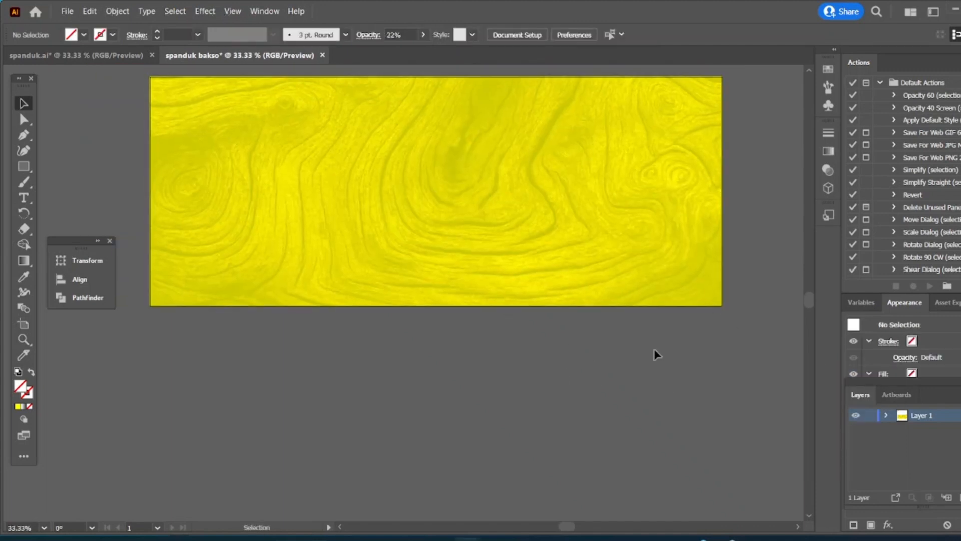
left_click_drag(562, 168, 558, 212)
left_click(507, 101)
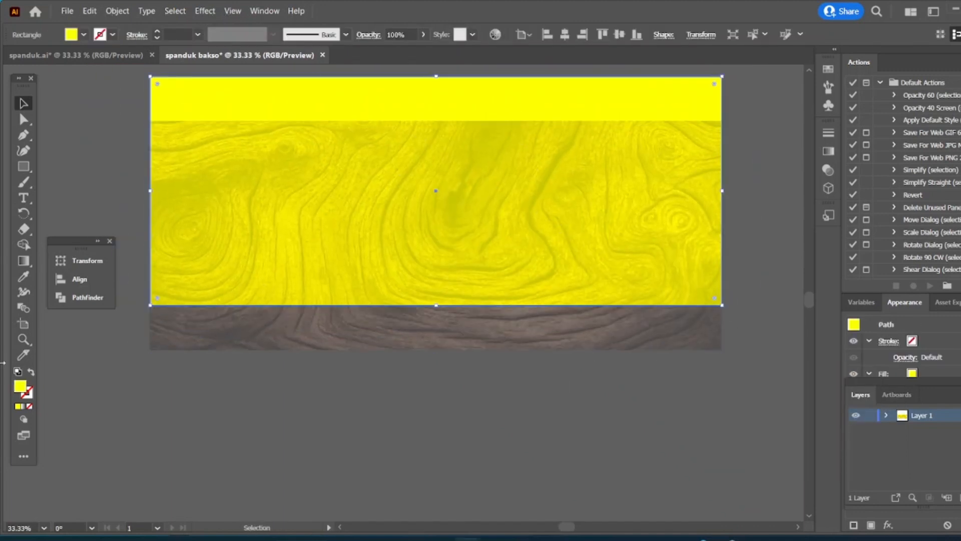
double_click(20, 387)
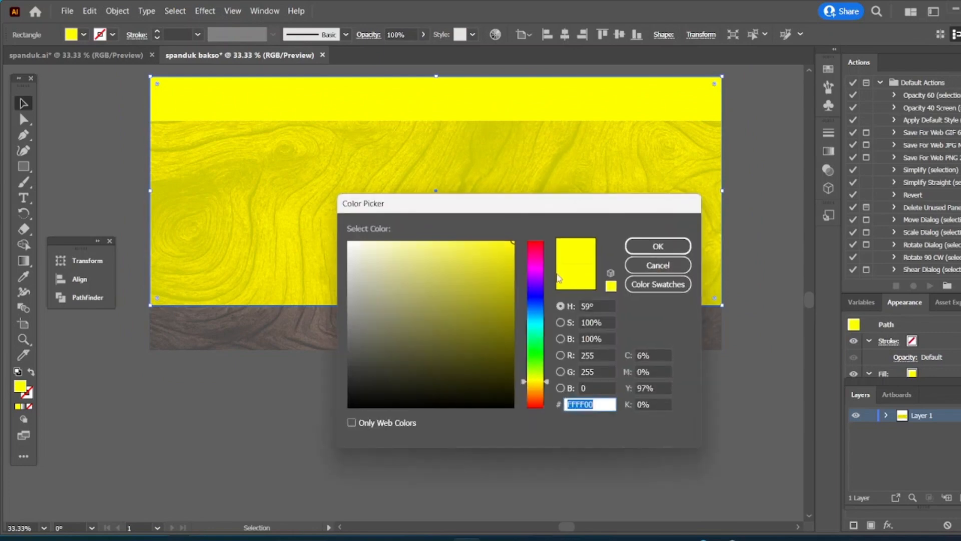
left_click(536, 386)
left_click(658, 246)
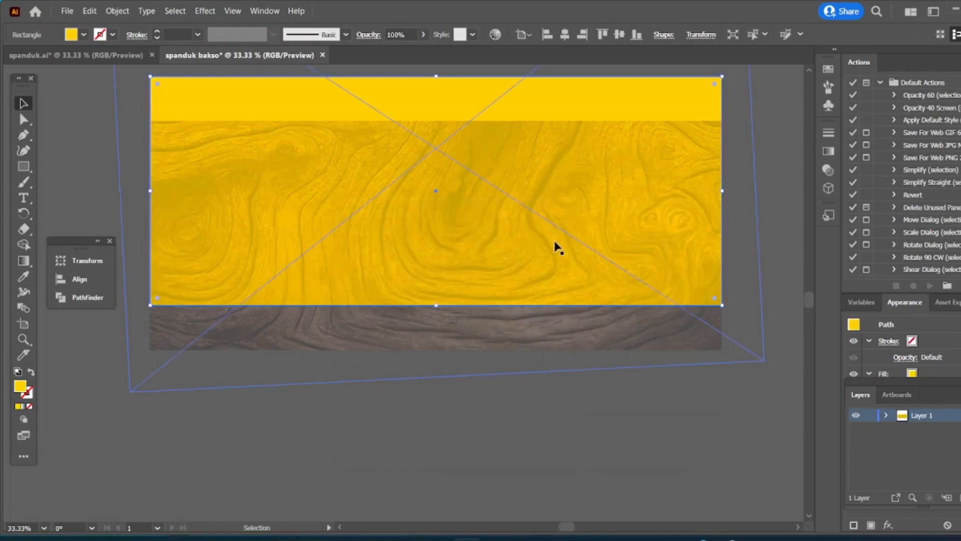
left_click(461, 360)
left_click(475, 337)
left_click_drag(475, 338, 472, 293)
Add a new layer above the background and lock Layer 1
left_click(946, 498)
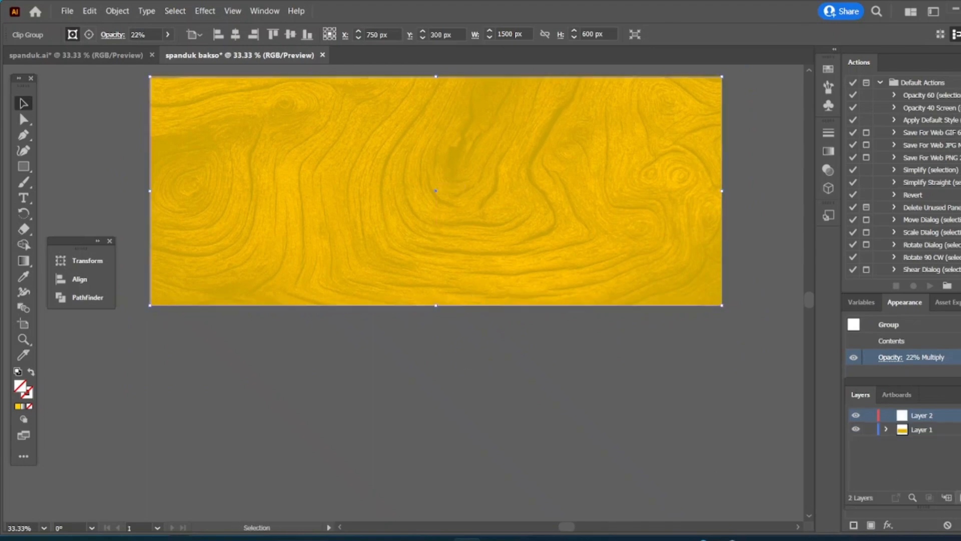
left_click(870, 430)
scroll(545, 374, "up", 1)
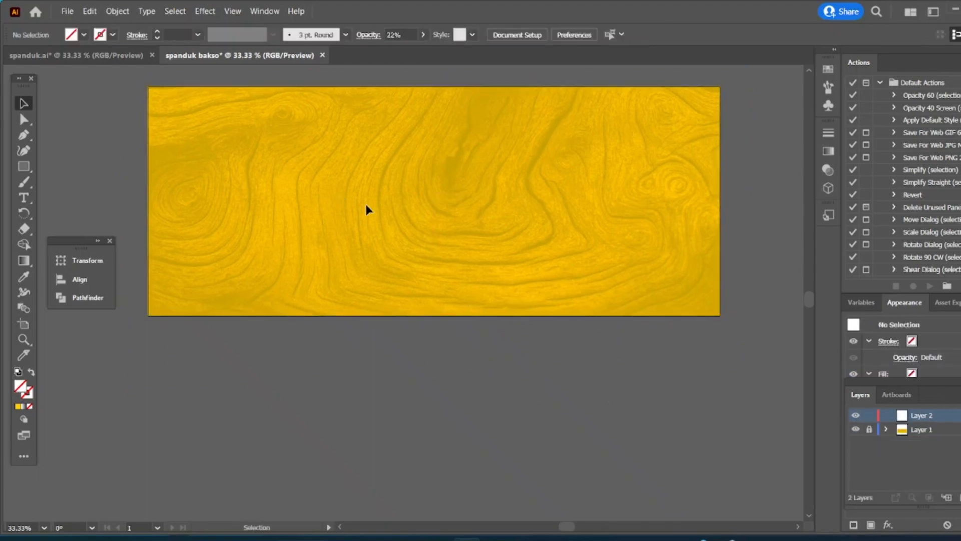
With the Pen tool, draw a straight horizontal red line about 1500 px long just below the artboard
left_click(112, 35)
left_click(45, 56)
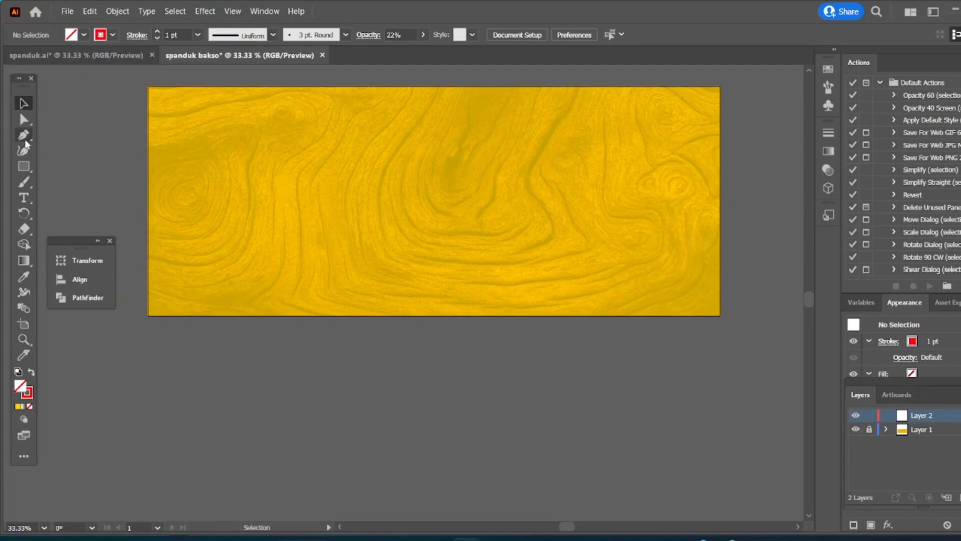
left_click(80, 55)
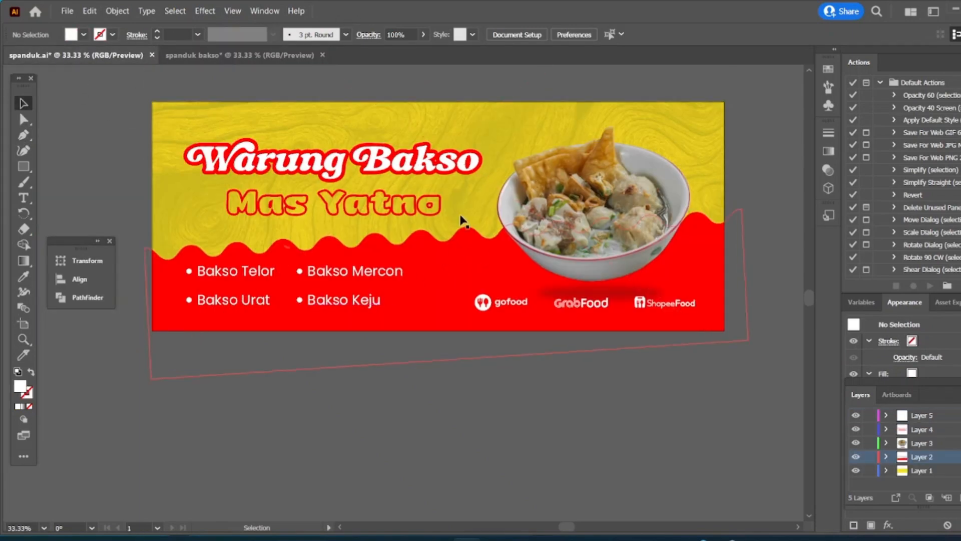
left_click(247, 55)
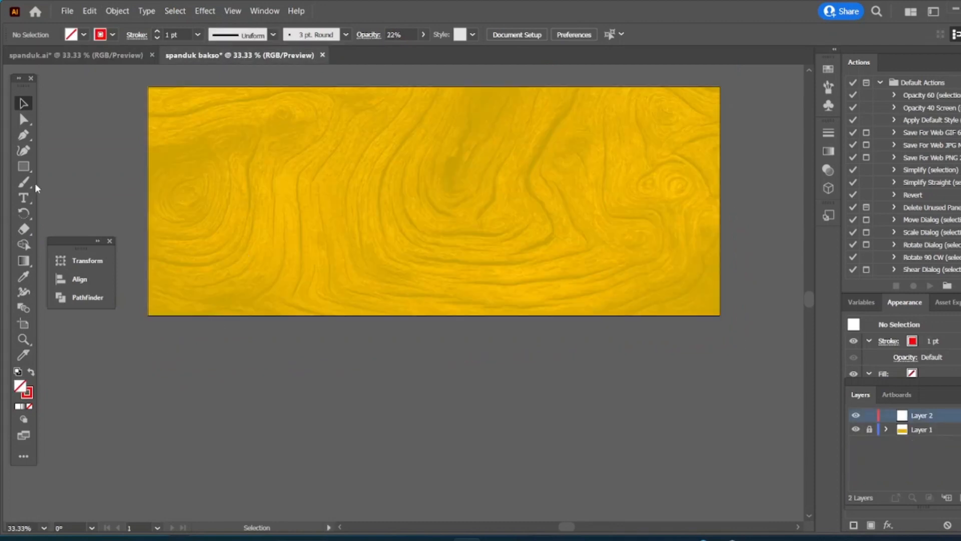
left_click(23, 134)
left_click(148, 330)
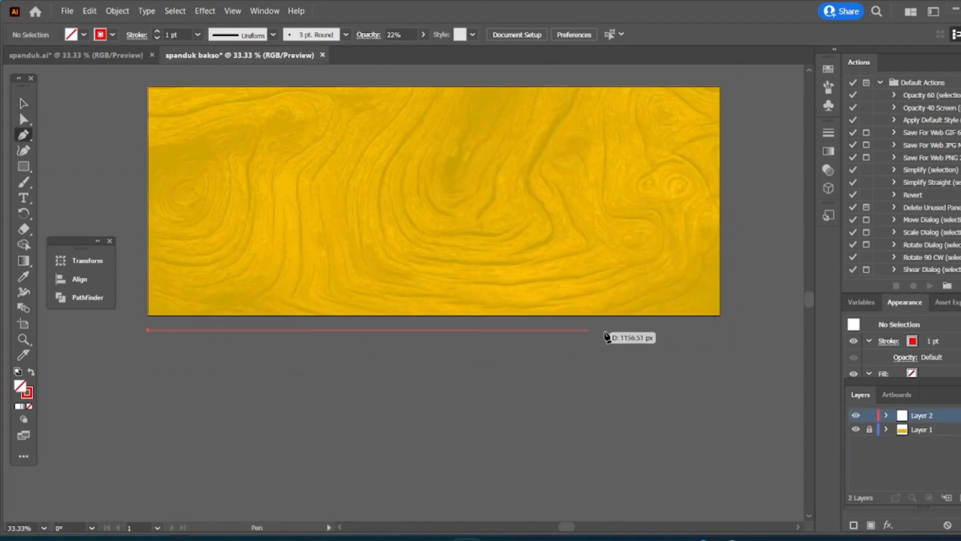
left_click(719, 329)
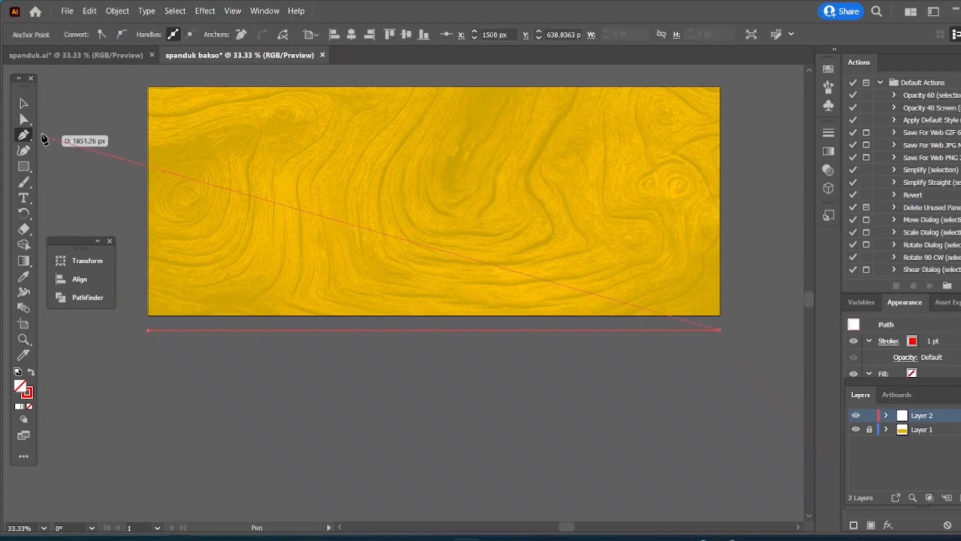
left_click(23, 103)
left_click(149, 68)
Increase the red line's stroke weight to 5 pt
left_click(217, 330)
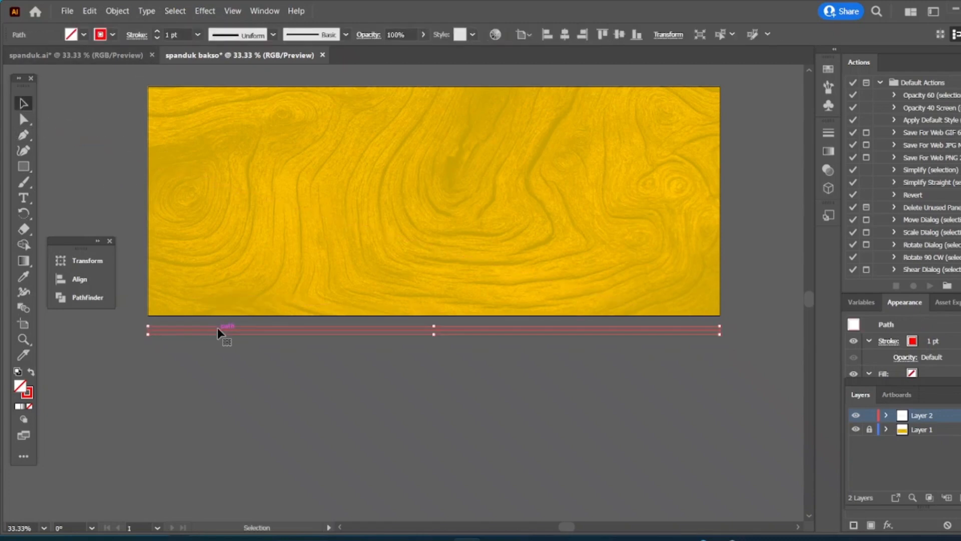
left_click(158, 32)
left_click(158, 32)
left_click(158, 32)
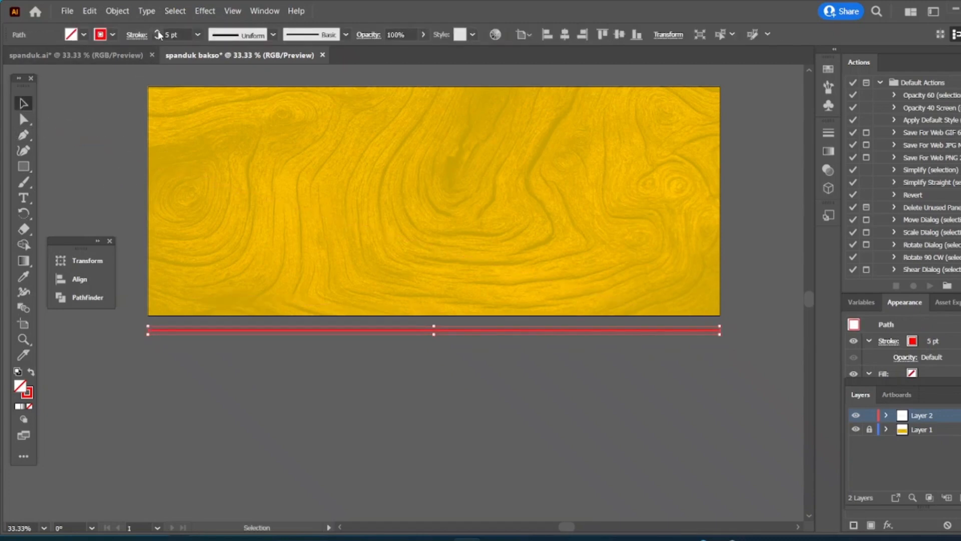
left_click(111, 136)
Apply a Zig Zag effect to the red line with 12 px absolute size, 23 ridges per segment and smooth points
left_click(236, 330)
left_click(205, 11)
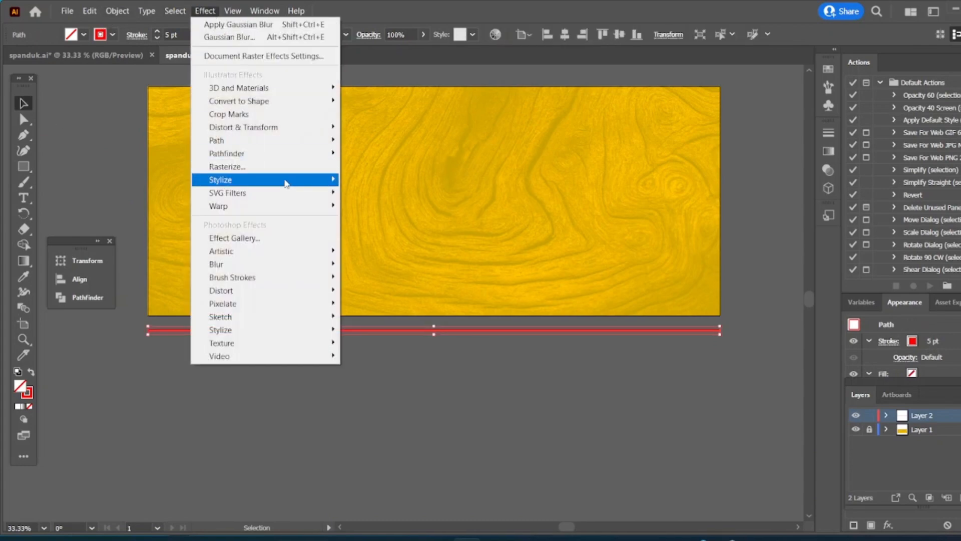
mouse_move(323, 126)
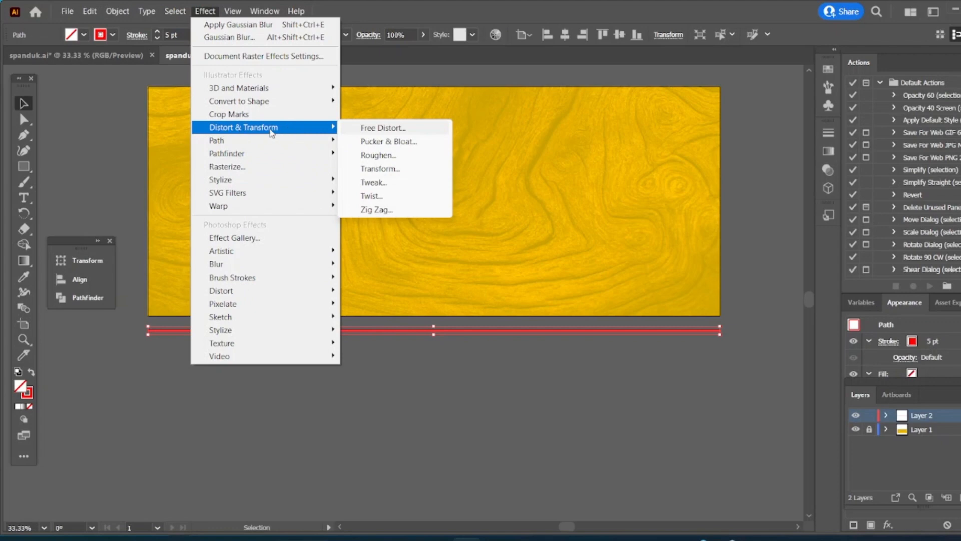
left_click(380, 209)
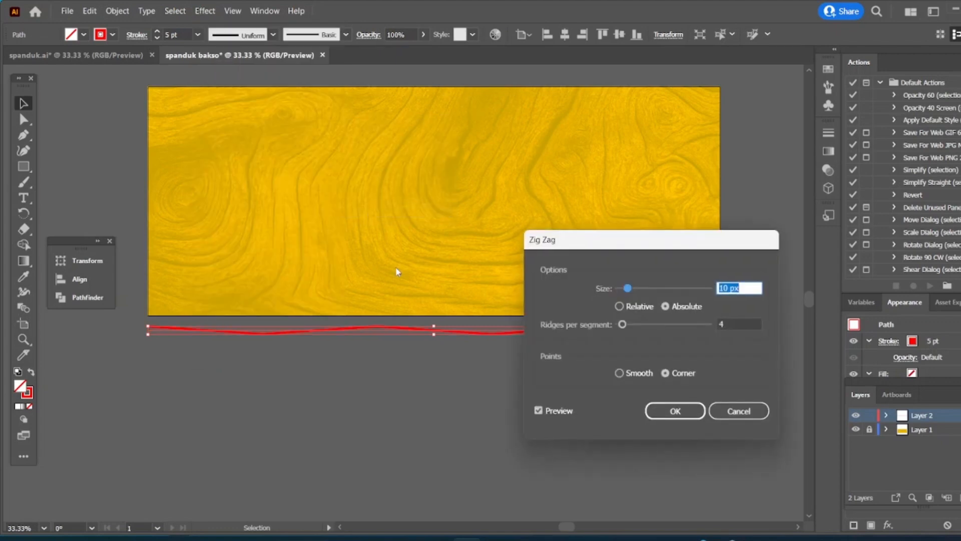
left_click_drag(622, 326, 639, 328)
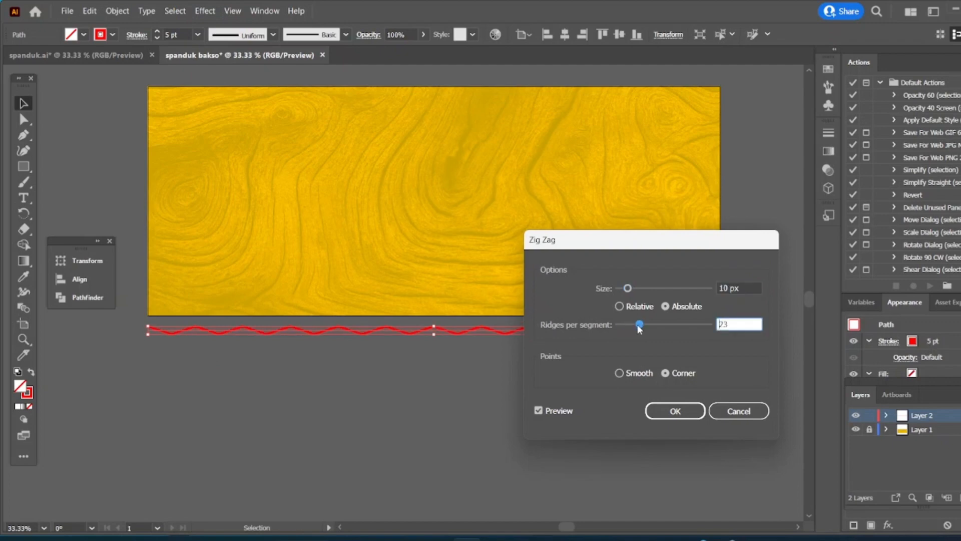
left_click(621, 374)
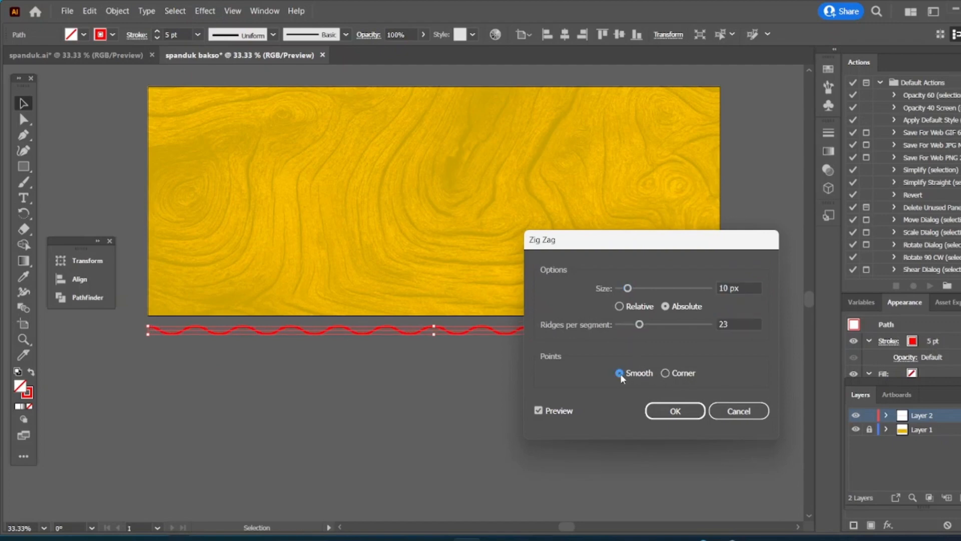
left_click_drag(627, 289, 631, 291)
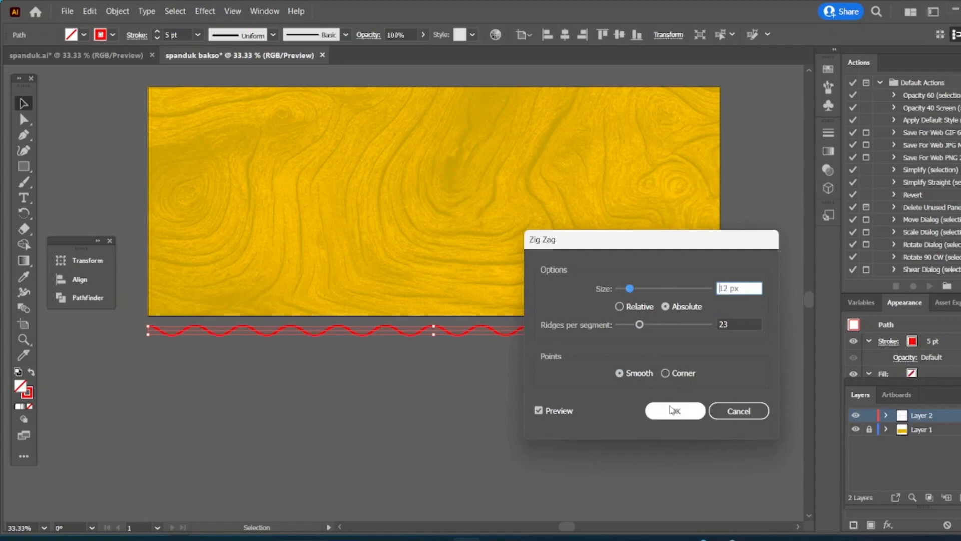
left_click(675, 410)
Move the wavy red line up onto the lower part of the yellow background, keeping its ends aligned with the artboard edges
left_click(494, 351)
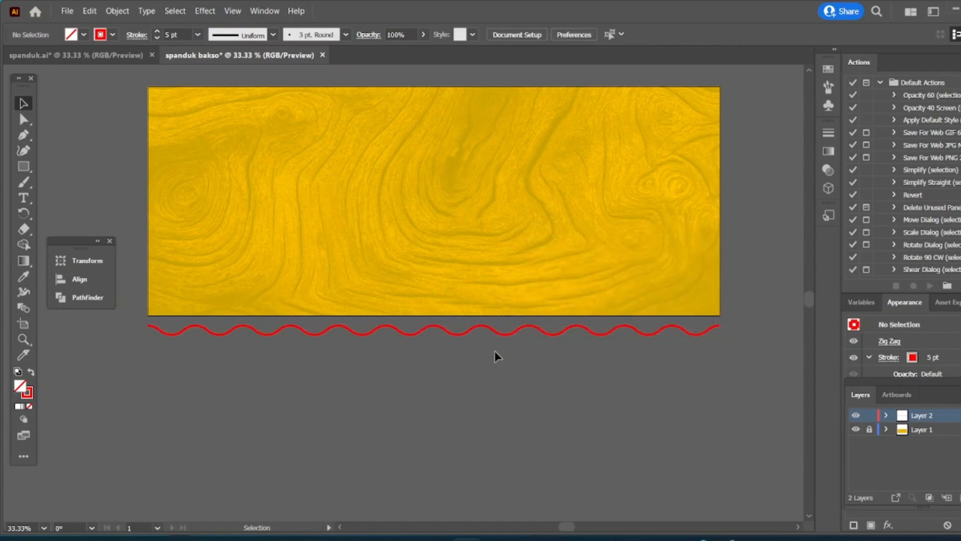
left_click(493, 332)
left_click_drag(493, 331, 491, 264)
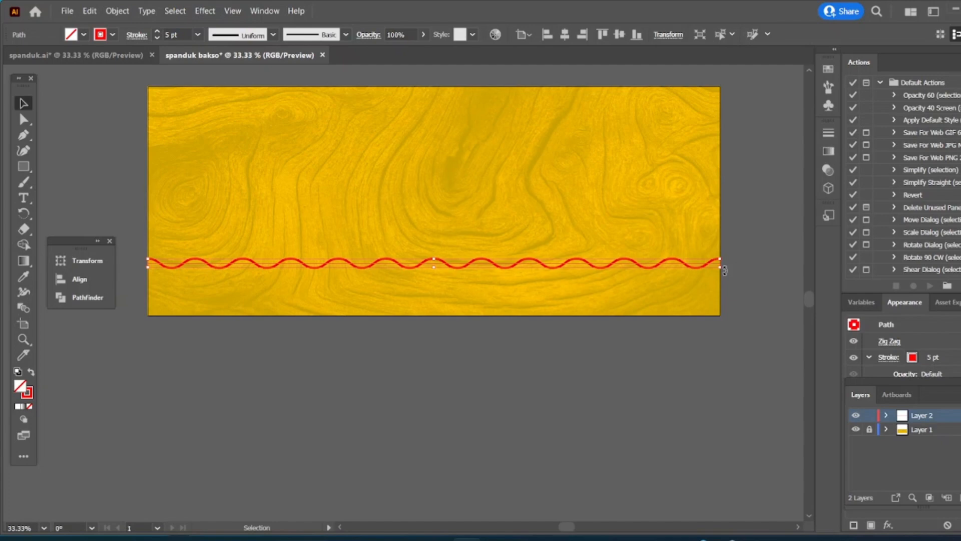
Expand the wavy line's appearance, and expand its fill and stroke into an editable red shape
left_click(117, 11)
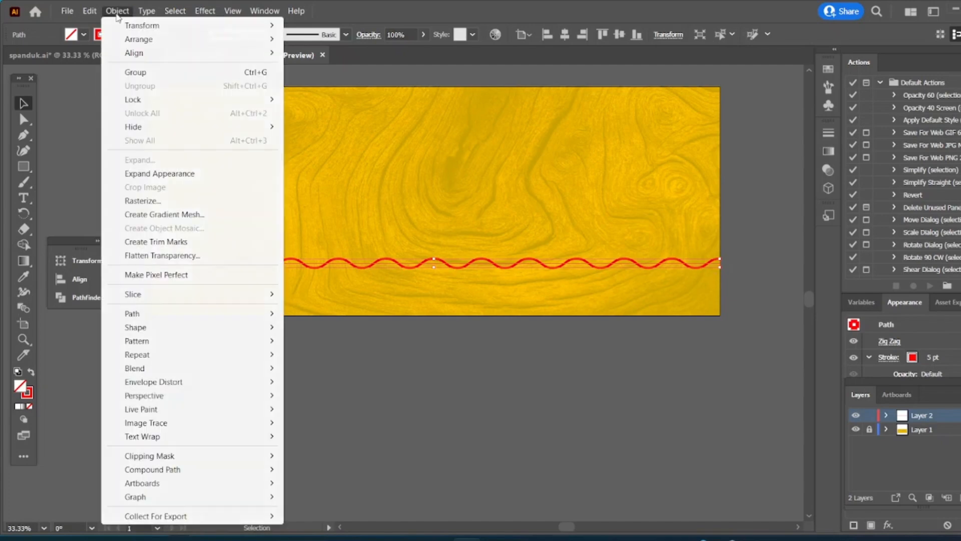
left_click(159, 174)
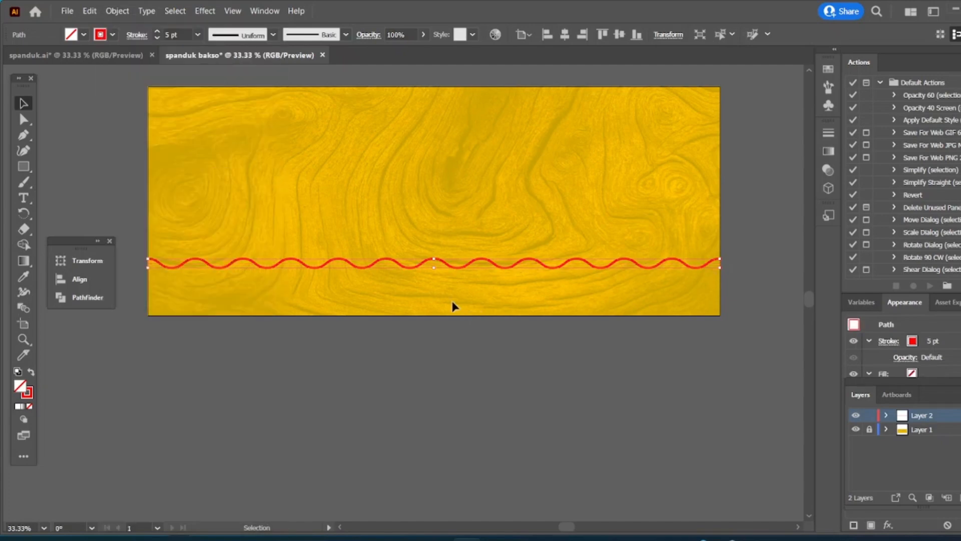
left_click(117, 11)
left_click(134, 159)
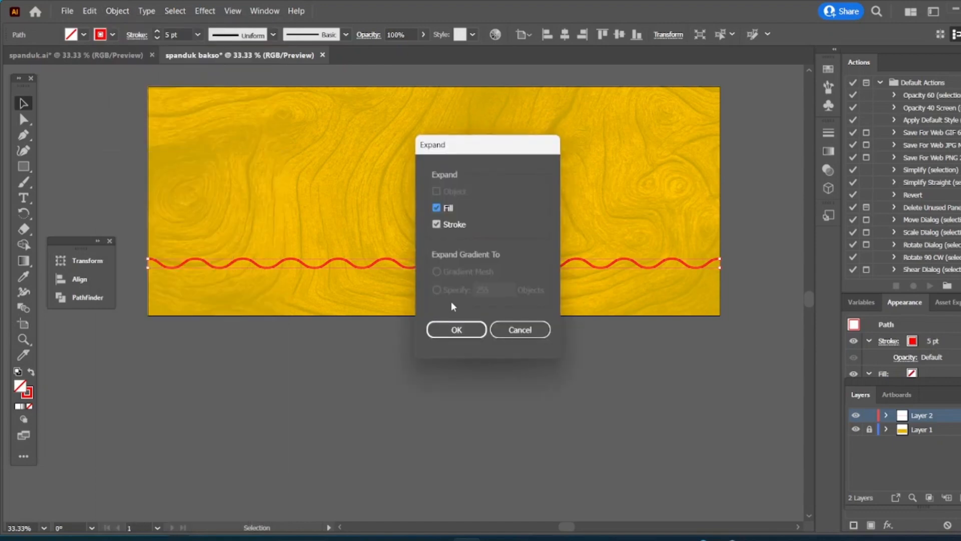
left_click(454, 330)
scroll(369, 311, "up", 1)
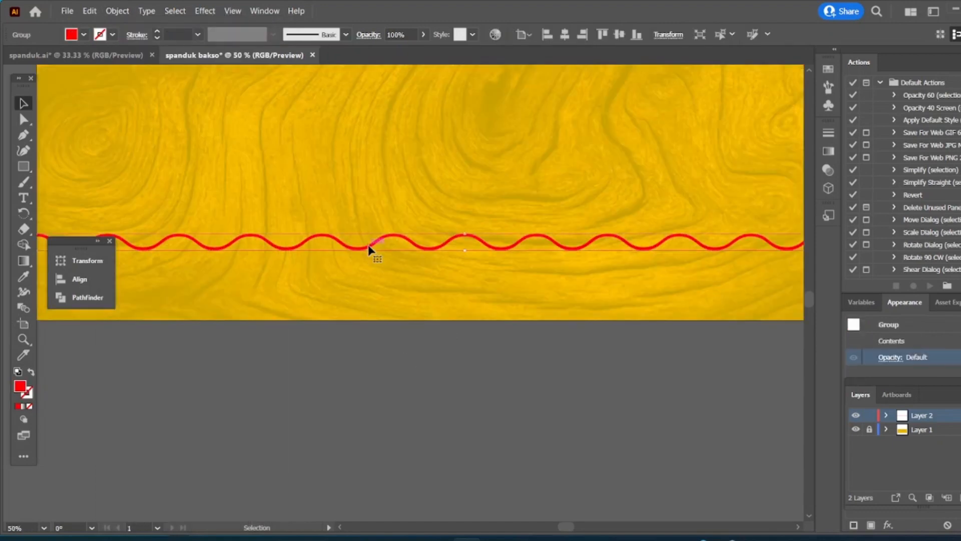
scroll(365, 311, "down", 2)
left_click(319, 310)
scroll(318, 310, "up", 1)
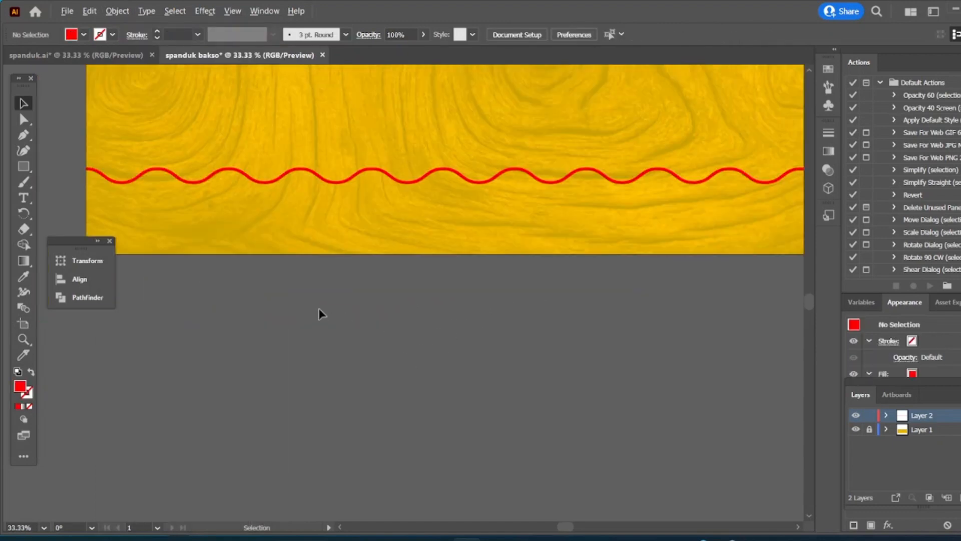
scroll(319, 309, "down", 1)
scroll(249, 264, "up", 1)
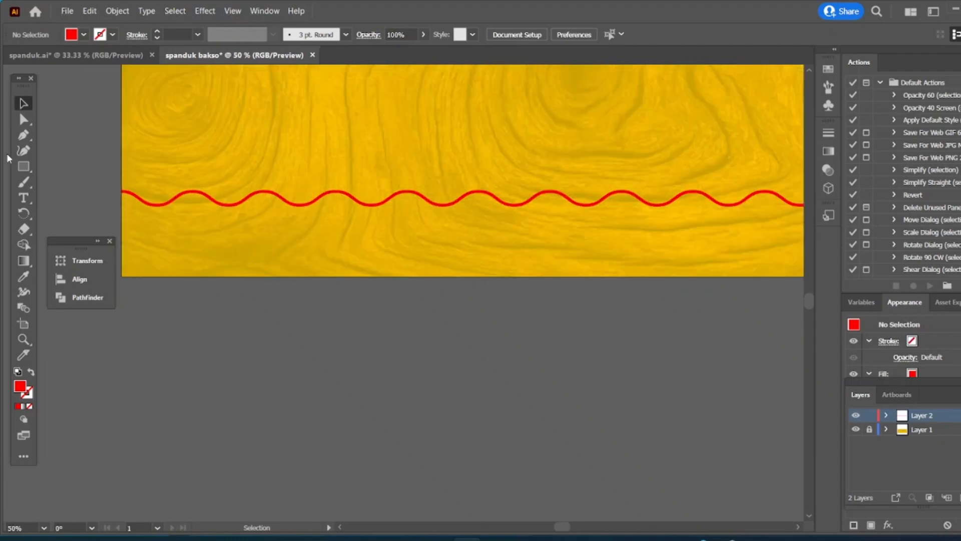
With the Pen tool, trace anchor points inside the wavy red band from the artboard's left edge to its right edge
left_click(23, 135)
left_click_drag(568, 300, 515, 268)
left_click(116, 56)
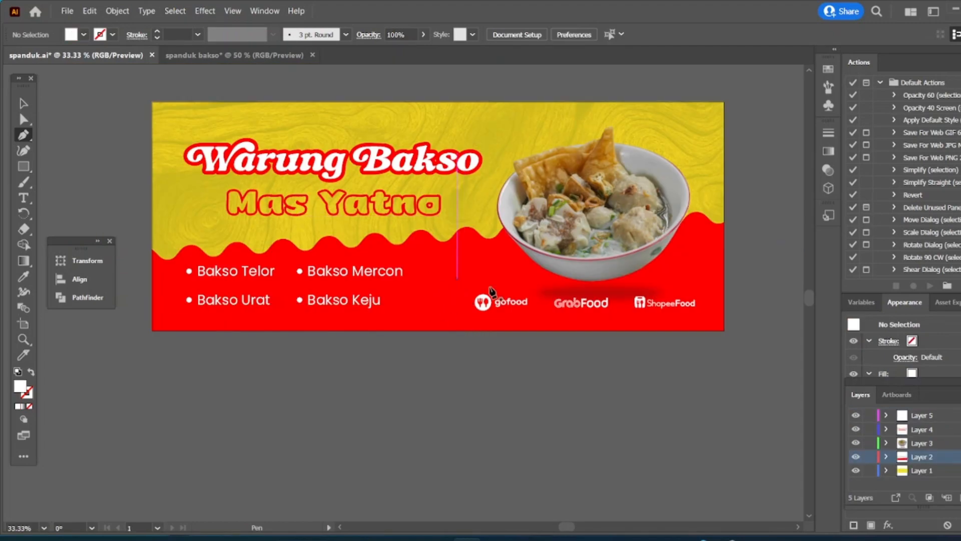
left_click(269, 60)
scroll(99, 181, "up", 2)
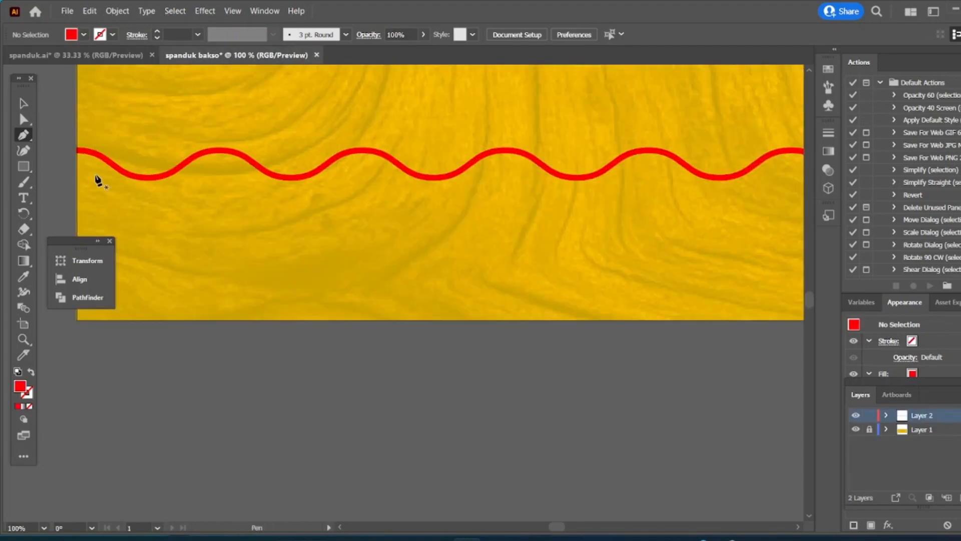
left_click_drag(236, 148, 270, 156)
left_click(269, 151)
left_click(306, 174)
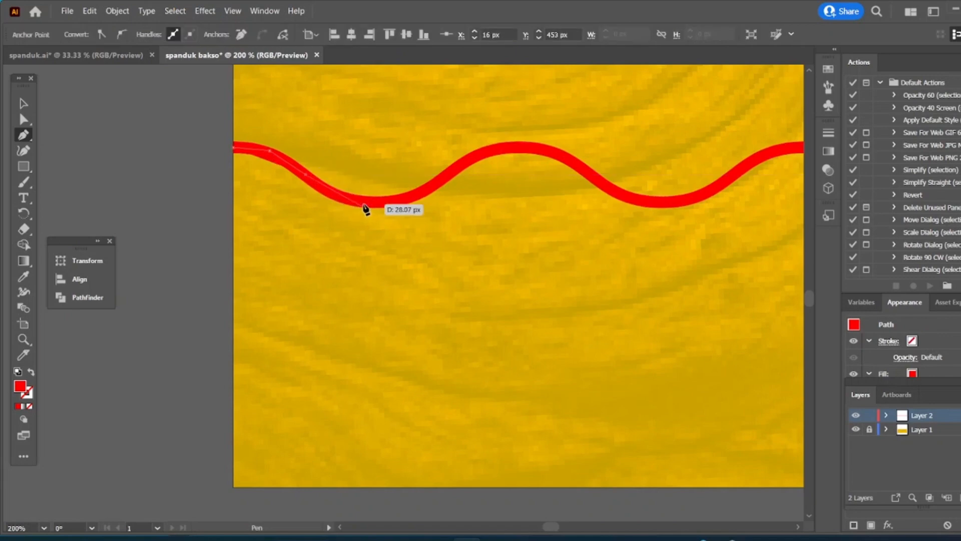
left_click(346, 199)
left_click(394, 201)
left_click(444, 175)
left_click_drag(448, 176, 378, 192)
left_click(422, 169)
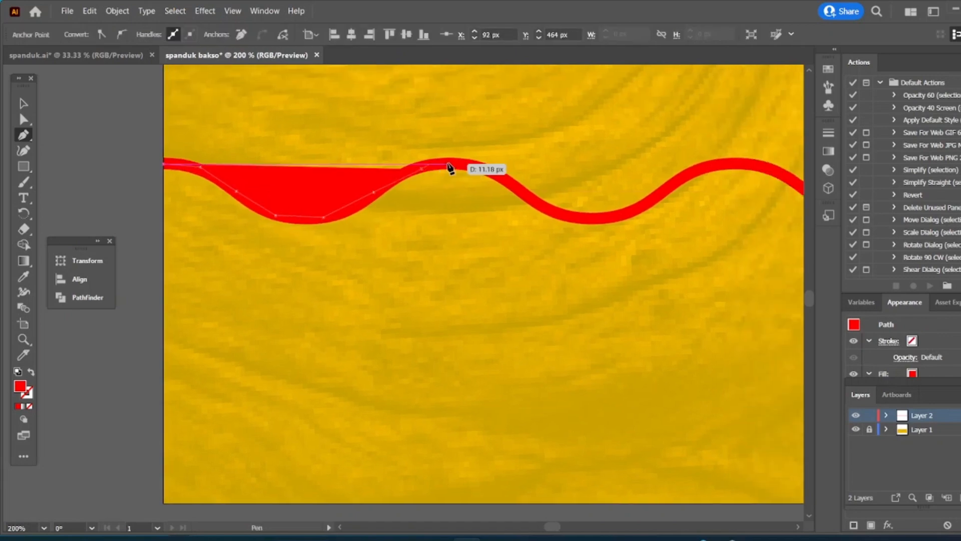
left_click(455, 164)
left_click(506, 180)
left_click(558, 213)
left_click(601, 219)
left_click_drag(636, 211, 357, 252)
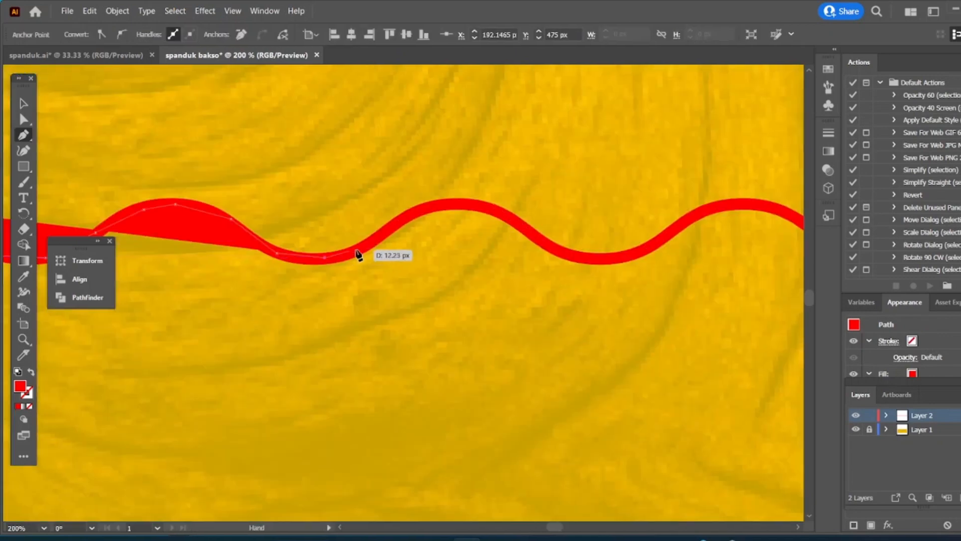
left_click(358, 251)
left_click(390, 226)
left_click(434, 207)
left_click(479, 207)
left_click(512, 219)
left_click(542, 244)
left_click_drag(584, 255, 305, 242)
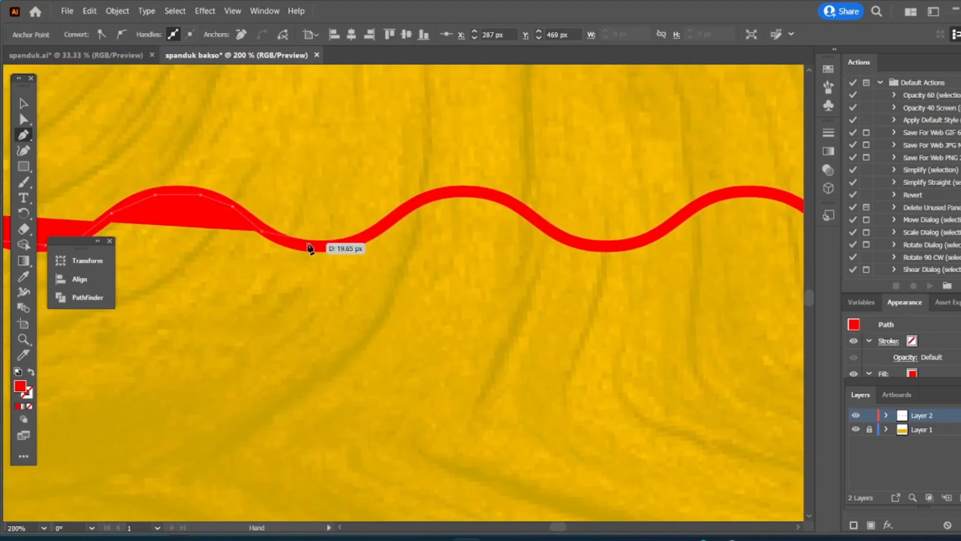
left_click(320, 247)
left_click_drag(367, 242, 294, 260)
left_click(293, 256)
left_click(328, 235)
left_click(377, 205)
left_click(447, 202)
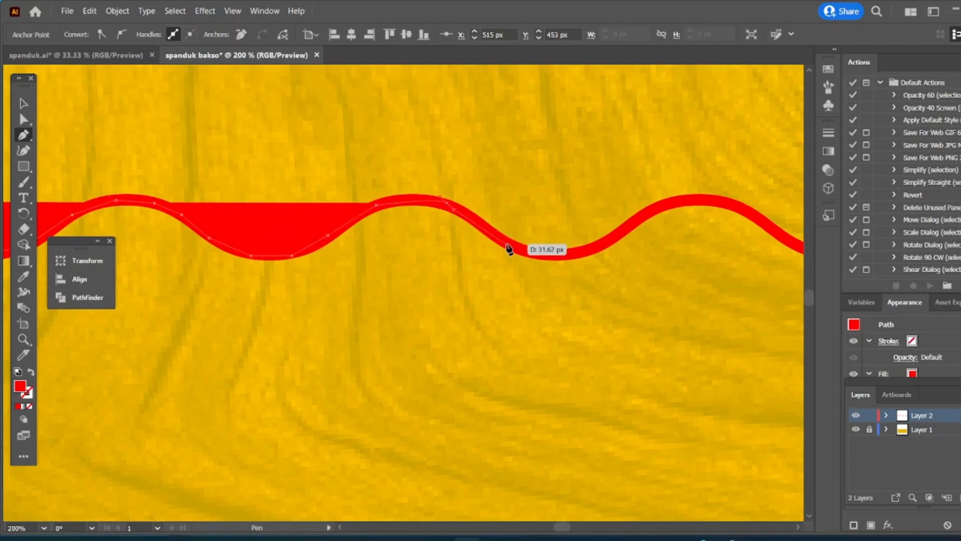
left_click(506, 244)
left_click(558, 254)
left_click_drag(576, 304, 229, 270)
left_click(262, 208)
left_click(320, 170)
left_click(373, 166)
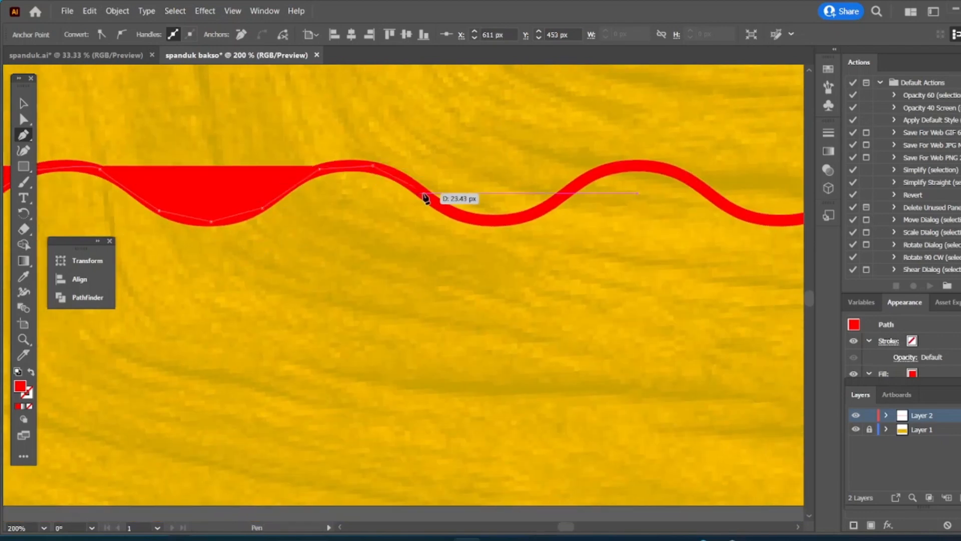
left_click(426, 193)
left_click(483, 220)
left_click(543, 216)
left_click_drag(558, 207, 323, 239)
left_click(331, 229)
left_click(373, 201)
left_click(428, 204)
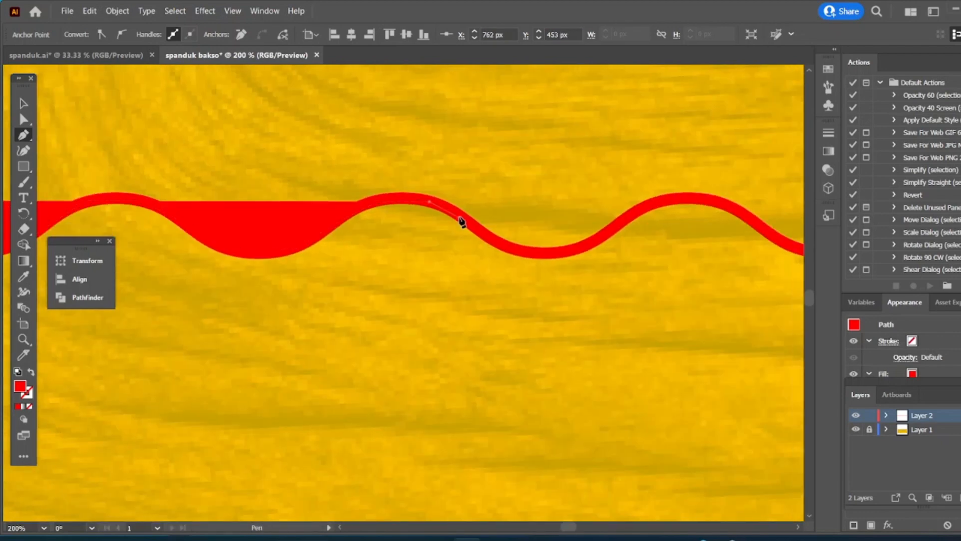
left_click(481, 231)
left_click(506, 243)
left_click(547, 254)
left_click_drag(562, 252, 226, 243)
left_click(229, 242)
left_click(274, 221)
left_click(312, 199)
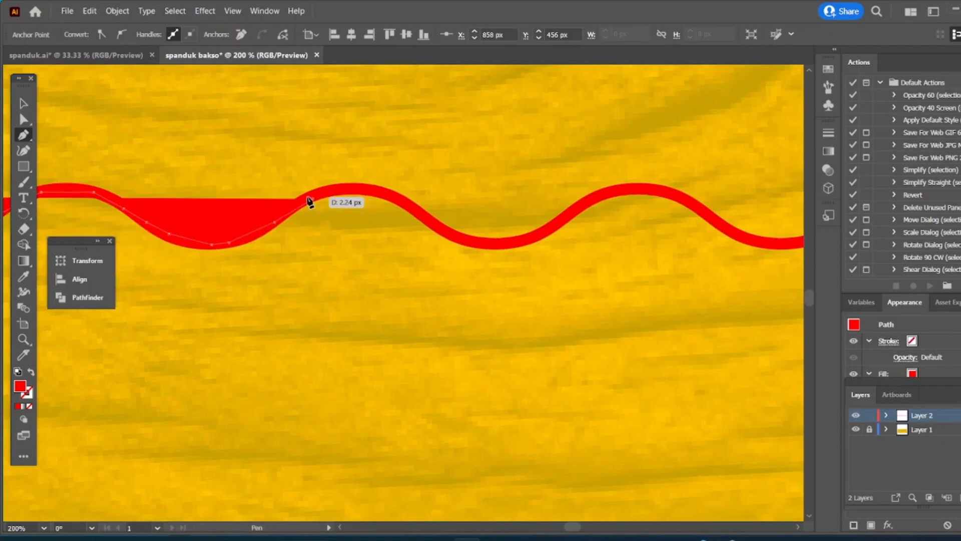
left_click(375, 189)
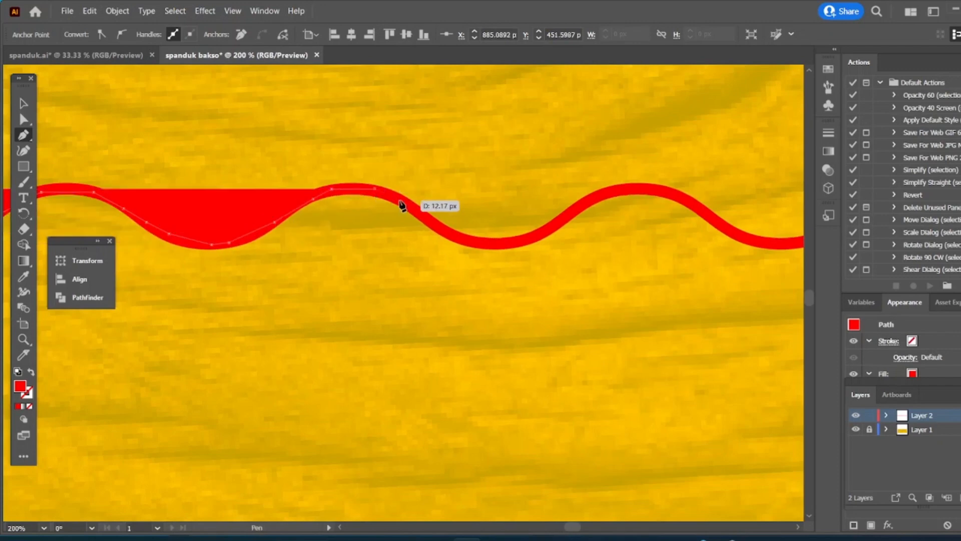
left_click(400, 201)
left_click(439, 226)
left_click(474, 240)
left_click(516, 245)
left_click(553, 227)
left_click(576, 210)
left_click(620, 188)
left_click_drag(617, 191, 299, 193)
left_click(351, 190)
left_click(394, 218)
left_click(429, 242)
left_click(478, 247)
left_click(509, 235)
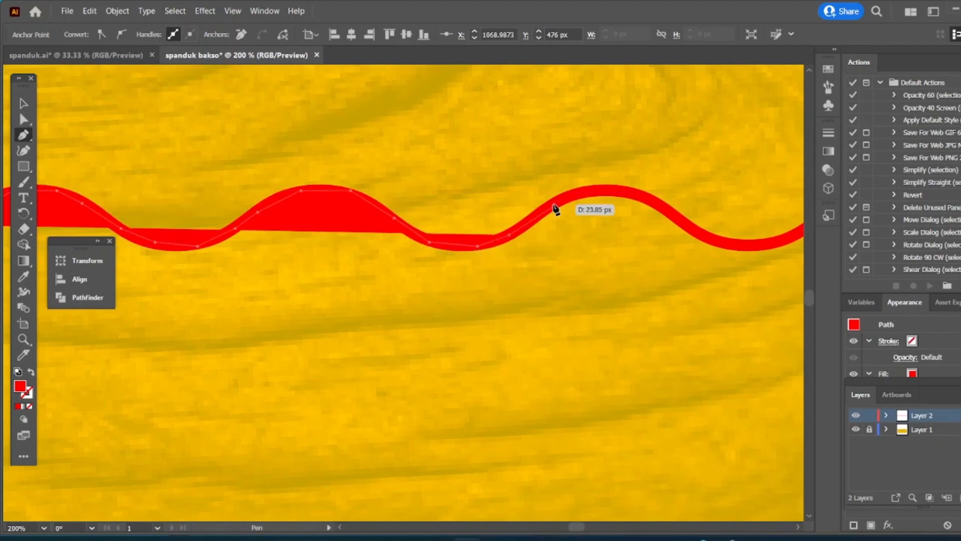
left_click(553, 205)
left_click_drag(556, 204, 382, 172)
left_click(419, 158)
left_click(453, 158)
left_click(495, 176)
scroll(529, 206, "down", 1)
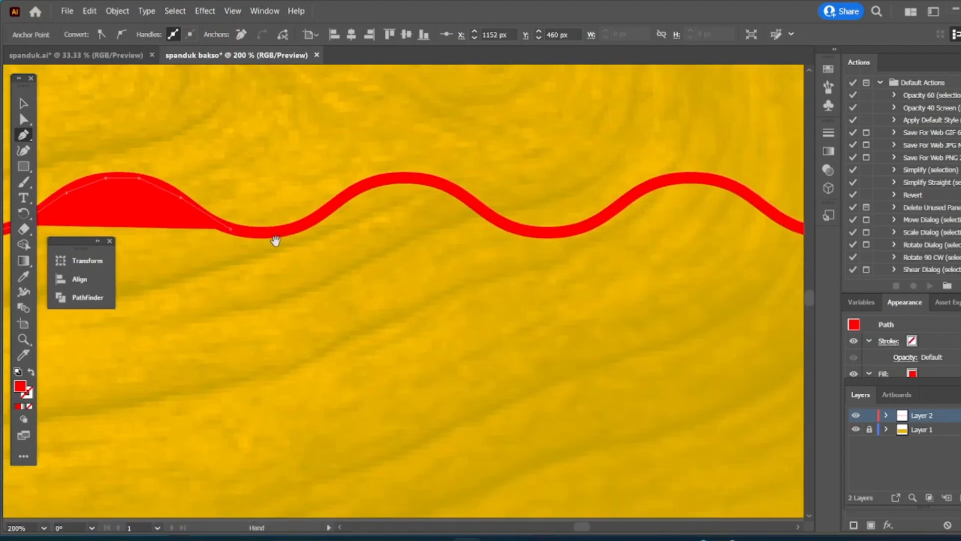
left_click(426, 208)
left_click(456, 229)
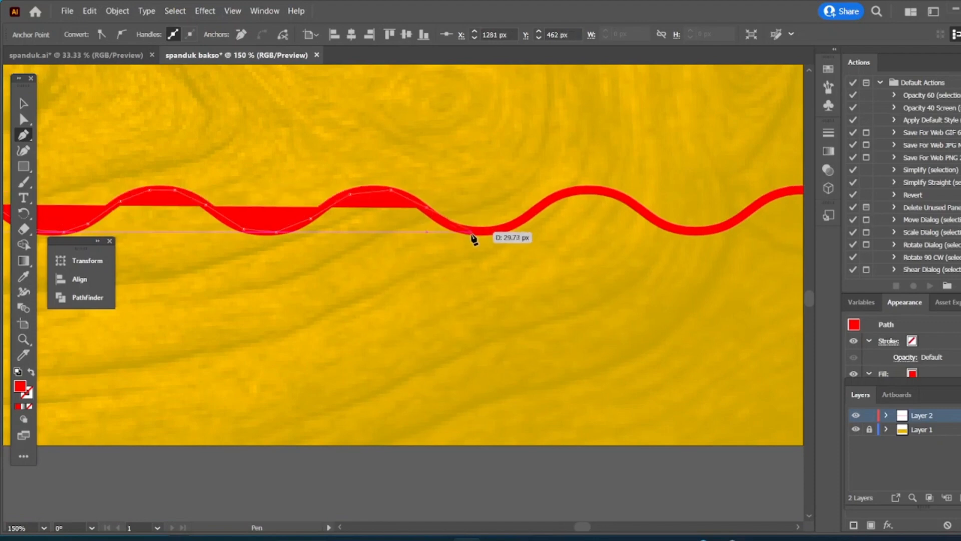
left_click_drag(486, 249, 326, 276)
scroll(326, 276, "up", 1)
left_click(336, 249)
left_click(369, 236)
left_click(395, 226)
left_click(415, 208)
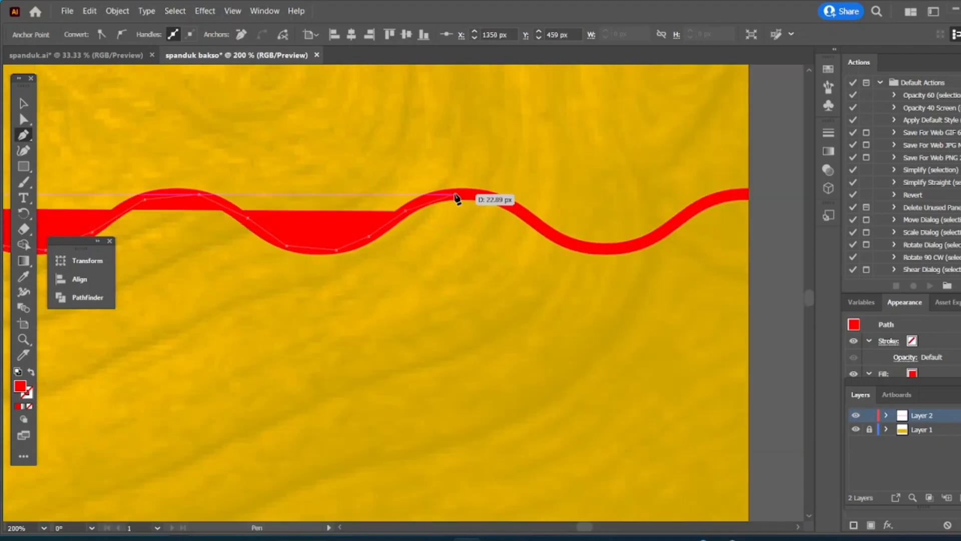
left_click(455, 195)
left_click(496, 199)
left_click(556, 239)
left_click(604, 250)
left_click_drag(607, 251, 307, 294)
left_click(352, 282)
left_click(386, 260)
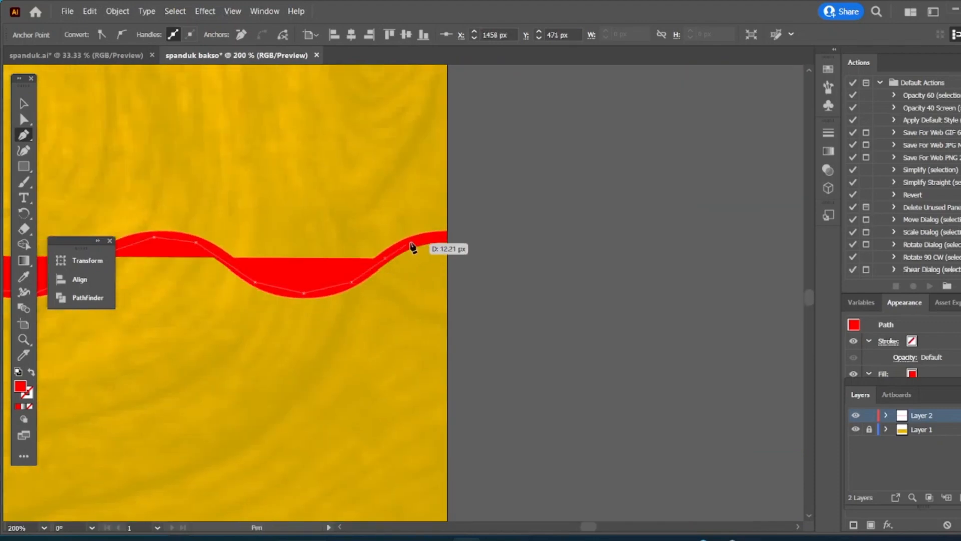
left_click(418, 242)
left_click(448, 237)
Continue the traced path through the artboard's two bottom corners and close it at its start to form the red lower section
scroll(483, 231, "down", 4)
left_click(476, 316)
left_click_drag(165, 340, 534, 303)
left_click(334, 274)
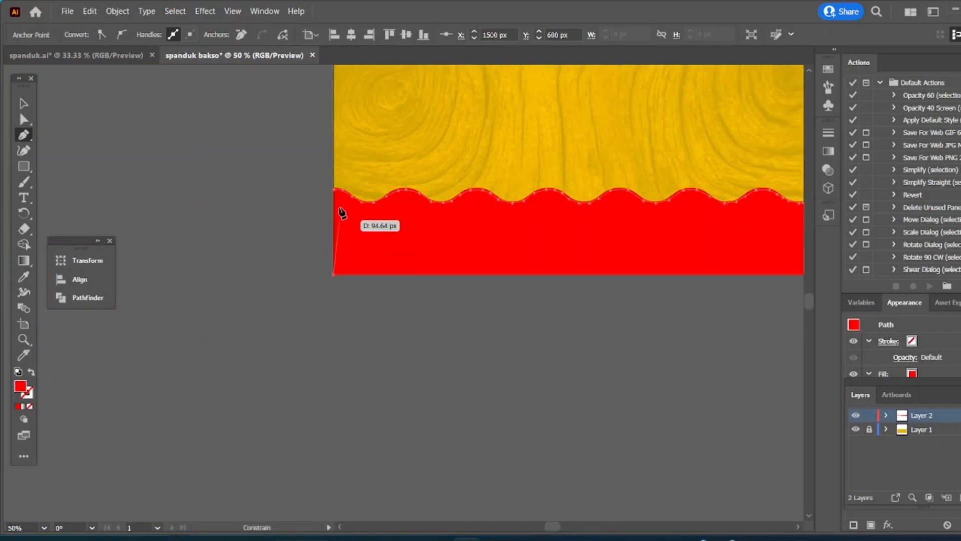
left_click(334, 189)
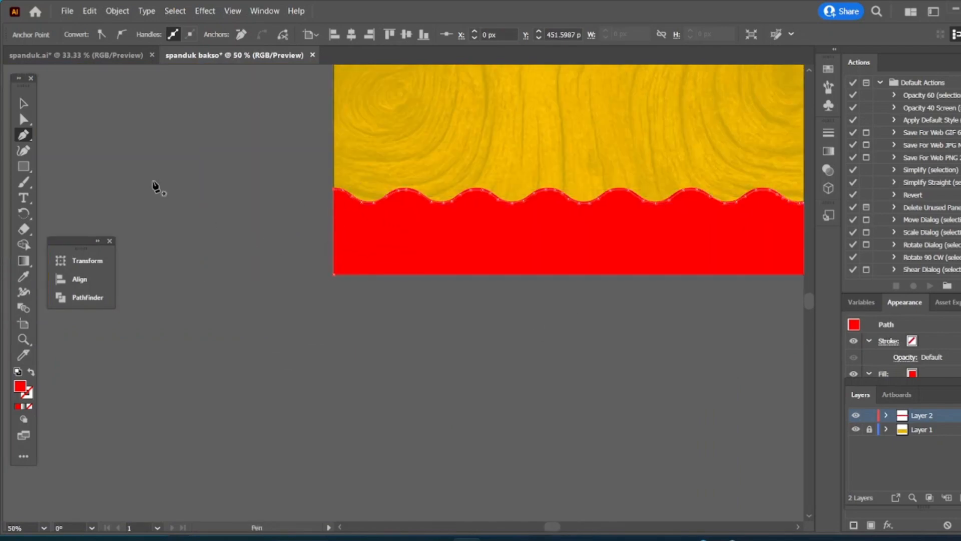
scroll(432, 276, "up", 1)
left_click(24, 103)
left_click(398, 319)
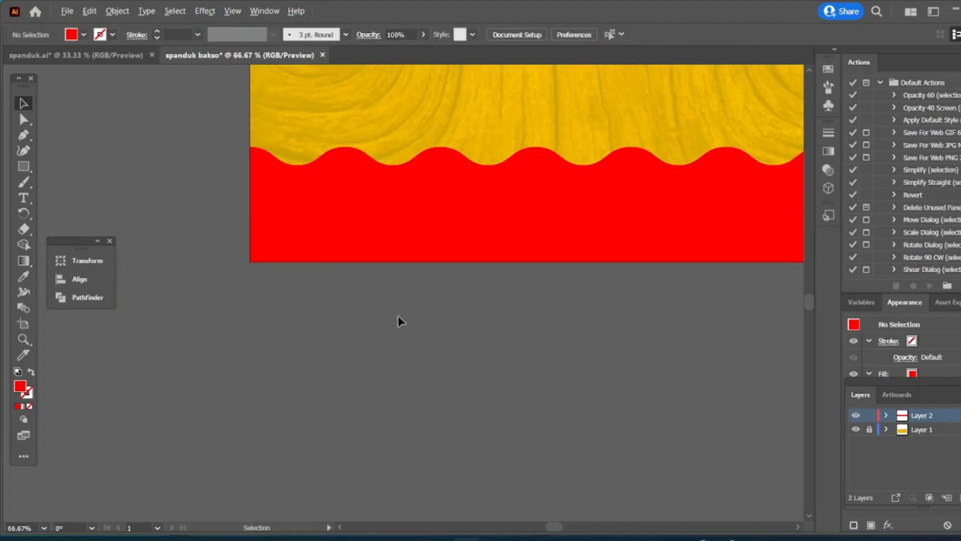
Unite the wavy red band and the traced lower shape into one red shape with Pathfinder
scroll(399, 321, "down", 1)
left_click_drag(593, 344, 255, 338)
scroll(485, 331, "down", 1)
scroll(376, 339, "up", 1)
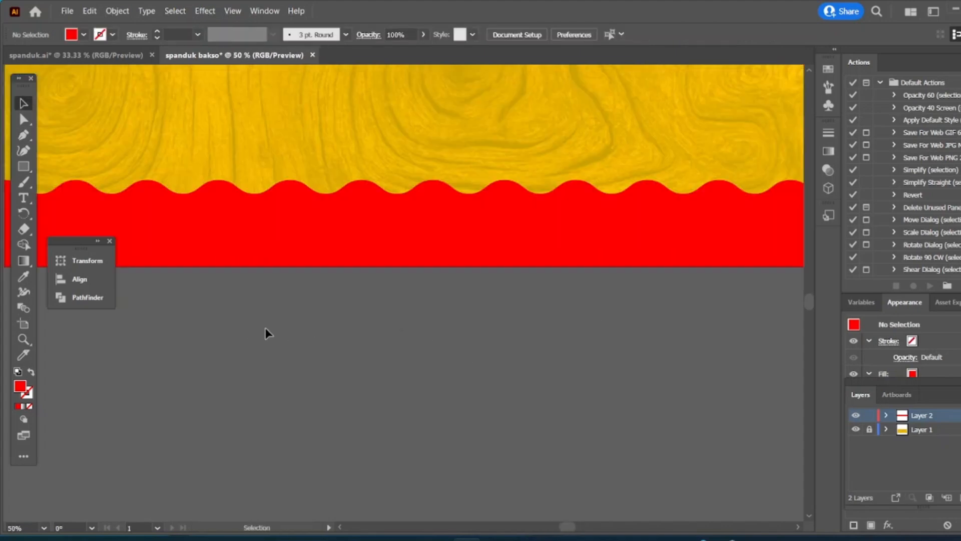
key("ctrl+a")
left_click(84, 297)
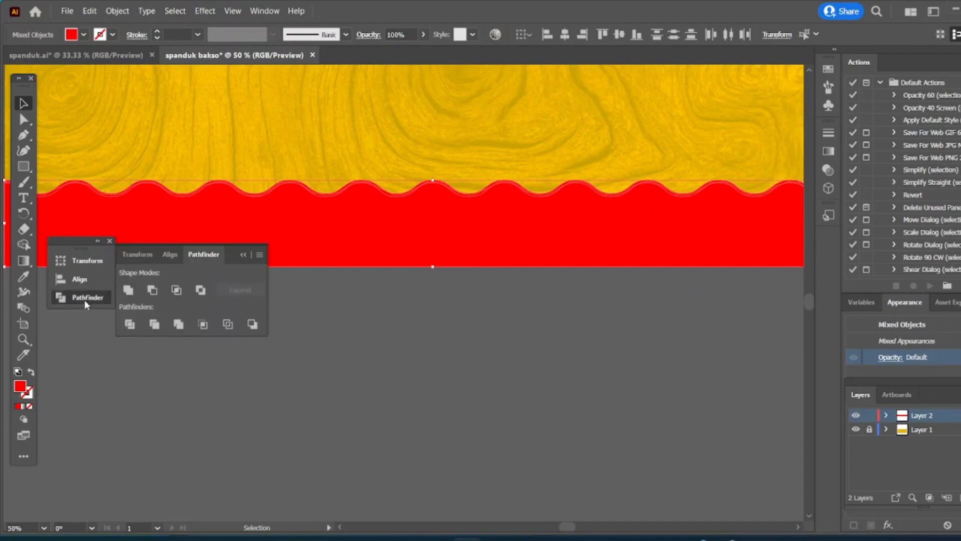
left_click(129, 290)
left_click(469, 365)
scroll(469, 364, "down", 1)
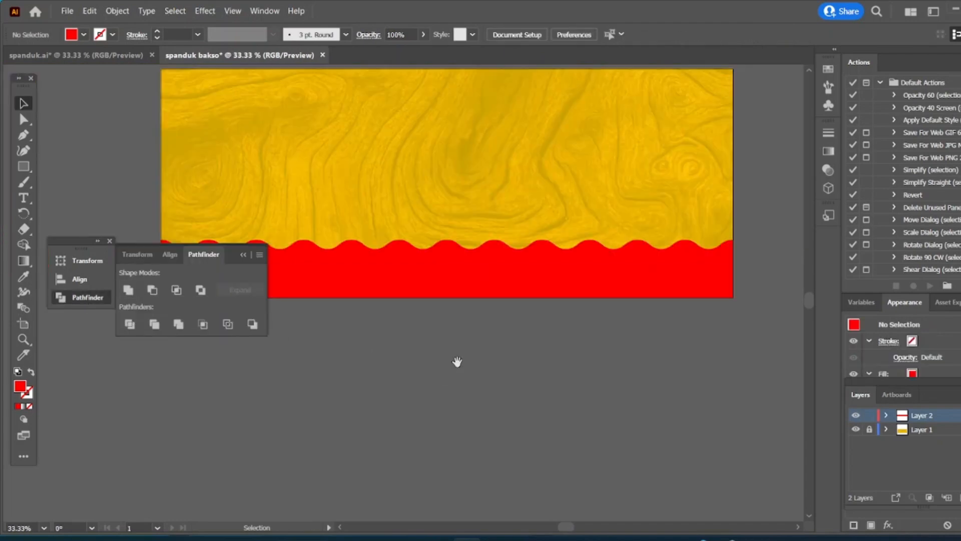
left_click_drag(457, 363, 490, 383)
left_click(244, 254)
Move the wavy red section up over the background and extend its straight lower edge down to the artboard's bottom edge
left_click(486, 284)
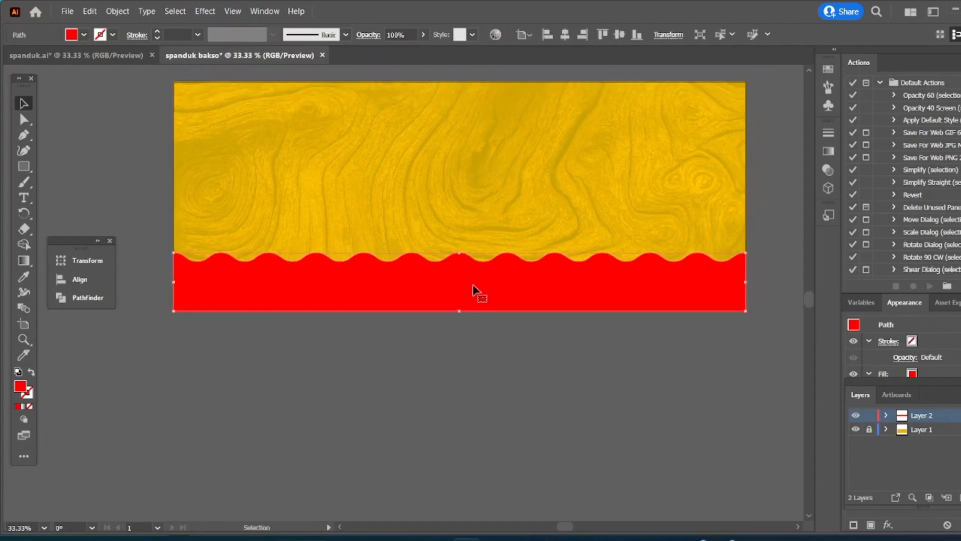
left_click_drag(478, 289, 486, 251)
key("ctrl+shift+a")
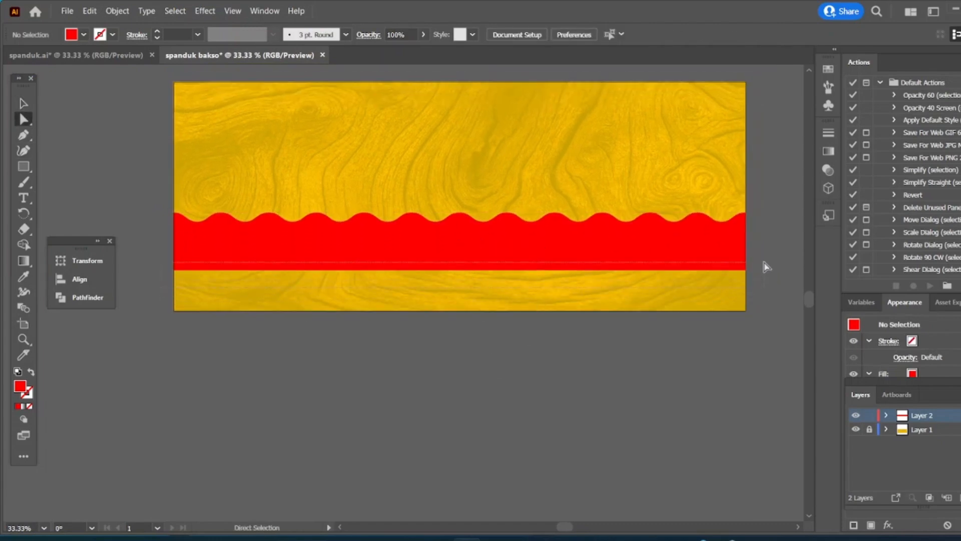
left_click_drag(764, 263, 765, 262)
left_click_drag(484, 273, 484, 311)
key("v")
left_click(156, 131)
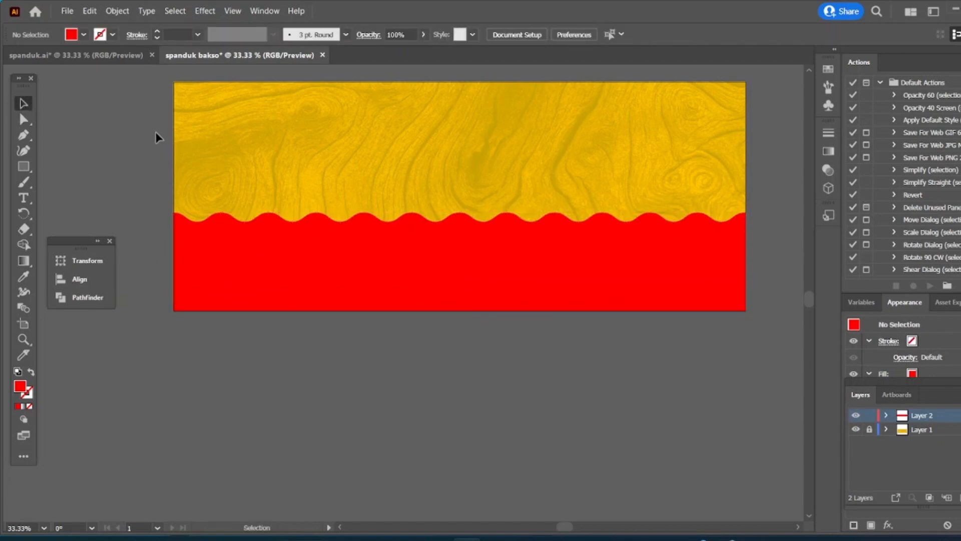
Check the finished reference banner and rotate the red section slightly counterclockwise so its wavy edge rises toward the right
left_click(110, 60)
left_click(209, 62)
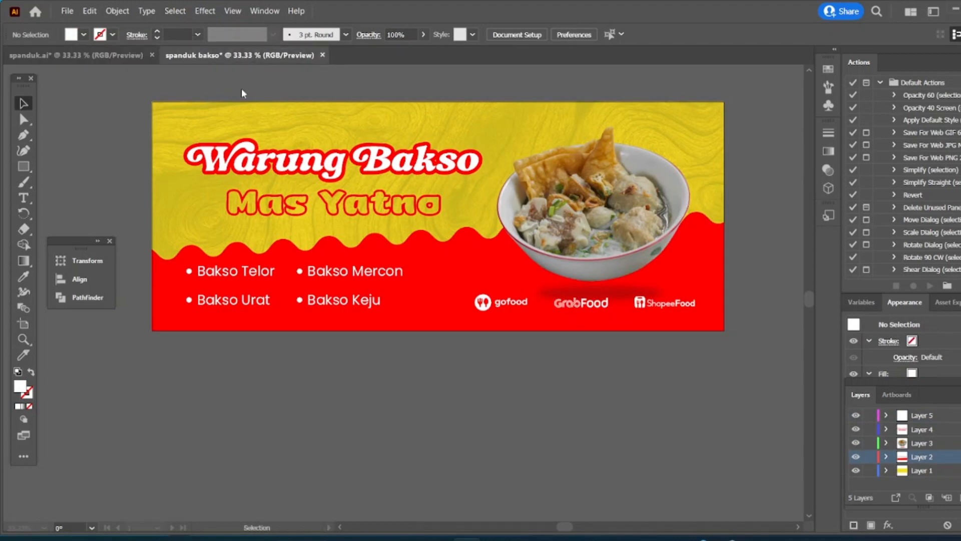
left_click(521, 262)
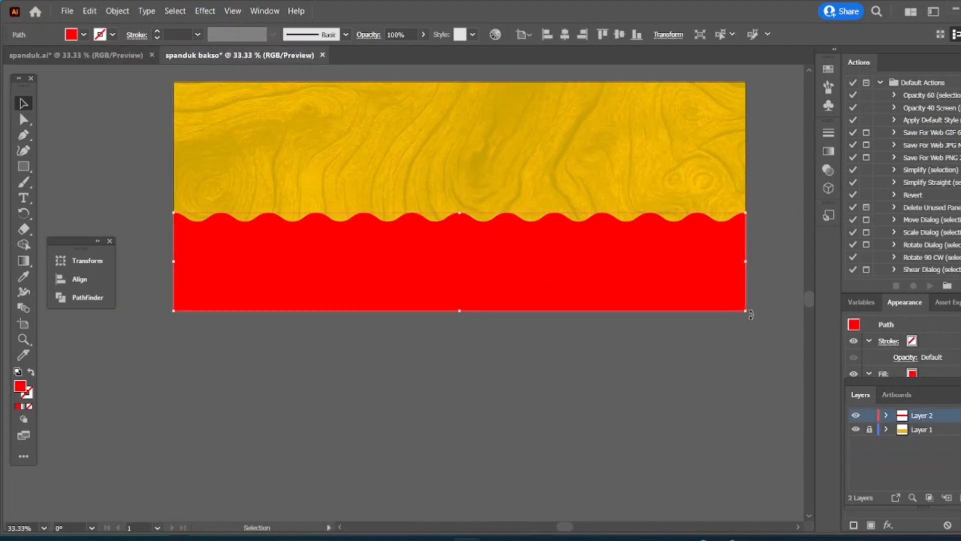
left_click_drag(749, 319, 721, 280)
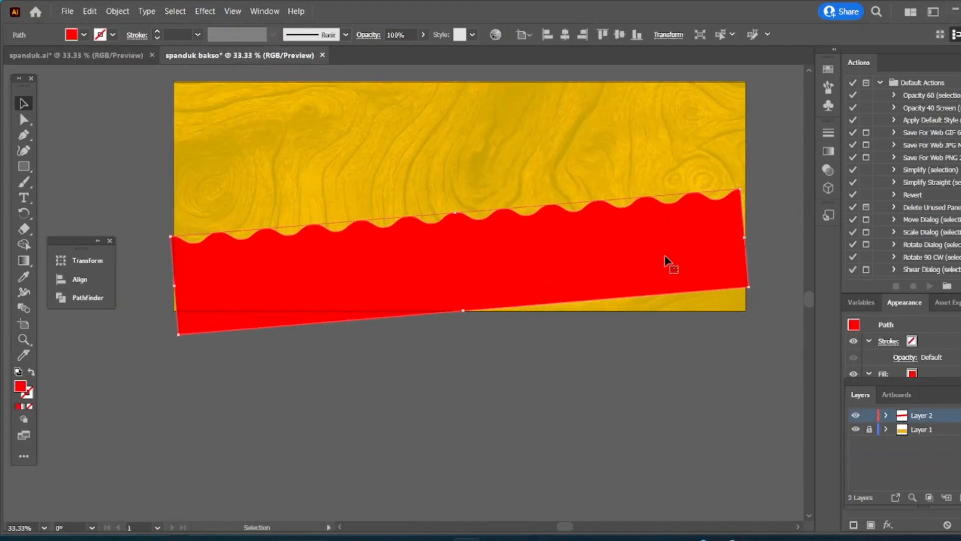
left_click_drag(665, 257, 600, 230)
Resize the tilted red section to about 1598 x 402 px and position it to overhang both sides of the artboard
left_click_drag(684, 261, 794, 299)
left_click_drag(616, 319, 662, 320)
left_click_drag(575, 248, 559, 224)
left_click_drag(691, 293, 634, 332)
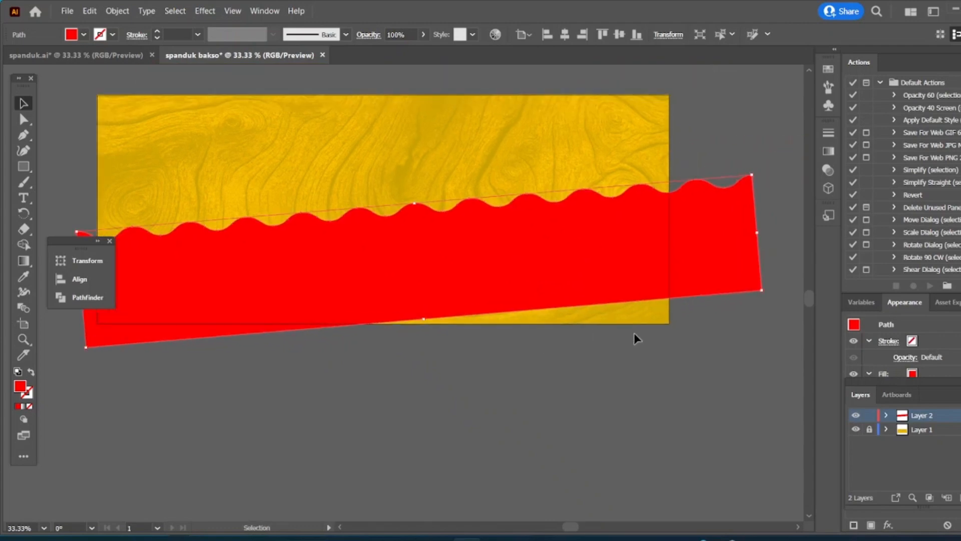
left_click_drag(761, 291, 732, 282)
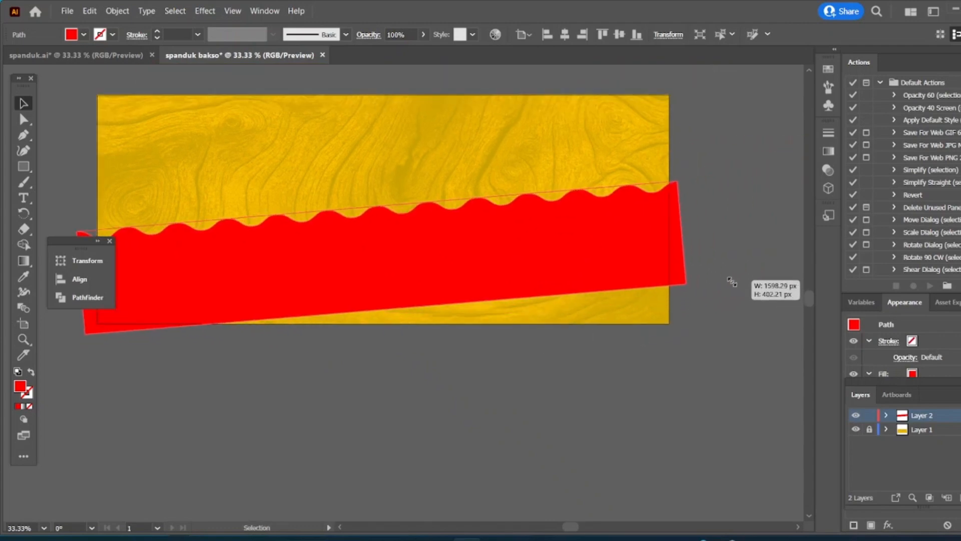
left_click(720, 255)
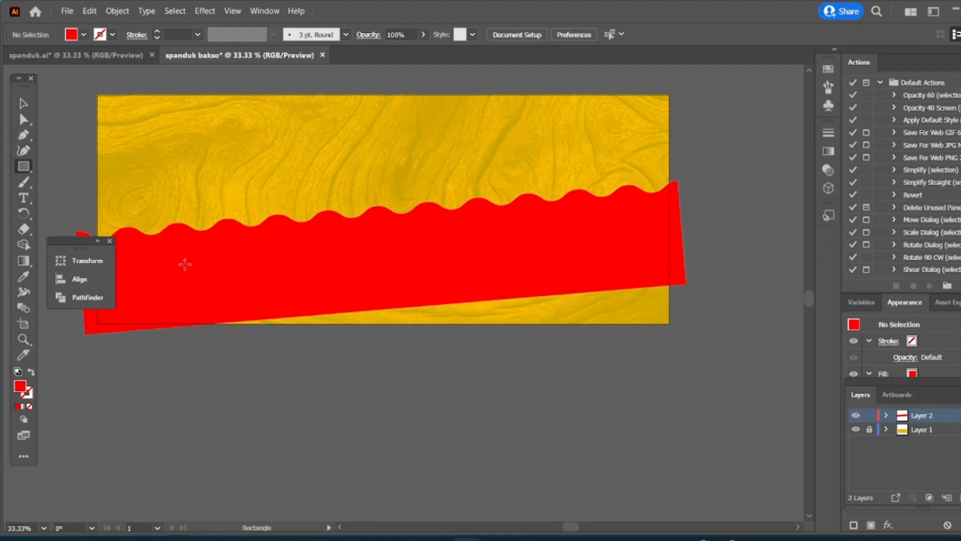
Draw a red rectangle over the yellow gap at the banner's lower right and unite it with the tilted wavy shape
left_click_drag(185, 263, 672, 323)
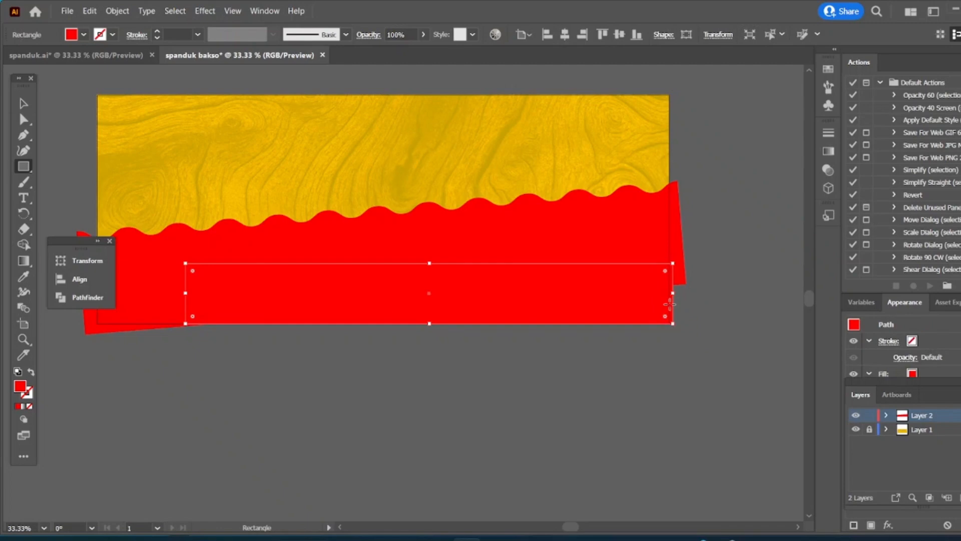
key("v")
left_click(451, 255)
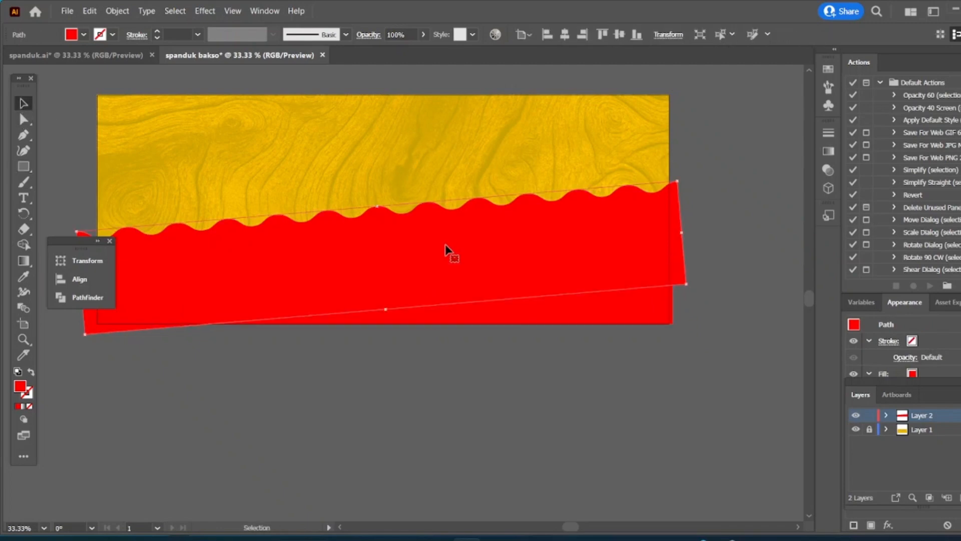
left_click(575, 316, "shift")
left_click(86, 297)
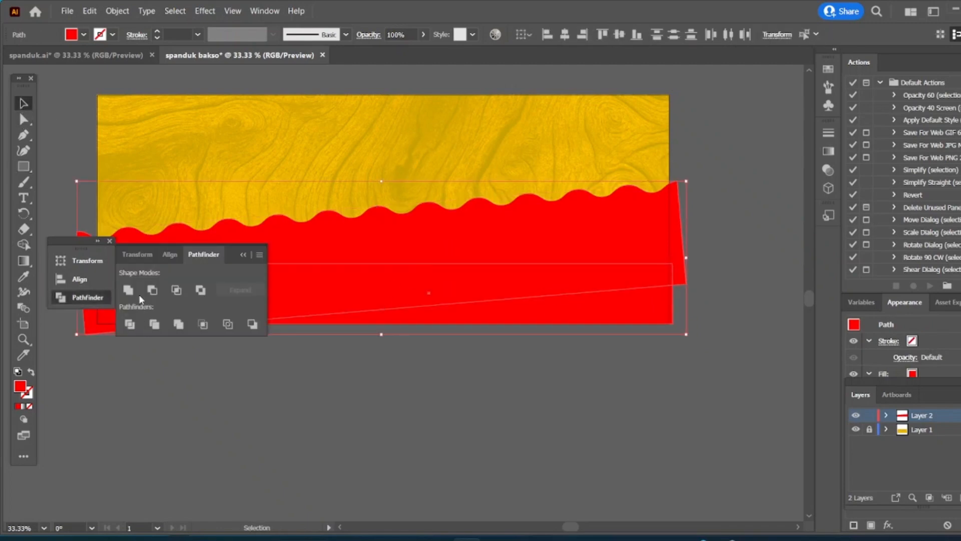
left_click(543, 375)
Draw a rectangle across the artboard's full width covering the wavy area and use it as a clipping mask on the red shape
left_click_drag(446, 382, 544, 319)
scroll(532, 323, "down", 1)
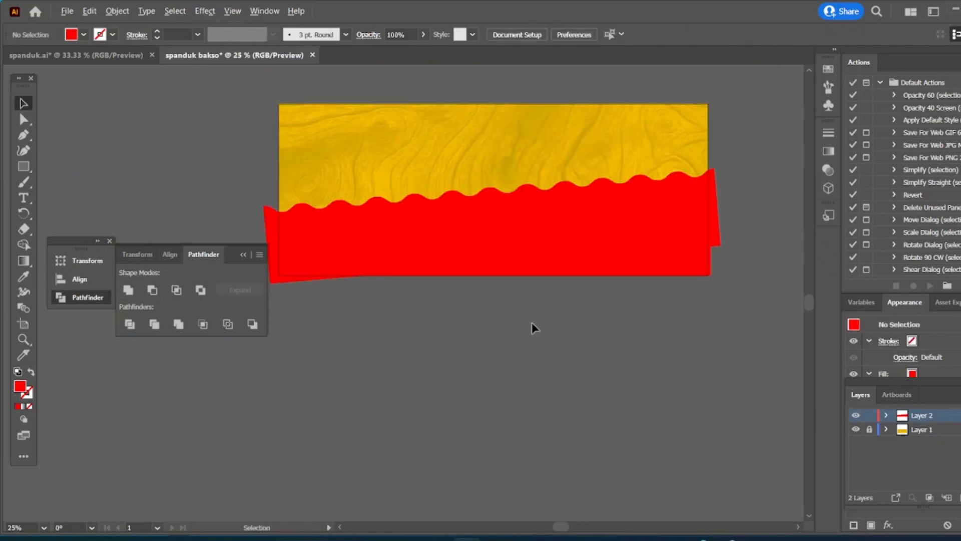
left_click_drag(467, 349, 491, 339)
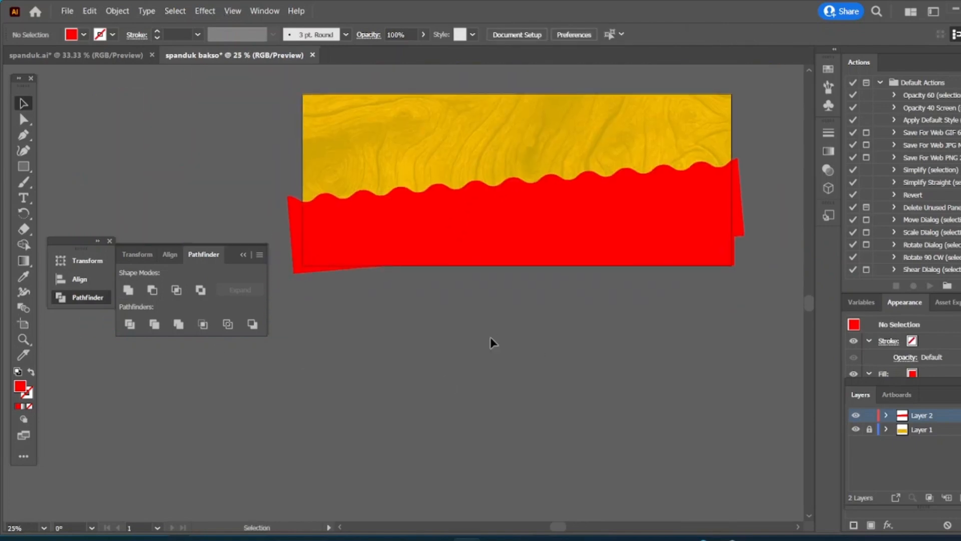
left_click_drag(303, 151, 731, 265)
key("v")
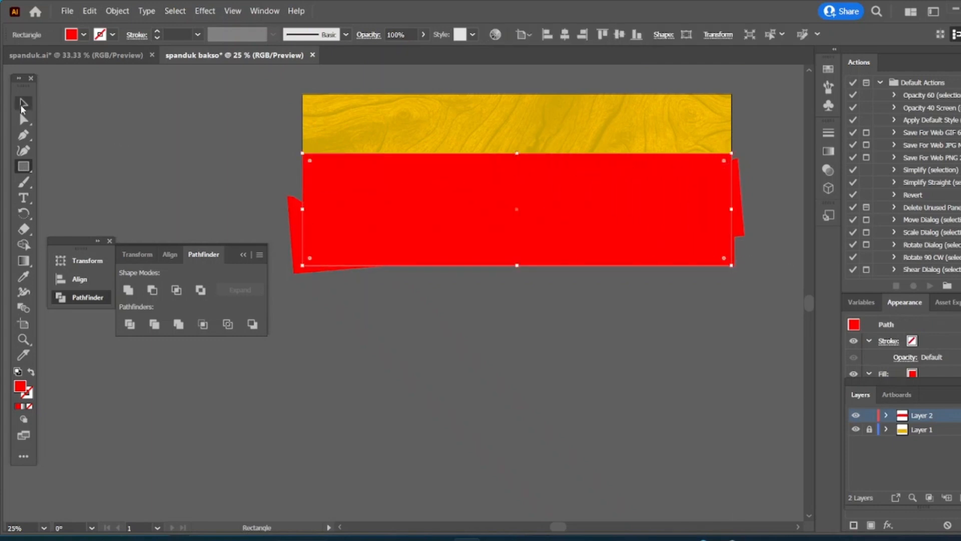
left_click(300, 225)
right_click(296, 213)
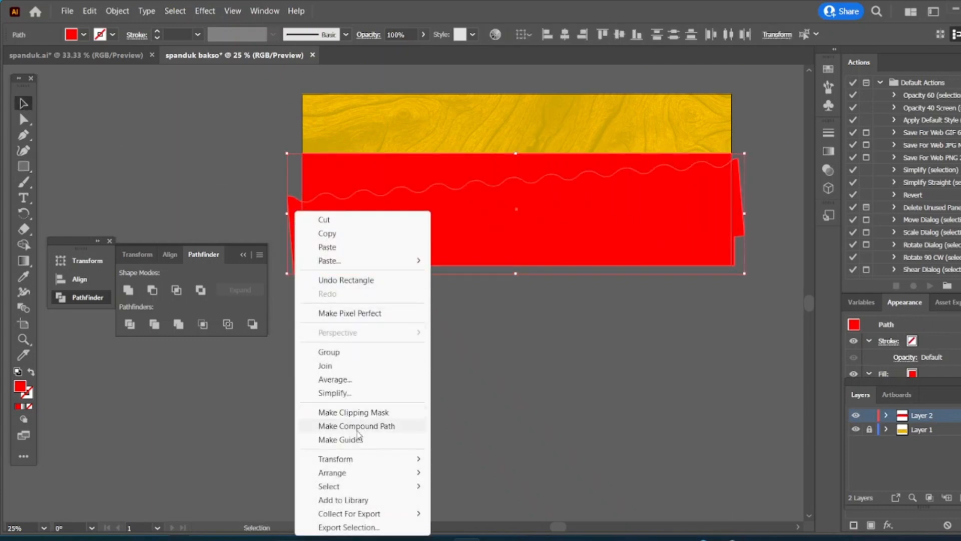
left_click(360, 413)
left_click(631, 318)
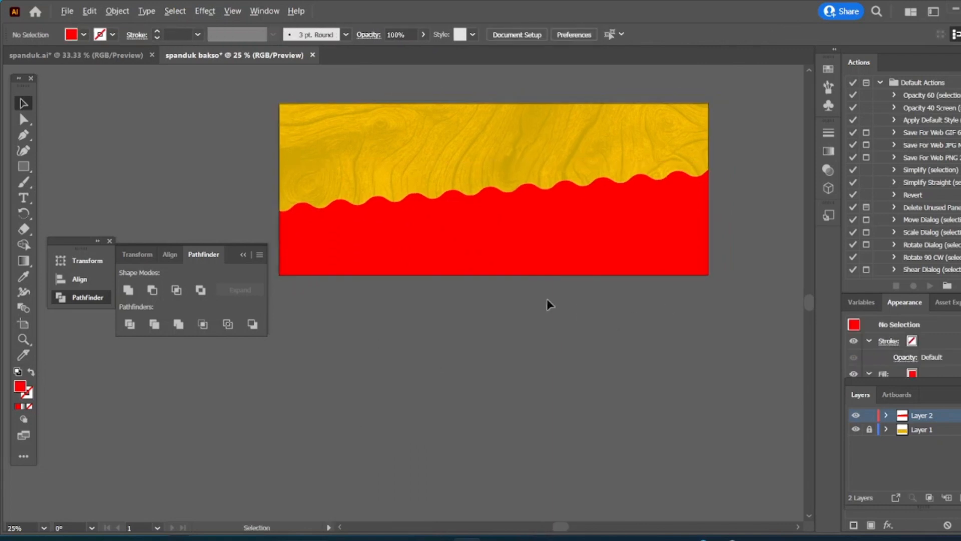
Reduce the clipped red section's height slightly from its upper edge, keeping its base on the artboard's bottom edge
key("ctrl+=")
left_click(532, 212)
scroll(532, 212, "down", 1, "alt")
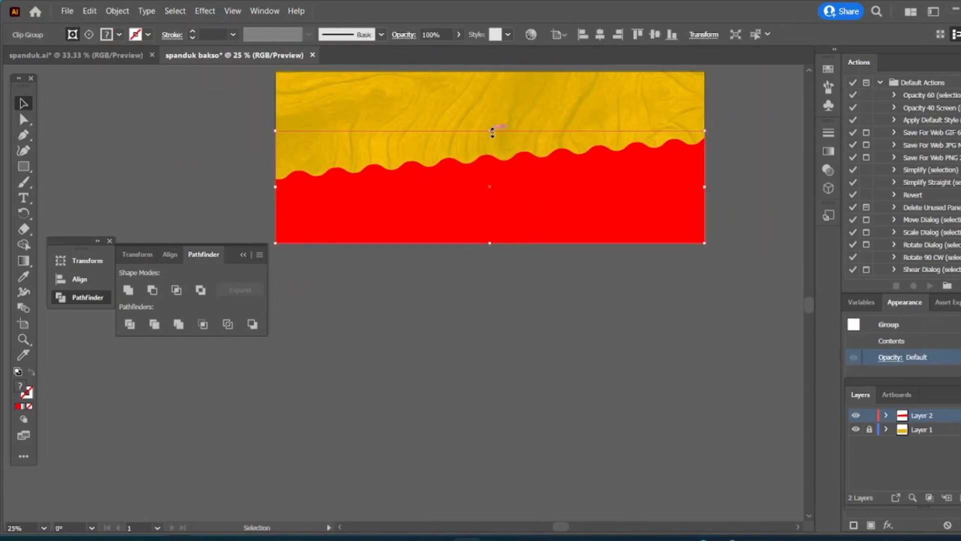
left_click_drag(492, 131, 490, 140)
left_click(509, 327)
left_click_drag(546, 314, 546, 334)
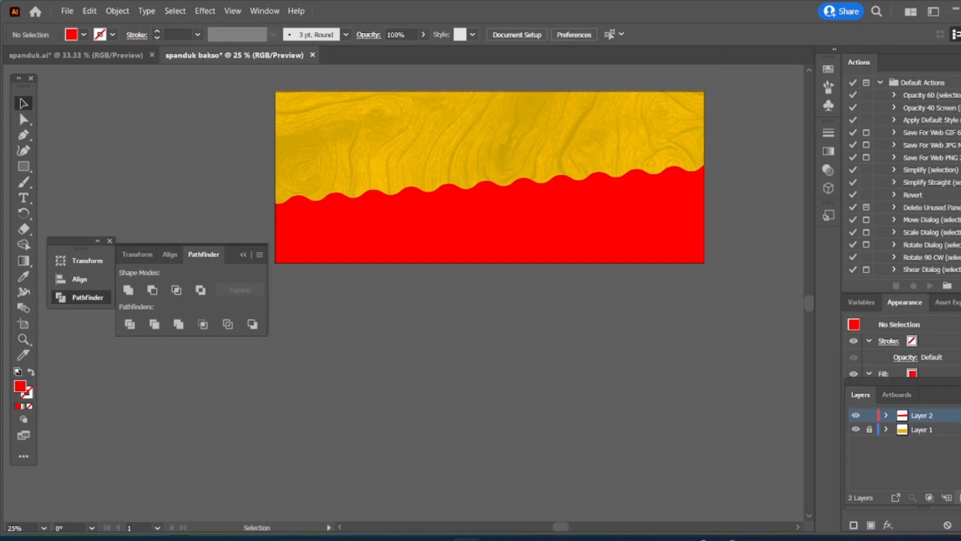
Add a new layer and place the text "Warung Bakso" in Nicky Regular on the upper left of the yellow background
left_click(957, 497)
scroll(380, 134, "up", 1, "alt")
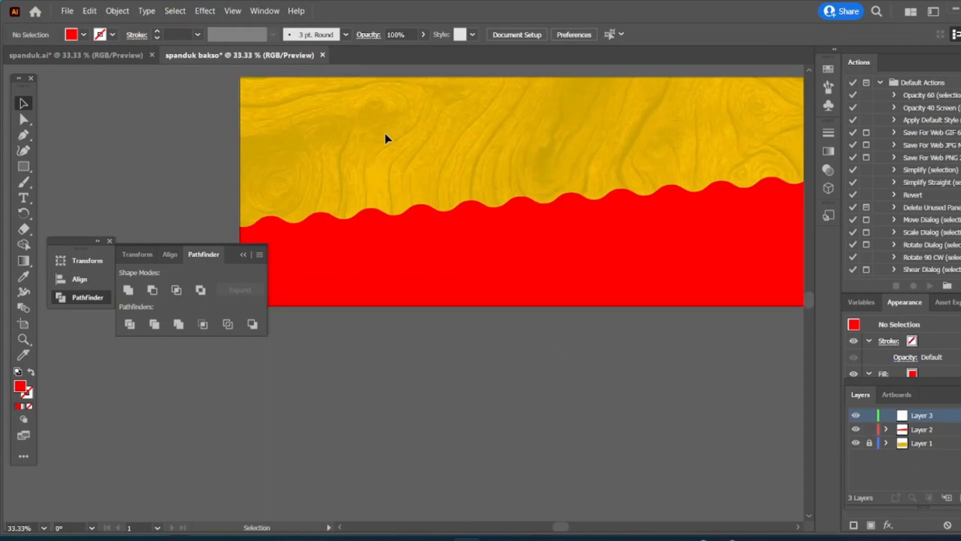
scroll(385, 135, "up", 1)
left_click(23, 197)
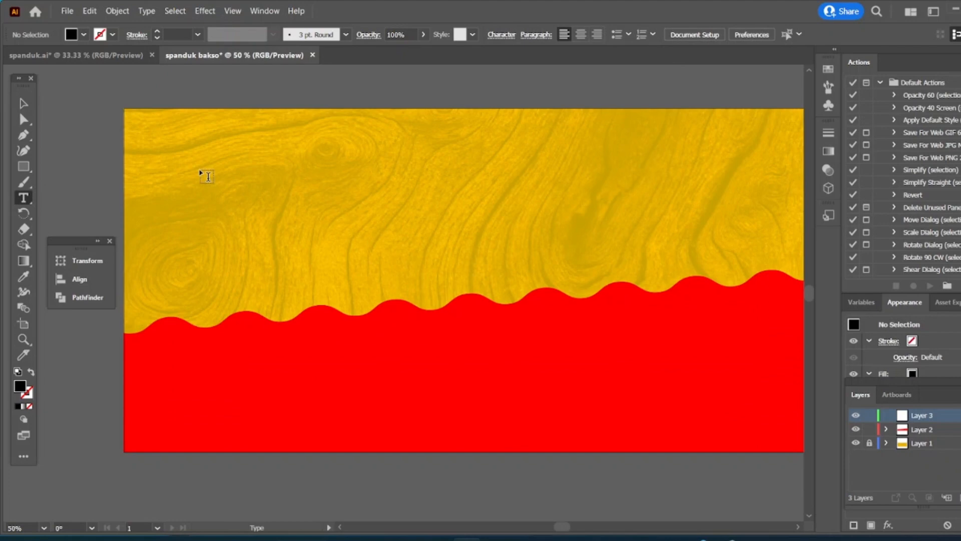
left_click(207, 175)
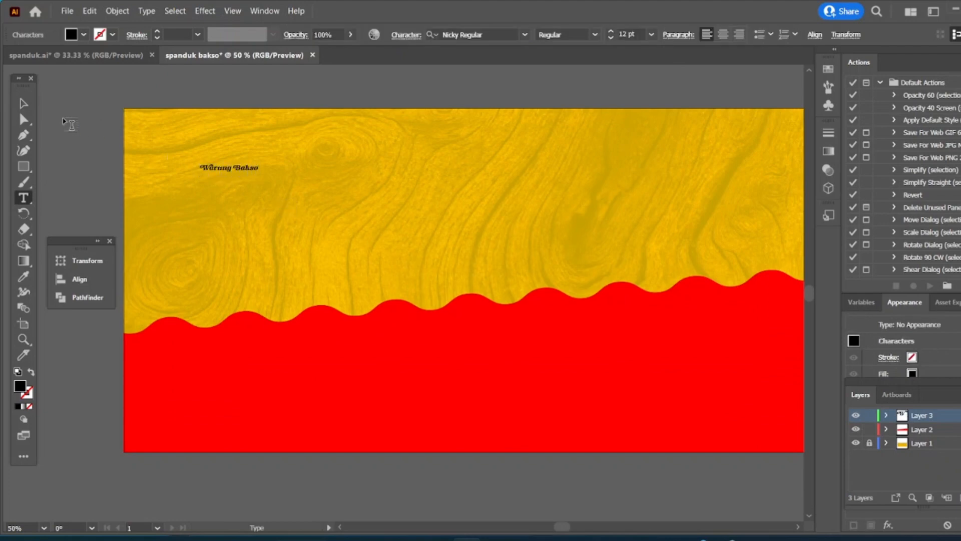
key("Escape")
Scale the "Warung Bakso" title up to span about a third of the banner's width
left_click_drag(258, 176, 504, 269)
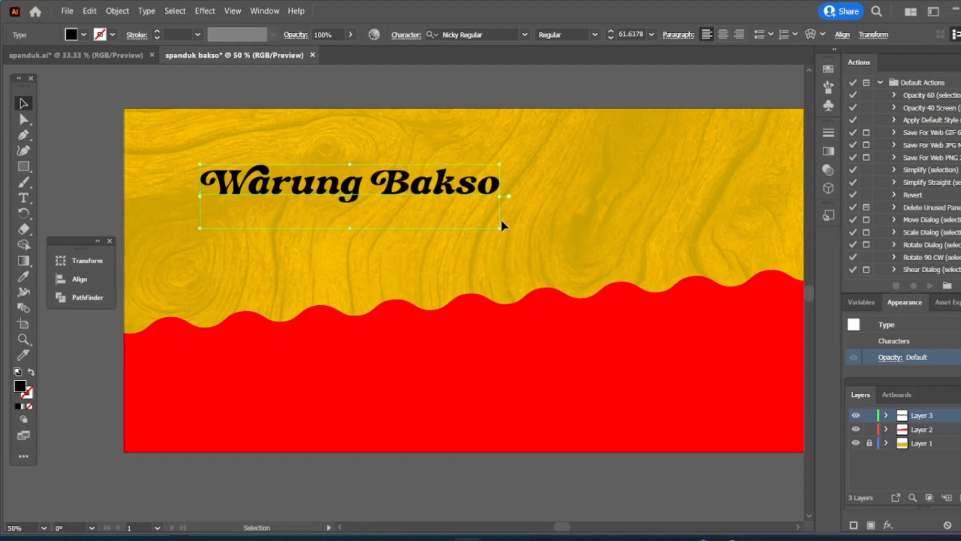
left_click_drag(500, 228, 510, 231)
left_click(551, 228)
left_click_drag(571, 206, 453, 190)
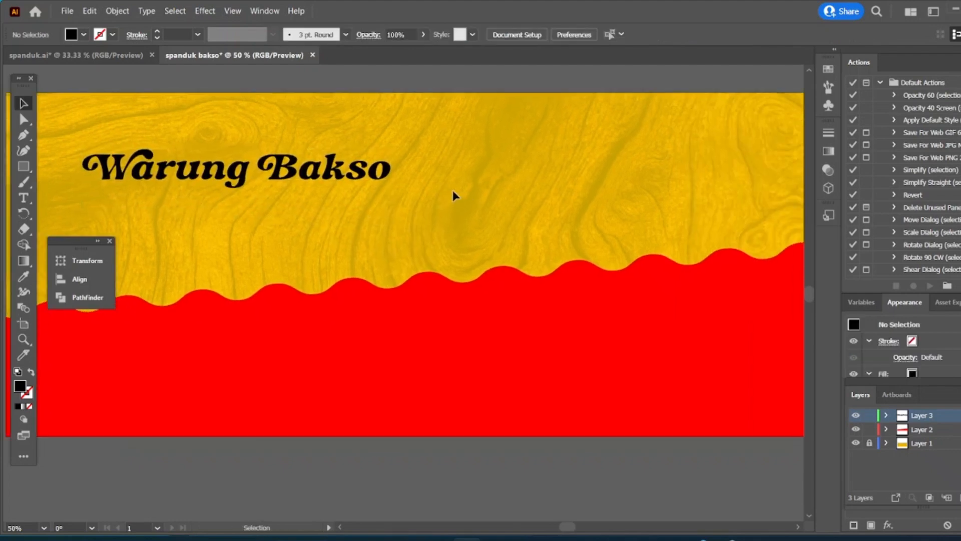
Place the linked bakso bowl image in the document and move it over the right half of the banner
left_click(68, 10)
left_click(165, 235)
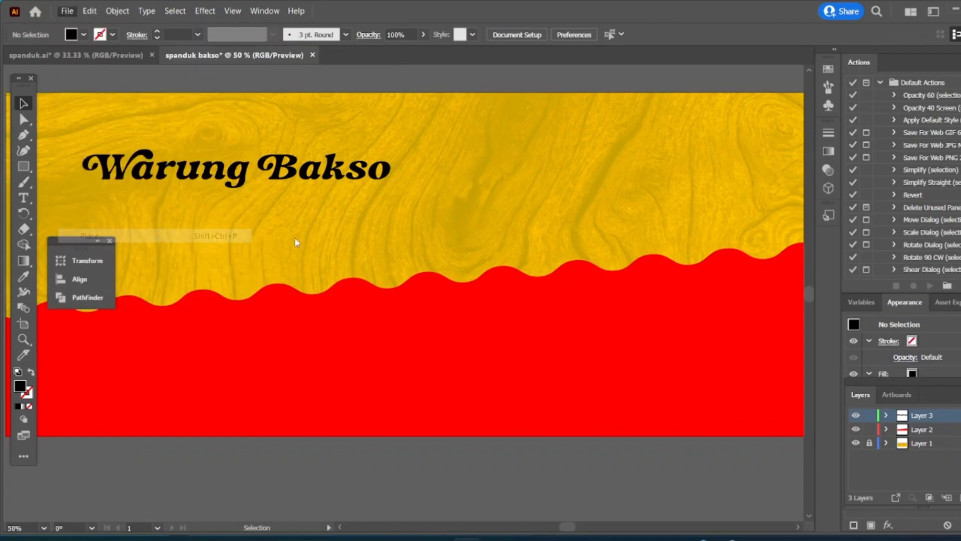
left_click(226, 118)
left_click(667, 474)
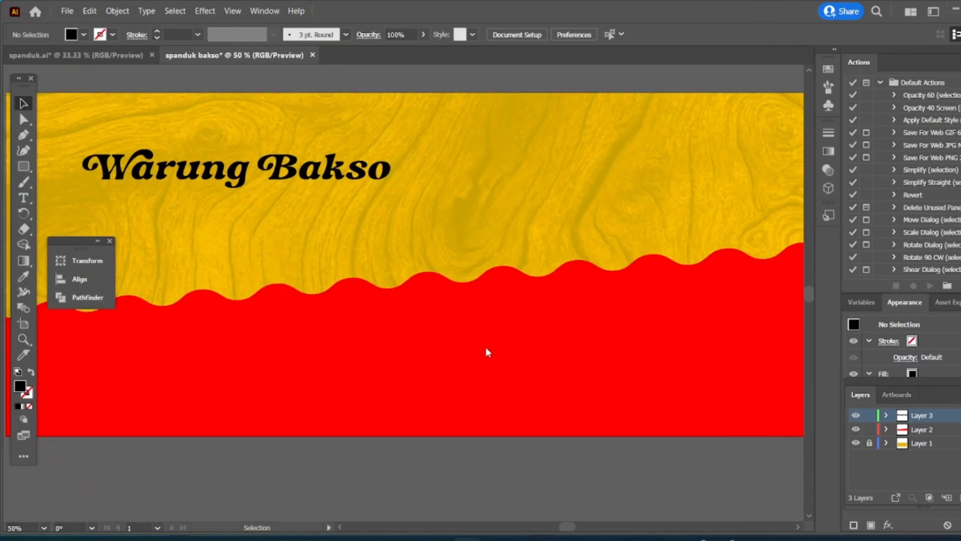
left_click(453, 160)
scroll(456, 169, "down", 2)
left_click_drag(586, 259, 546, 214)
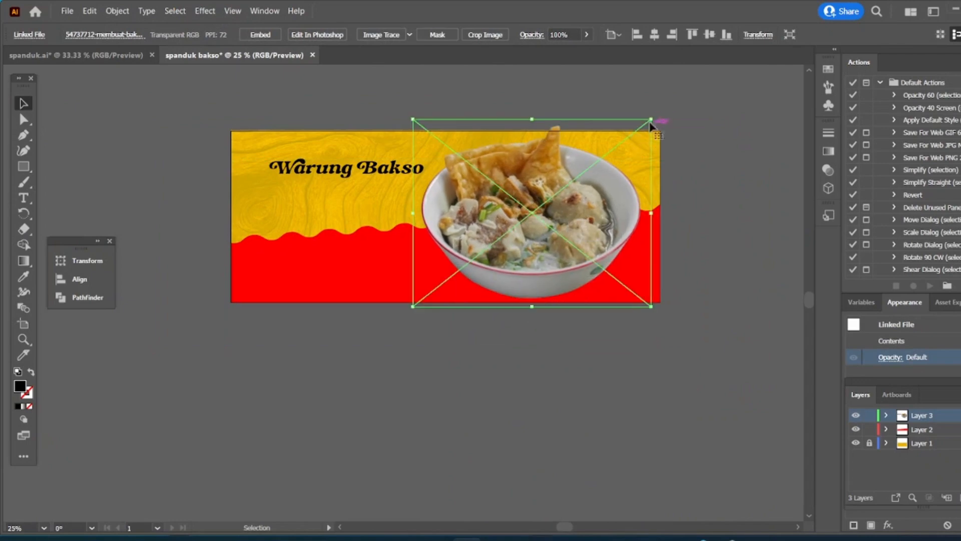
Scale the bakso bowl image down to fit within the banner's height and position it near the right edge
left_click_drag(653, 121, 600, 160)
left_click_drag(522, 235, 568, 209)
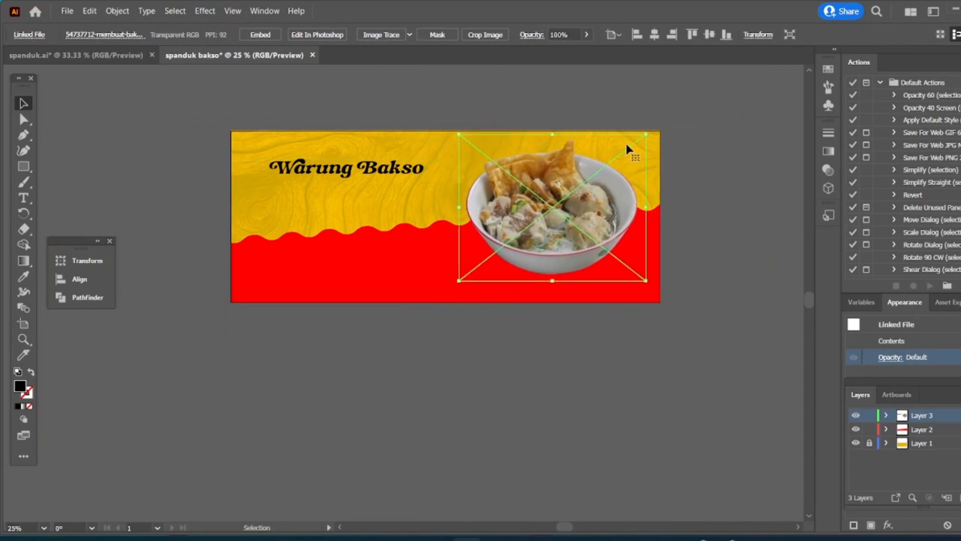
left_click_drag(647, 133, 622, 159)
left_click_drag(578, 215, 601, 203)
scroll(594, 233, "up", 2)
left_click(751, 227)
left_click_drag(751, 228, 725, 220)
left_click(567, 227)
Draw a wide, flat ellipse just below the bowl on the red section as its shadow
left_click(498, 375)
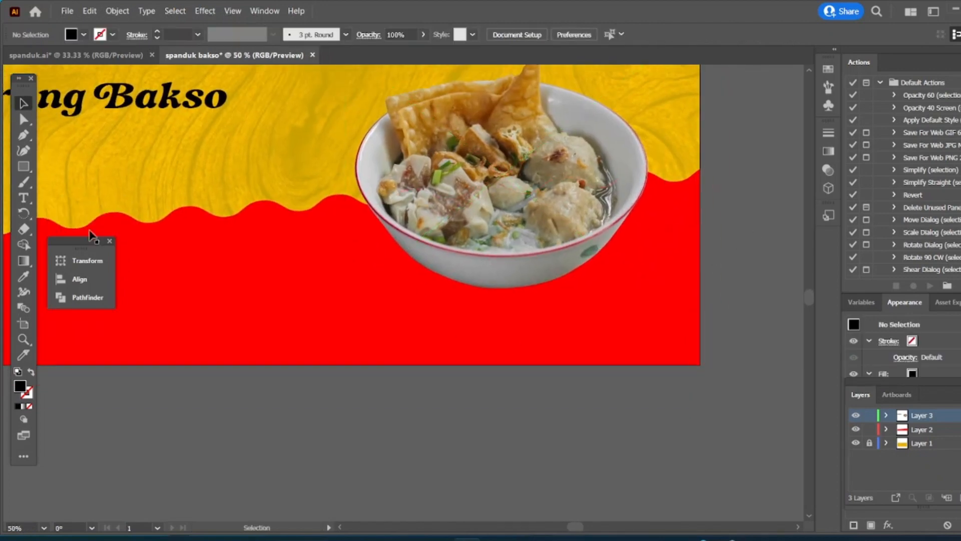
left_click_drag(28, 168, 80, 184)
left_click_drag(444, 307, 581, 322)
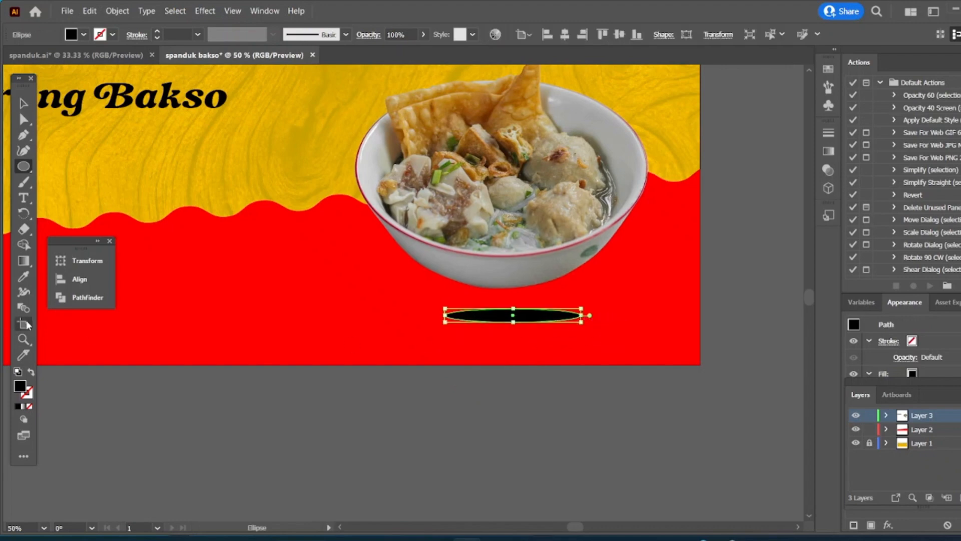
Sample the red section's color for the shadow ellipse and change its fill to a slightly darker red
left_click(23, 277)
left_click(294, 322)
double_click(21, 388)
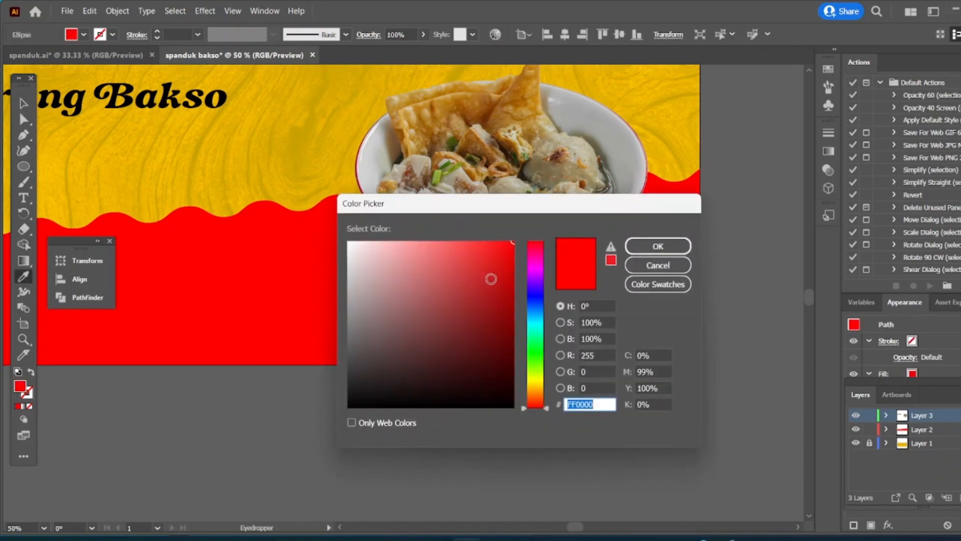
left_click(657, 246)
left_click(24, 103)
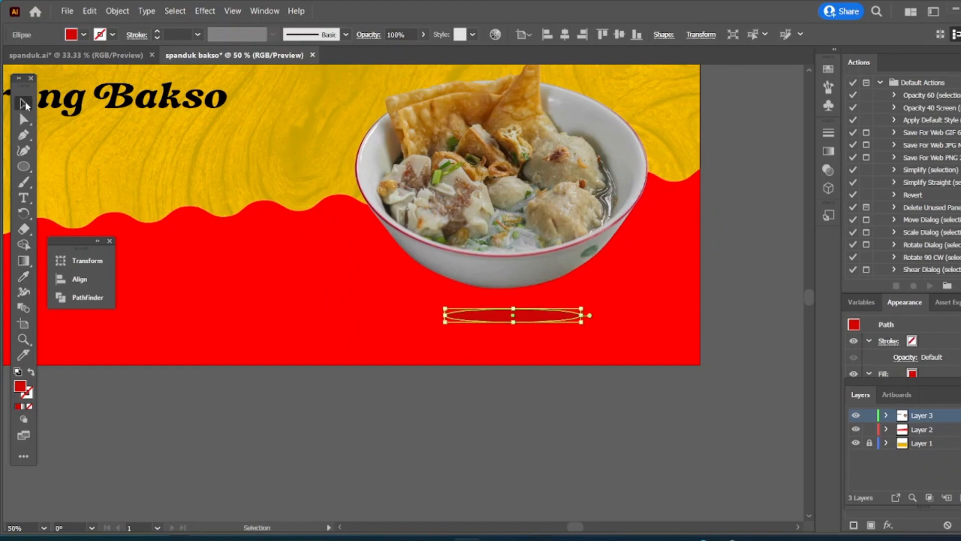
Apply a Gaussian Blur with a radius of about 7.85 pixels to the shadow ellipse and centre it beneath the bowl
left_click(205, 12)
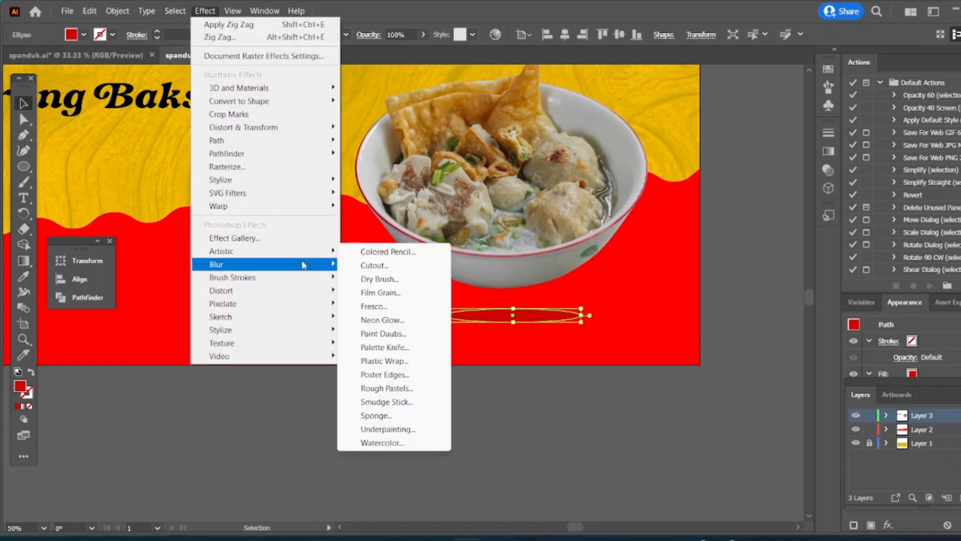
mouse_move(304, 265)
left_click(371, 265)
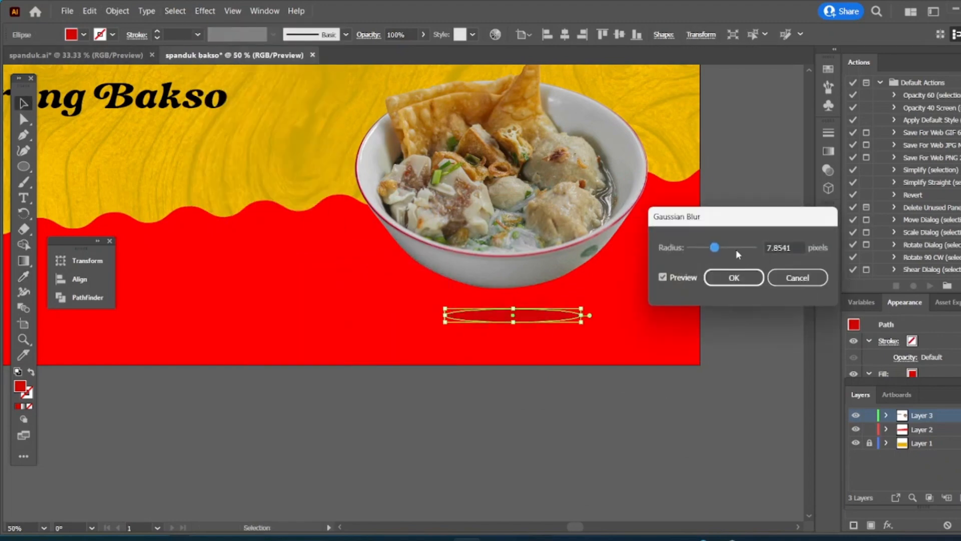
left_click(734, 278)
left_click(709, 336)
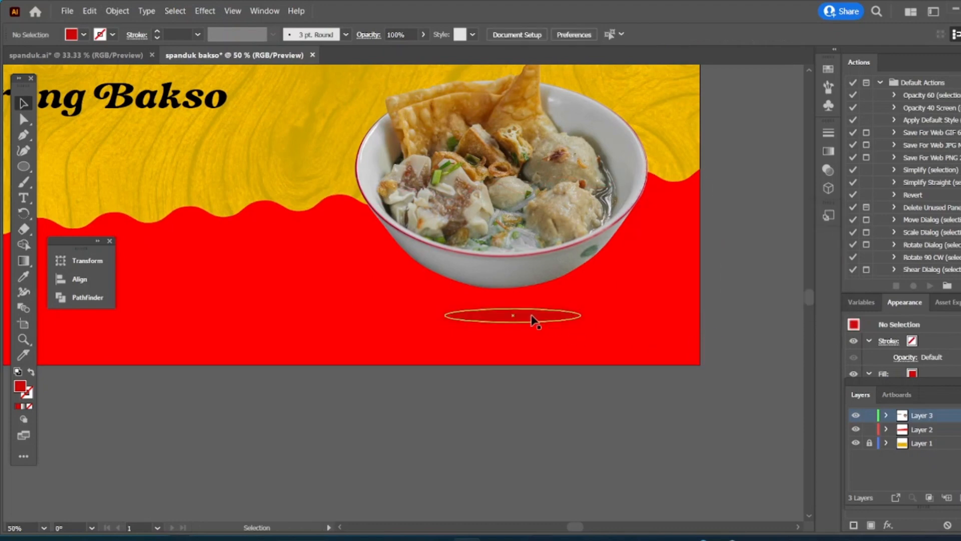
left_click_drag(528, 319, 529, 319)
left_click(527, 396)
scroll(527, 409, "down", 1)
left_click_drag(498, 414, 549, 413)
Enlarge the "Warung Bakso" title text to 70 pt
left_click(354, 207)
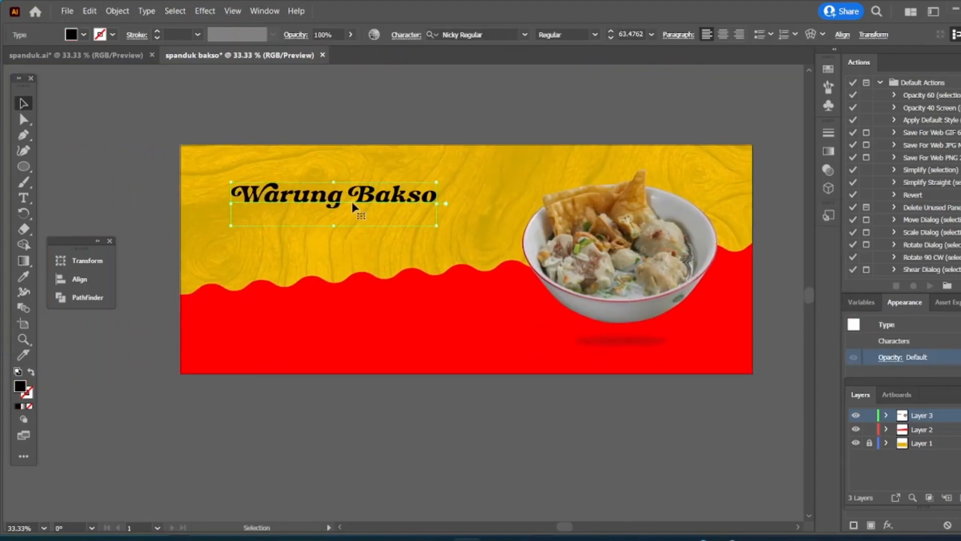
key("ctrl+plus")
mouse_move(479, 199)
left_mouse_down()
mouse_move(513, 197)
mouse_move(487, 205)
left_mouse_up()
left_click(414, 154)
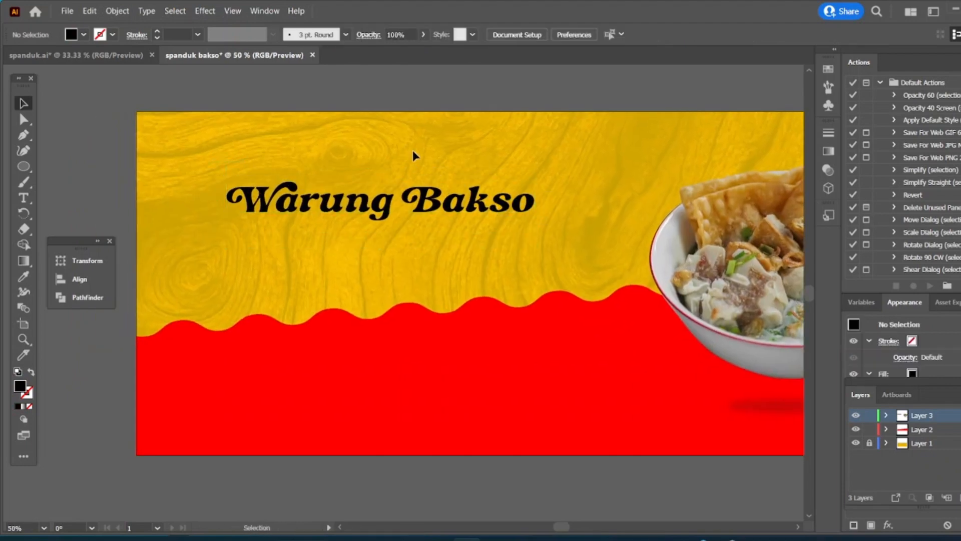
left_click(533, 222)
scroll(614, 34, "up", 7)
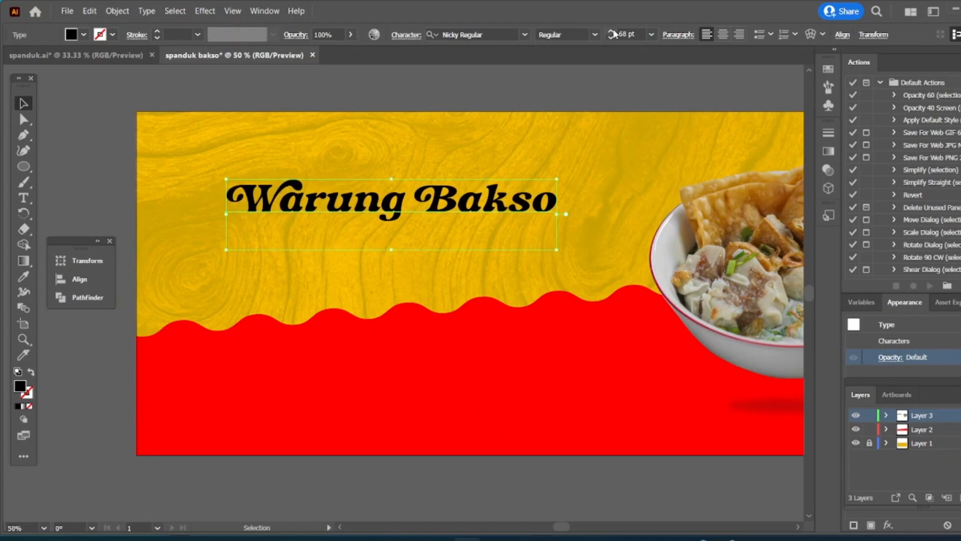
Expand the title text into shapes with Object and Fill enabled, and unite the resulting letter shapes
left_click(121, 11)
left_click(150, 159)
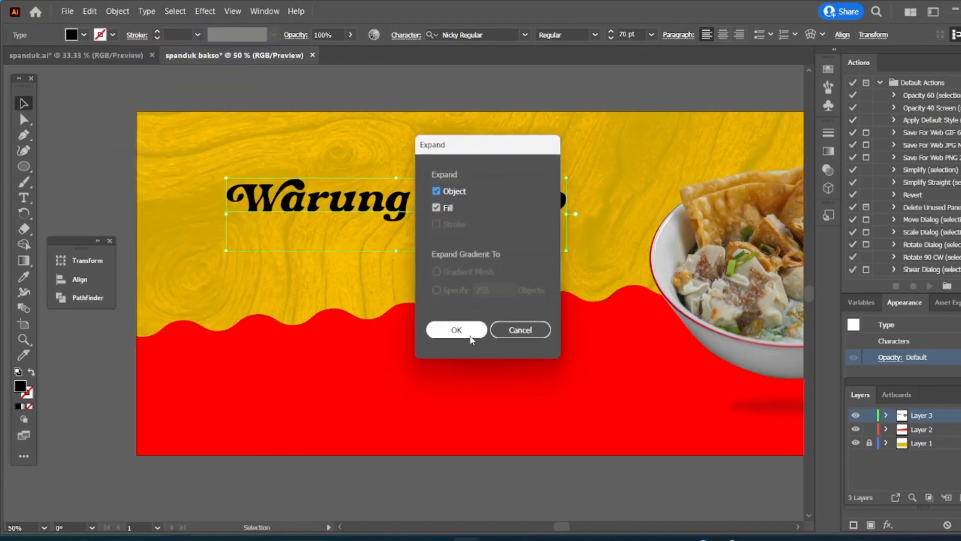
left_click(457, 330)
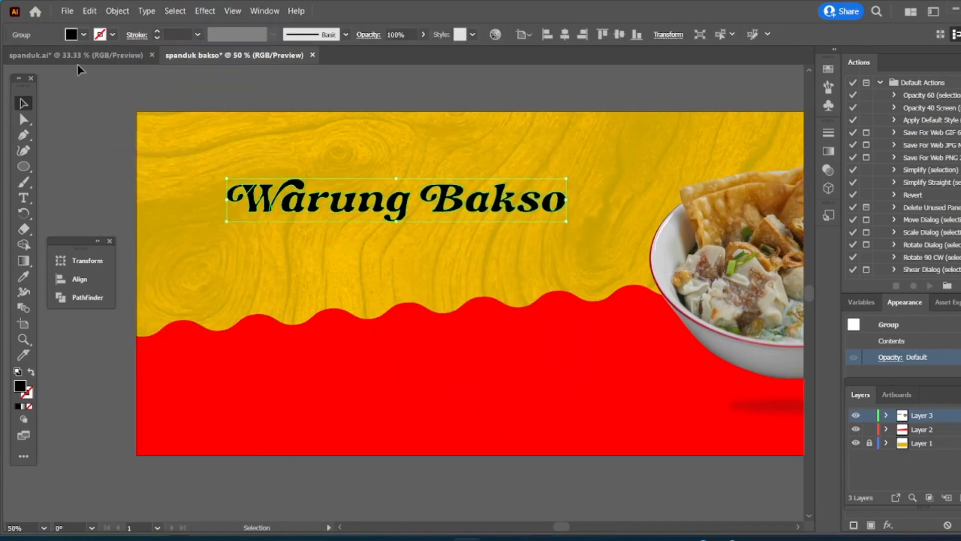
left_click(84, 298)
left_click(129, 292)
left_click(419, 244)
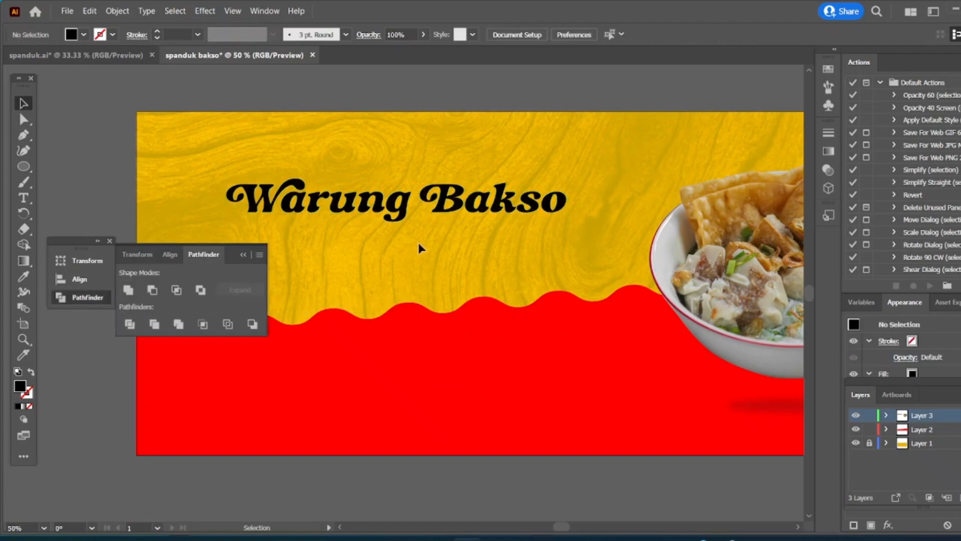
Create an Offset Path of 10 px around the title lettering with Miter joins and a miter limit of 4
left_click_drag(427, 238, 443, 185)
left_click(422, 148)
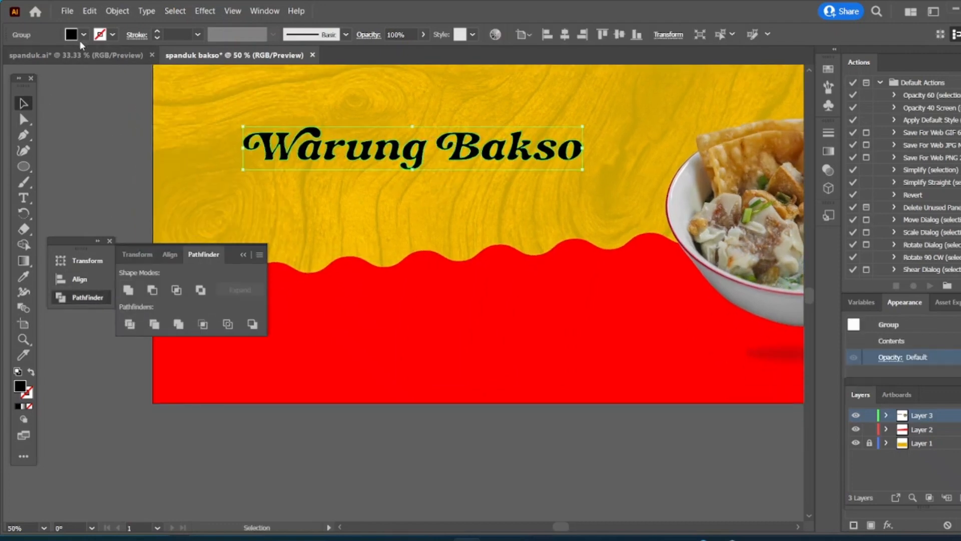
left_click(117, 11)
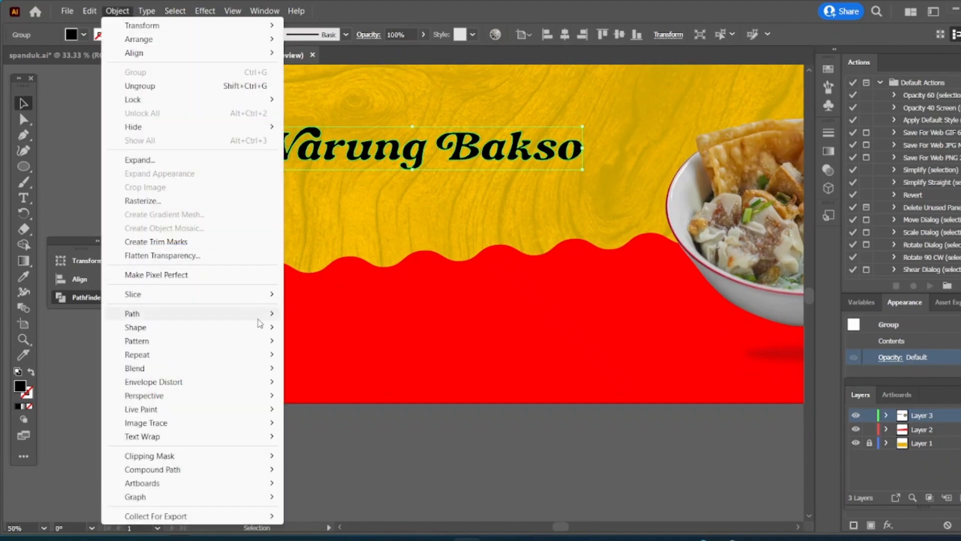
mouse_move(262, 320)
left_click(326, 359)
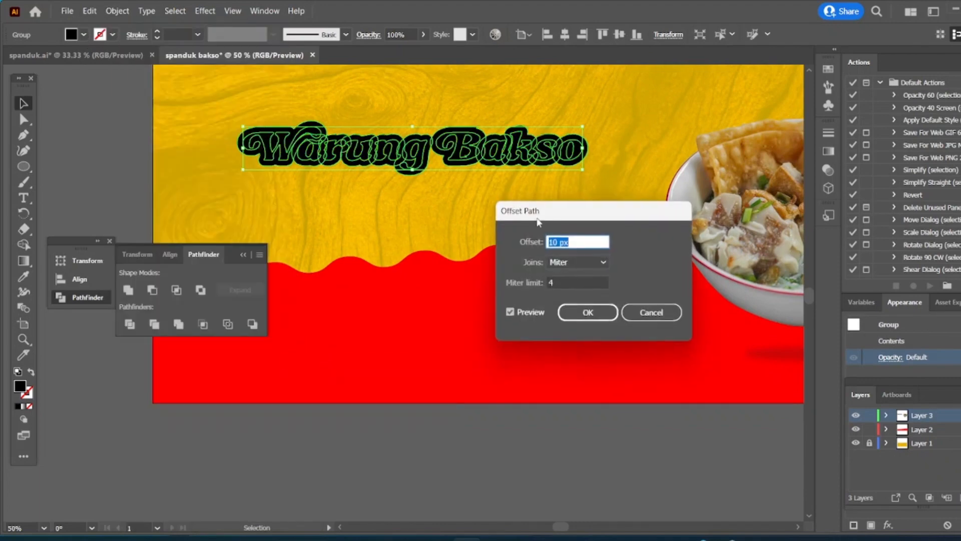
left_click(588, 312)
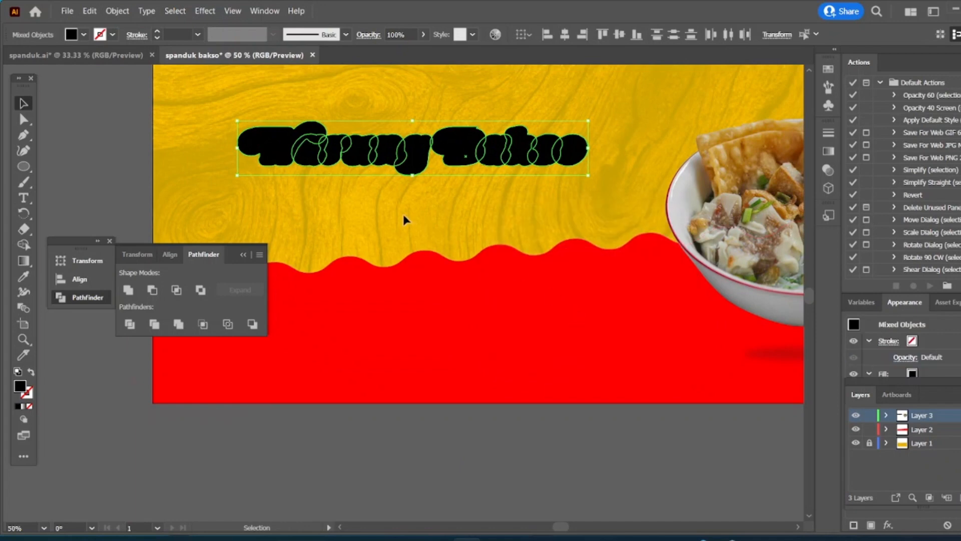
left_click(340, 175)
Ungroup the title lettering so its letters and offset outlines can be selected individually
scroll(336, 172, "up", 3)
scroll(225, 110, "down", 3)
left_click(206, 104)
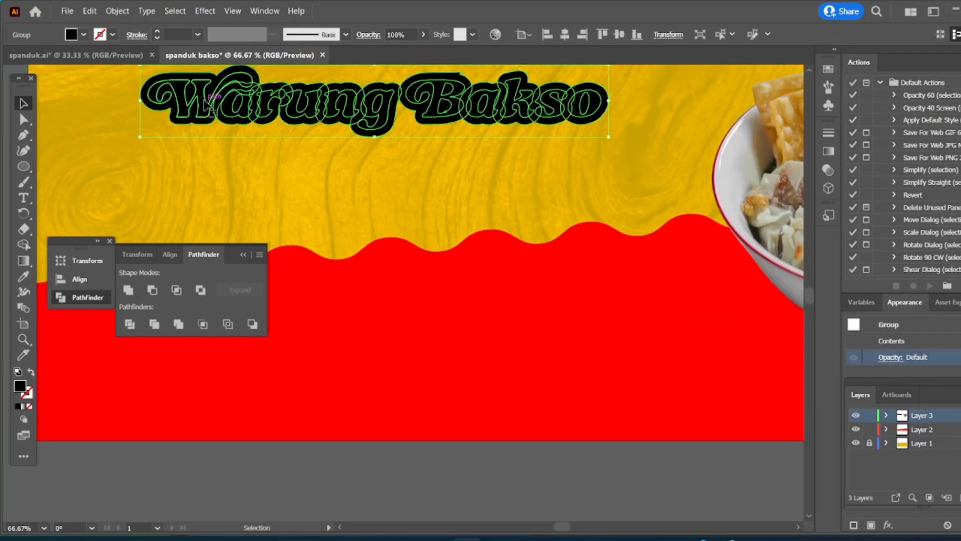
right_click(219, 108)
left_click(279, 274)
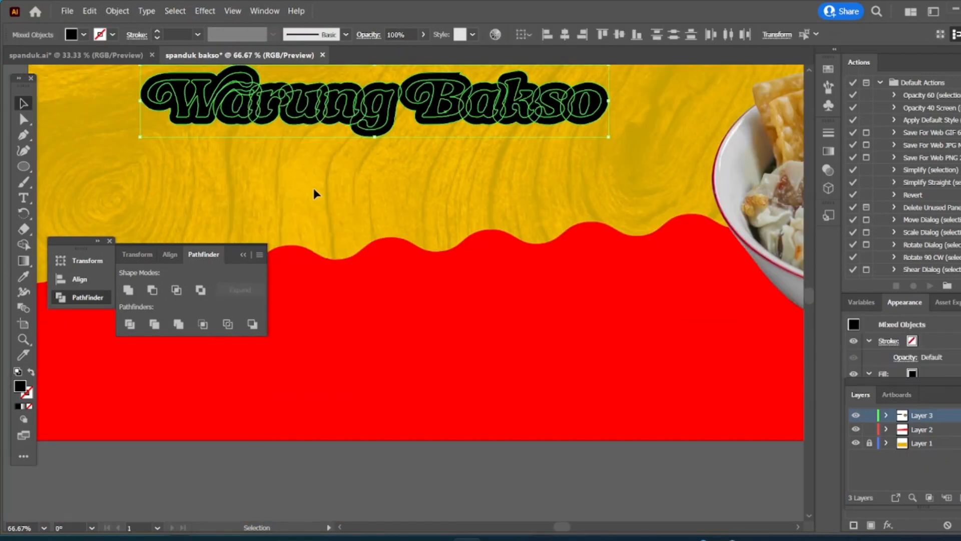
left_click(313, 188)
Select all the inner letters of "Warung Bakso" without their offset outlines and fill them with white
left_click(228, 111)
left_click(228, 107, "shift")
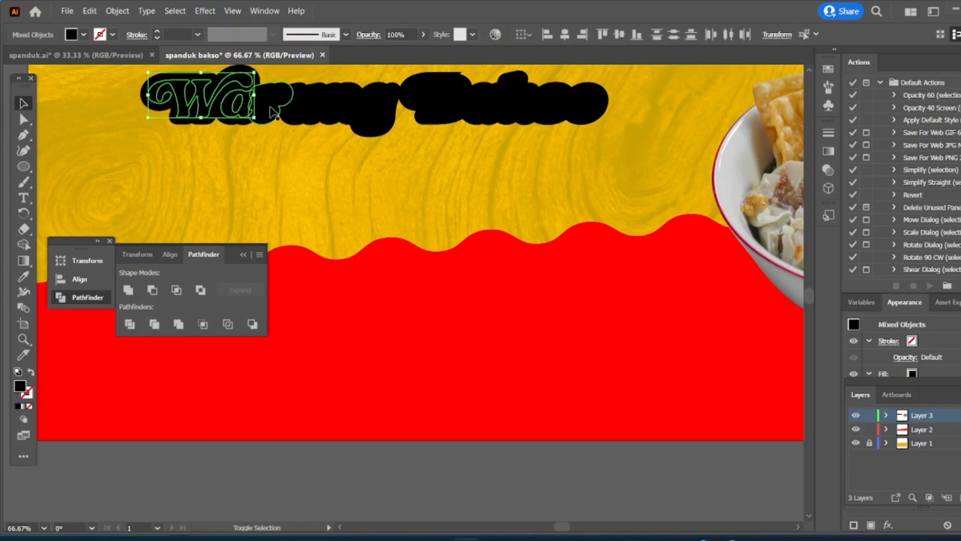
left_click(268, 103, "shift")
left_click(300, 103, "shift")
left_click(343, 102, "shift")
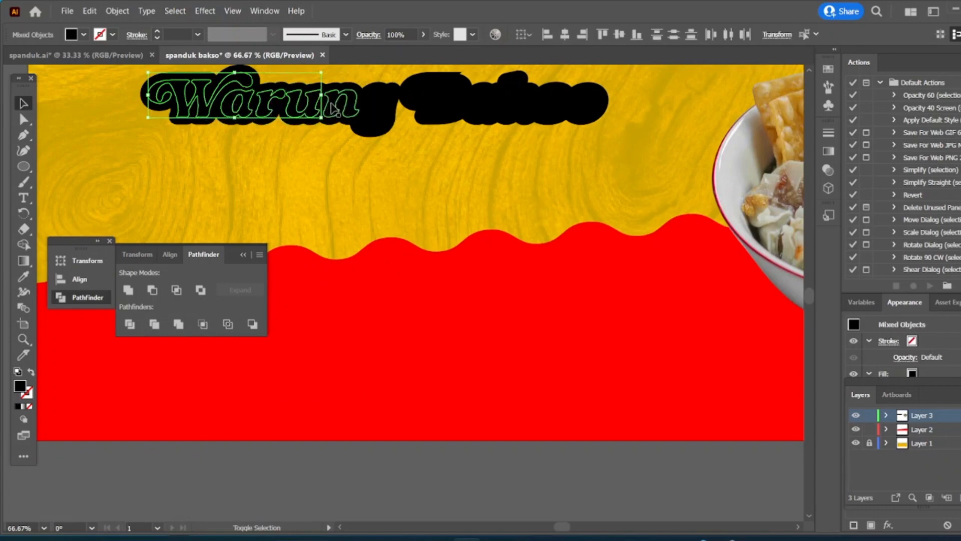
left_click(378, 108, "shift")
left_click(430, 103, "shift")
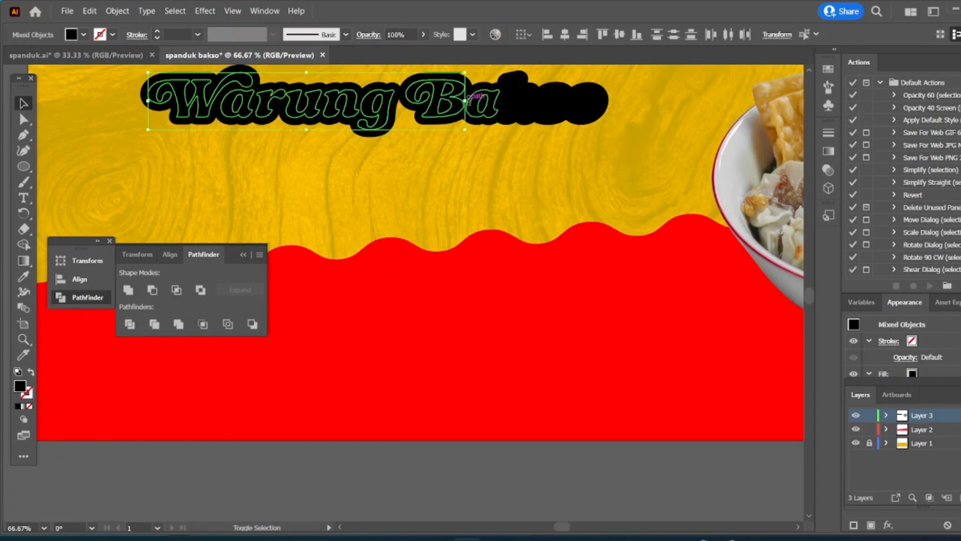
left_click(551, 100, "shift")
left_click(586, 102, "shift")
left_click(83, 34)
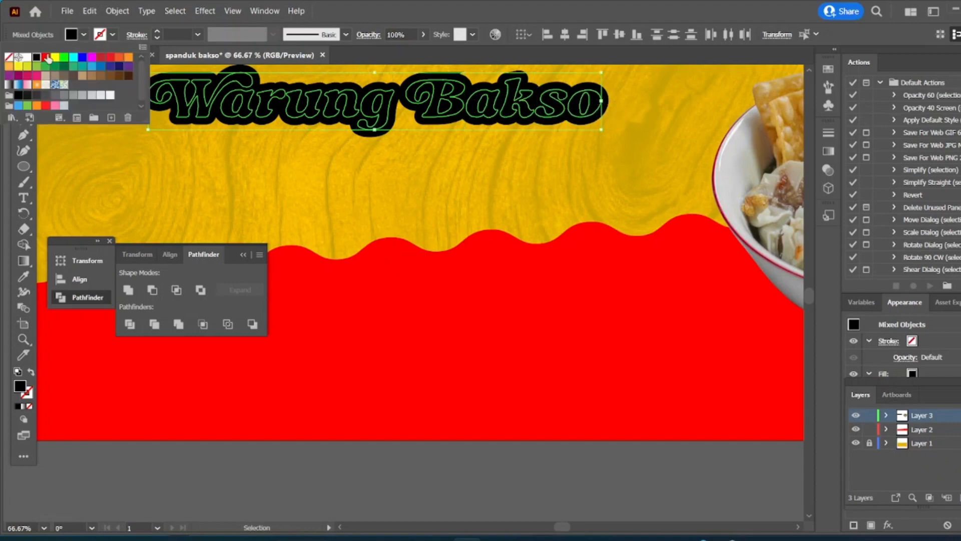
left_click(27, 62)
left_click(321, 178)
scroll(320, 177, "up", 2)
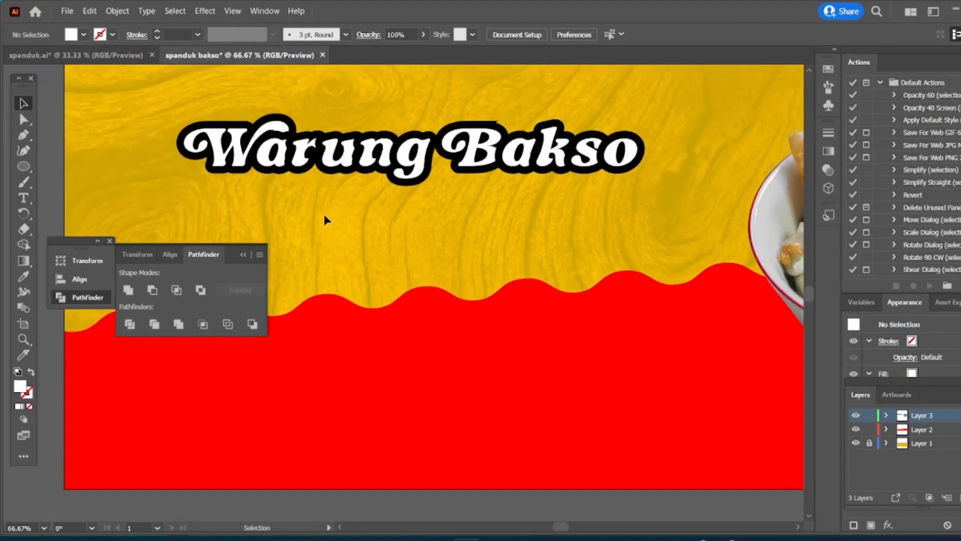
Bring the white lowercase letters of "Warung" to the front, above the black outlines
left_click(285, 167)
left_click(306, 159, "shift")
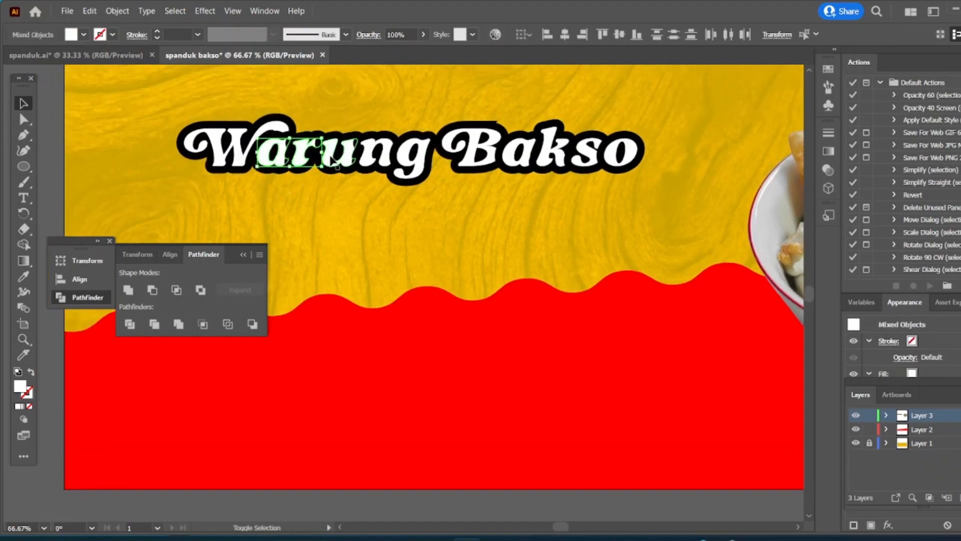
left_click(370, 162, "shift")
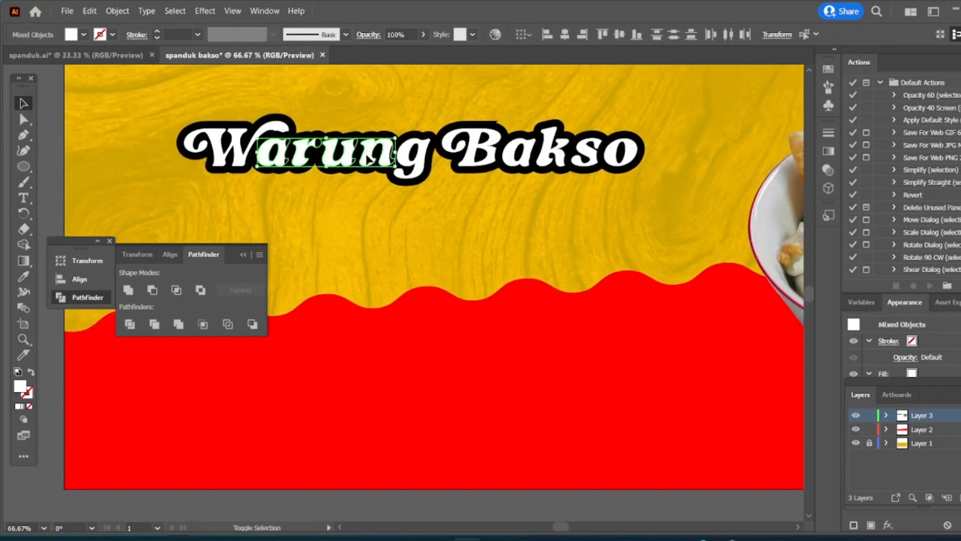
key("ctrl+shift+bracketright")
left_click(354, 202)
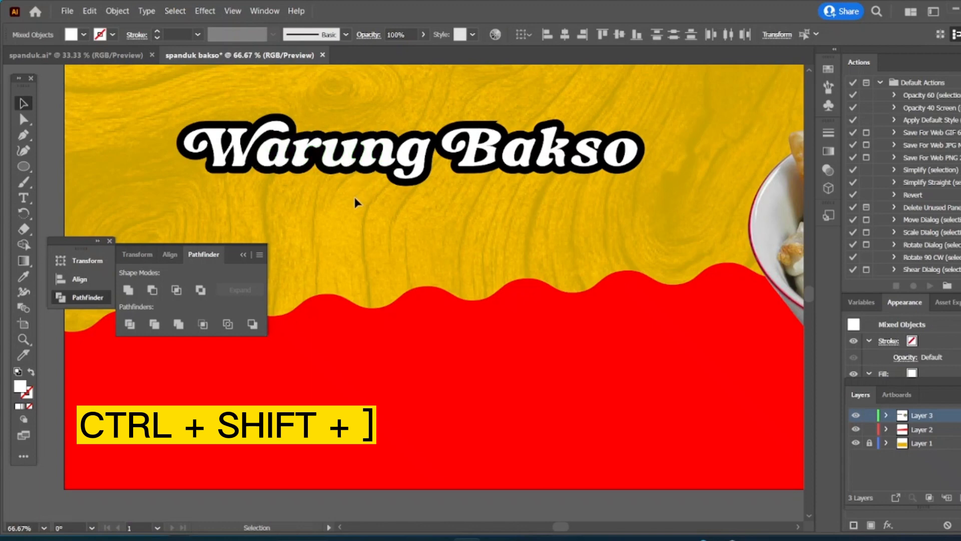
Bring the white letters of "Bakso" to the front, above their black outlines
left_click(495, 161)
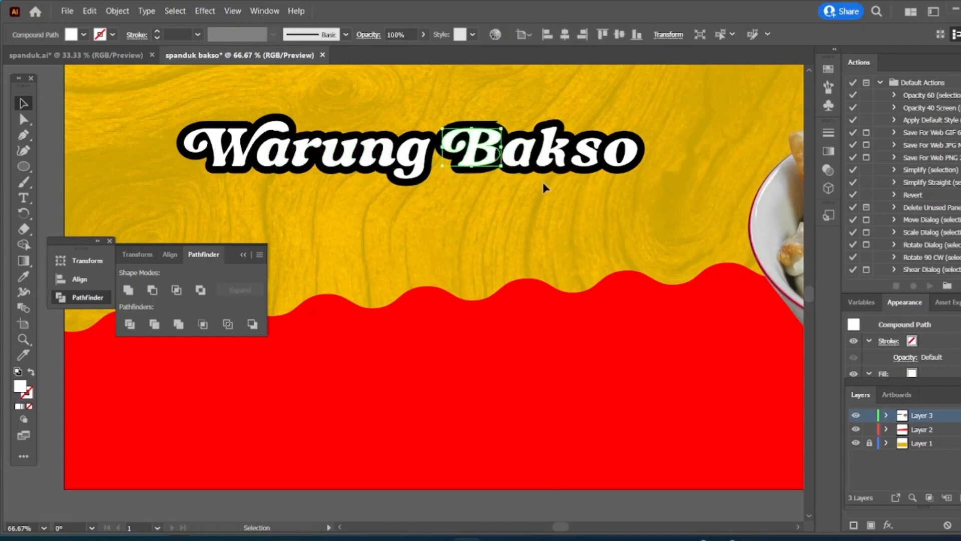
left_click(564, 161, "shift")
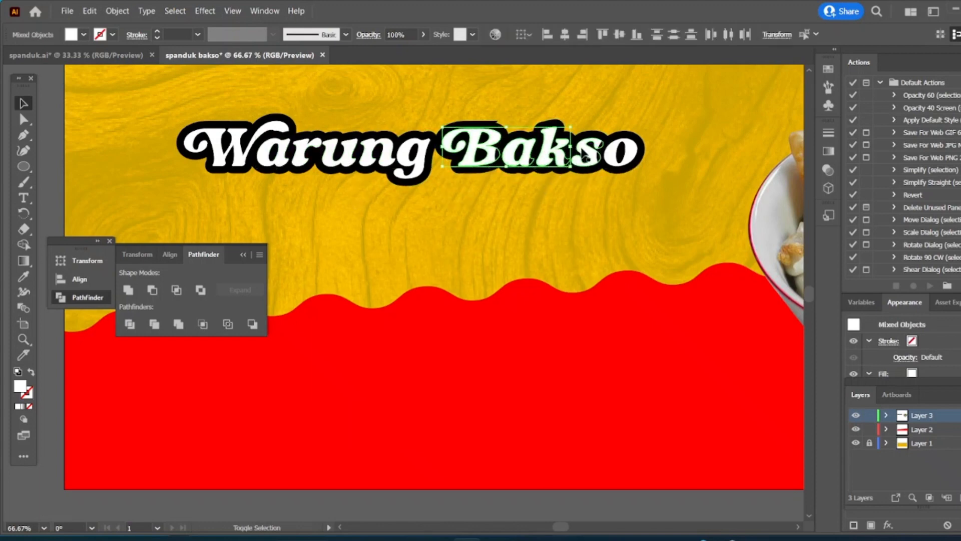
key("ctrl+shift+bracketright")
left_click(420, 218)
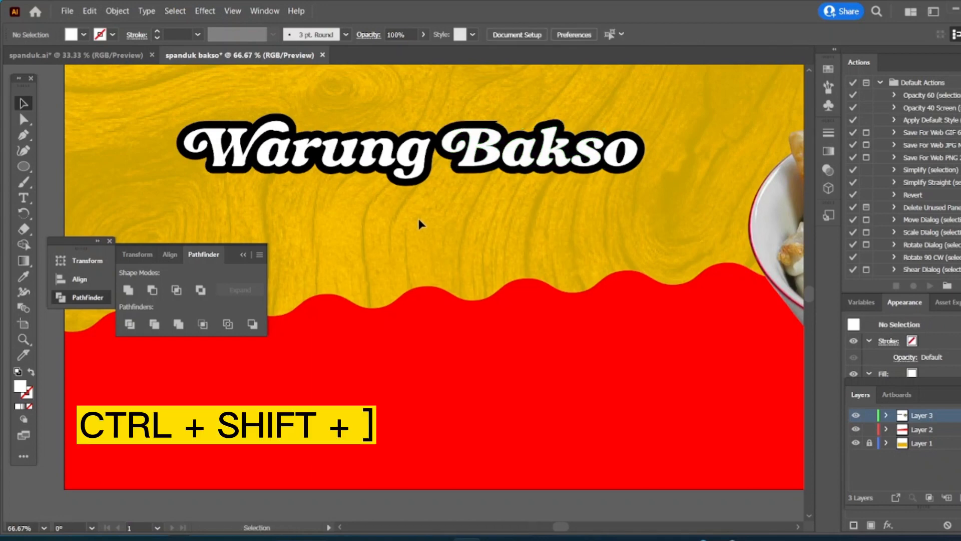
Bring the white "W" of "Warung" to the front so it sits above the neighbouring black outline shapes
left_click(274, 113)
scroll(274, 113, "up", 3)
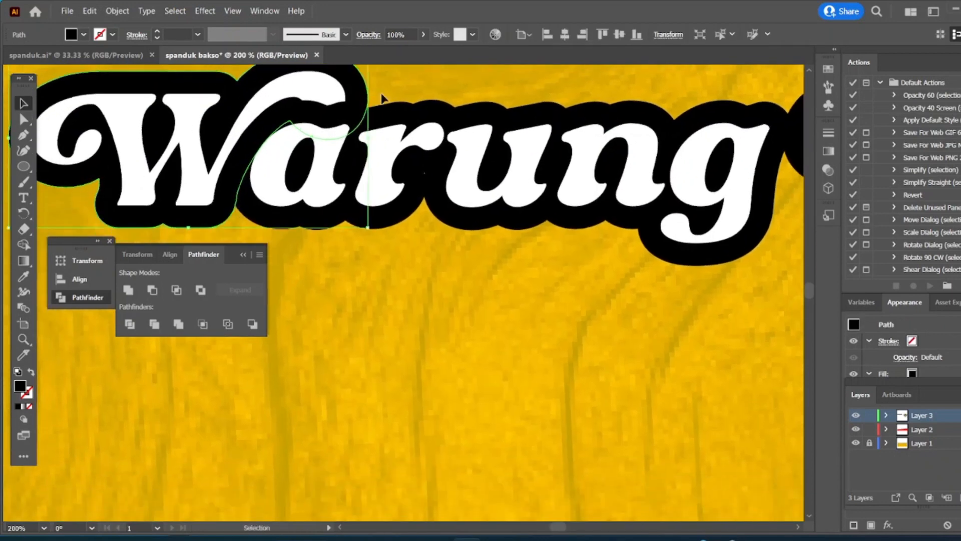
left_click(323, 99)
key("ctrl+shift+bracketright")
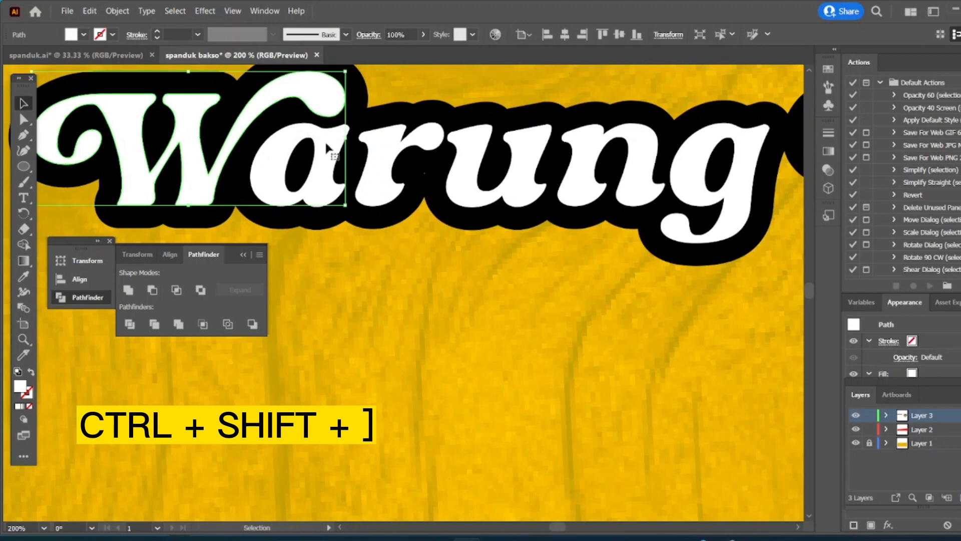
left_click(318, 258)
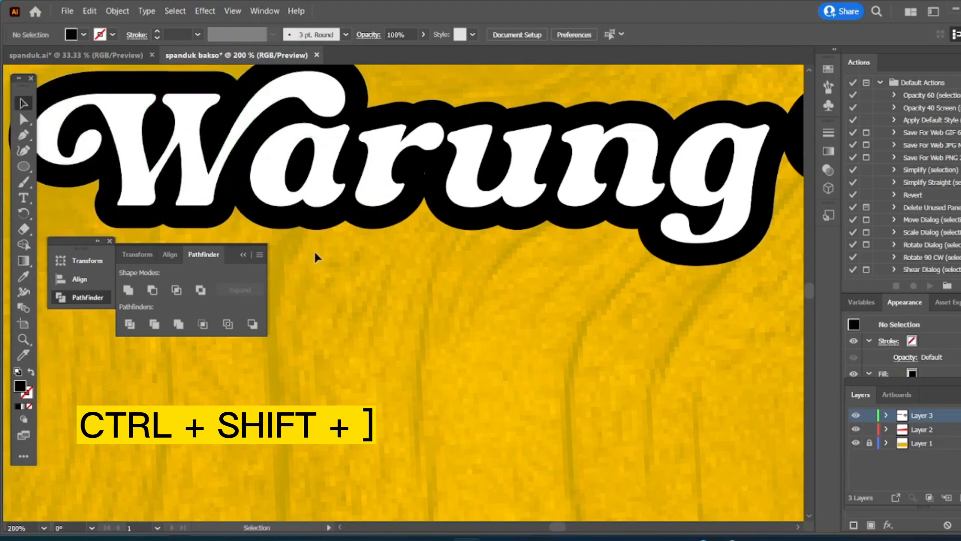
Select the black offset outlines behind every letter of "Warung" and unite them into one shape
left_click(218, 226)
left_click(257, 224, "shift")
left_click(389, 227, "shift")
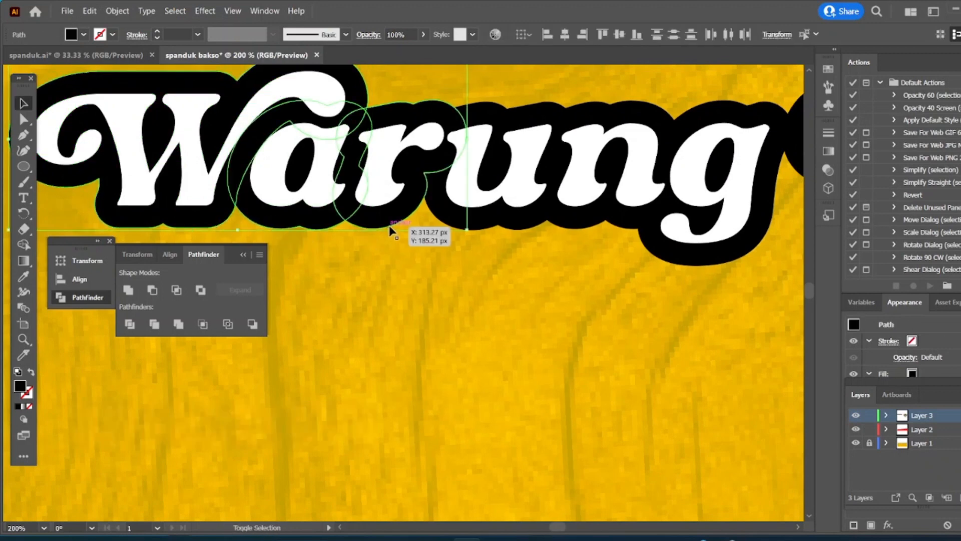
left_click(580, 228, "shift")
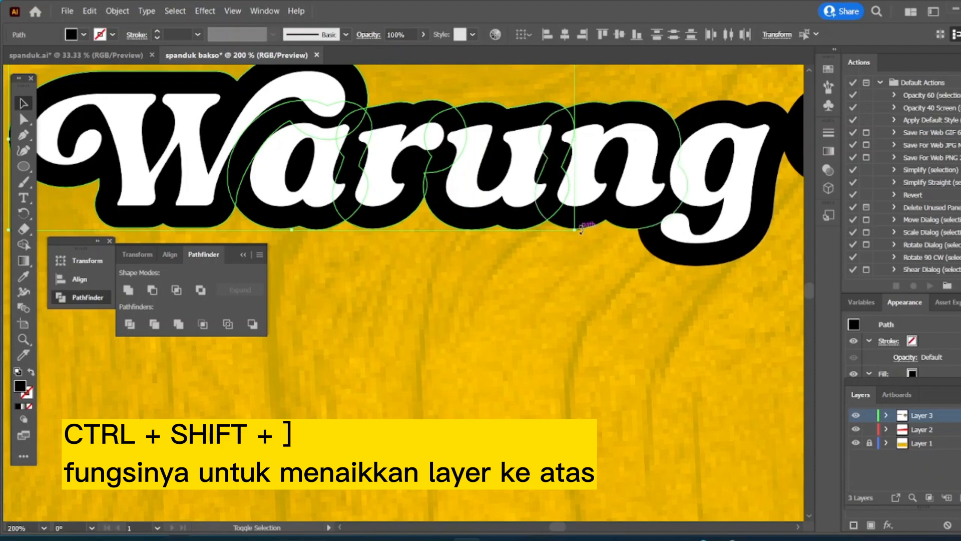
left_click(662, 259, "shift")
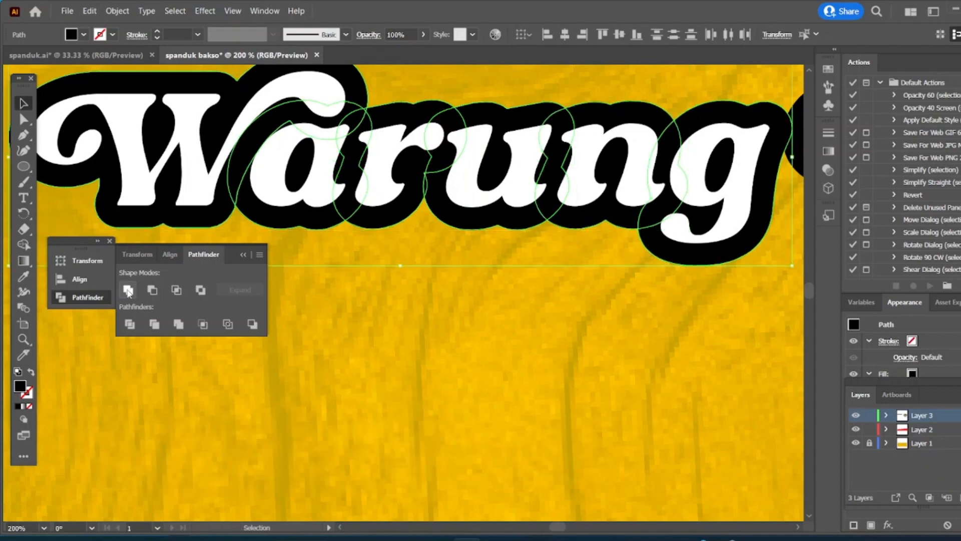
left_click(129, 292)
scroll(449, 330, "down", 1)
Select the word "Bakso" with its black outlines and shift it slightly to the right, away from "Warung"
left_click(569, 357)
left_click_drag(590, 358, 429, 271)
scroll(399, 351, "down", 1)
left_click(643, 163)
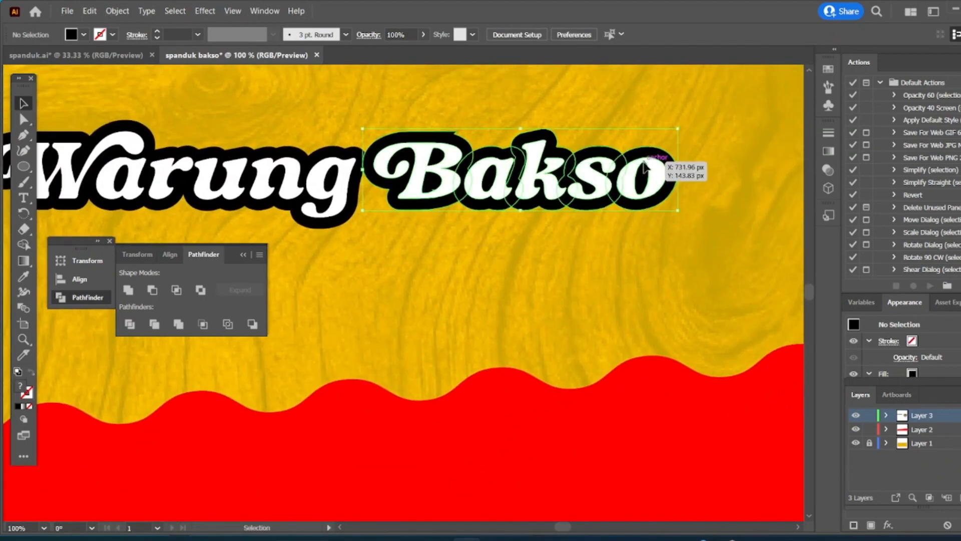
left_click_drag(496, 184, 505, 184)
left_click(501, 248)
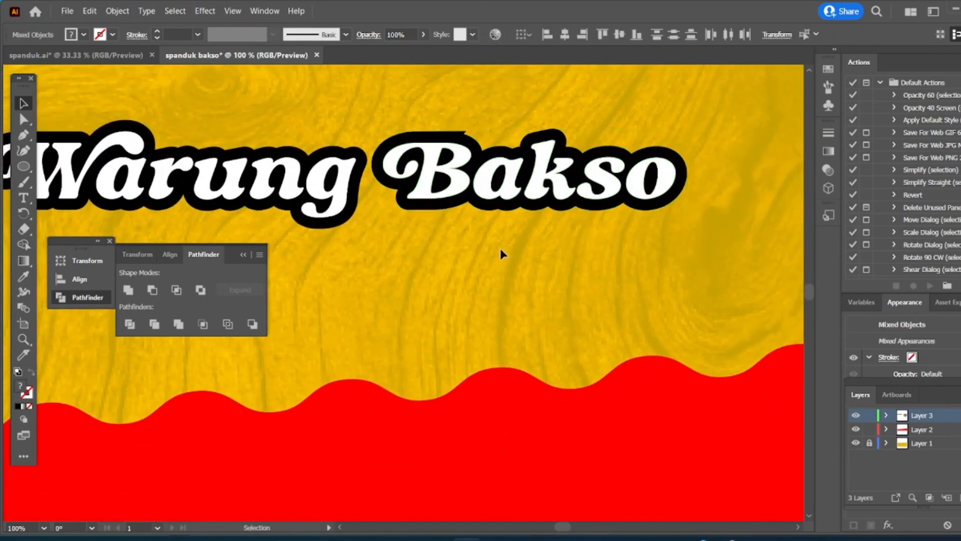
left_click(501, 250)
Delete the stray spike point on the upper edge of the black outline around "B" and nudge the neighbouring anchor to even the contour
scroll(447, 107, "up", 3)
left_click(23, 125)
left_click(485, 189)
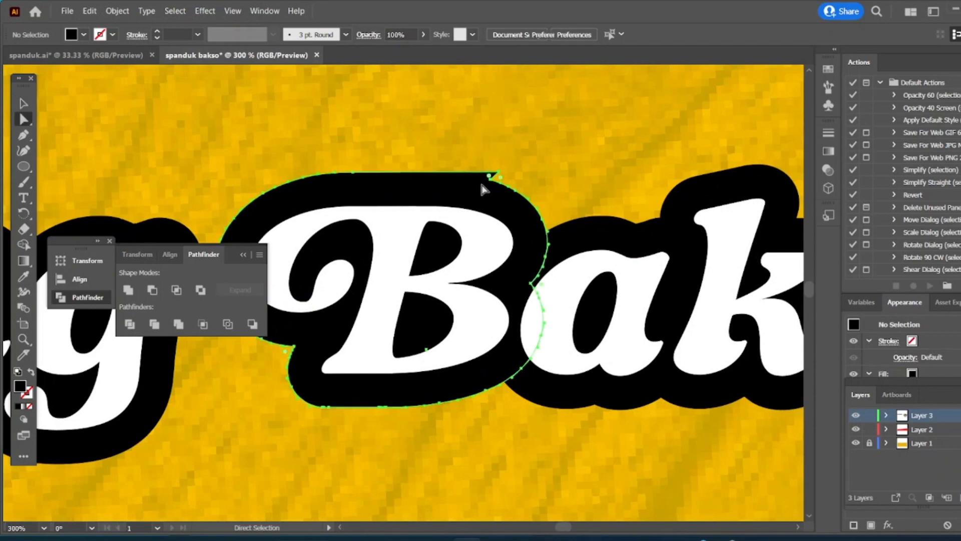
scroll(506, 180, "up", 2)
left_click(23, 134)
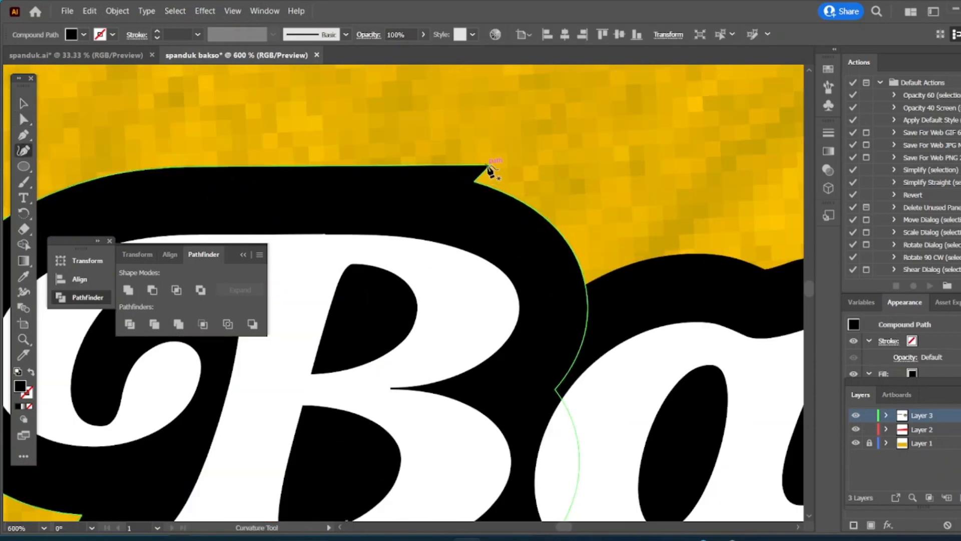
left_click(491, 157)
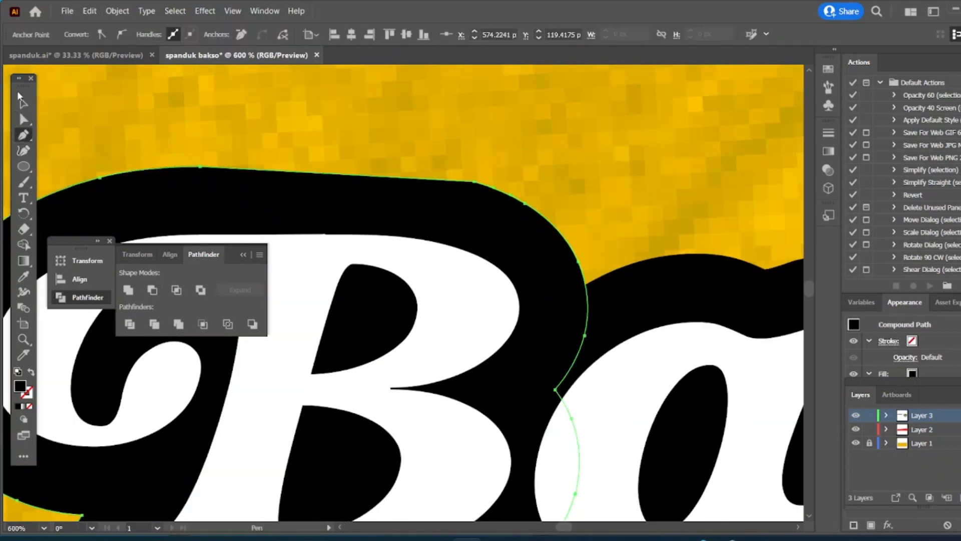
left_click(25, 120)
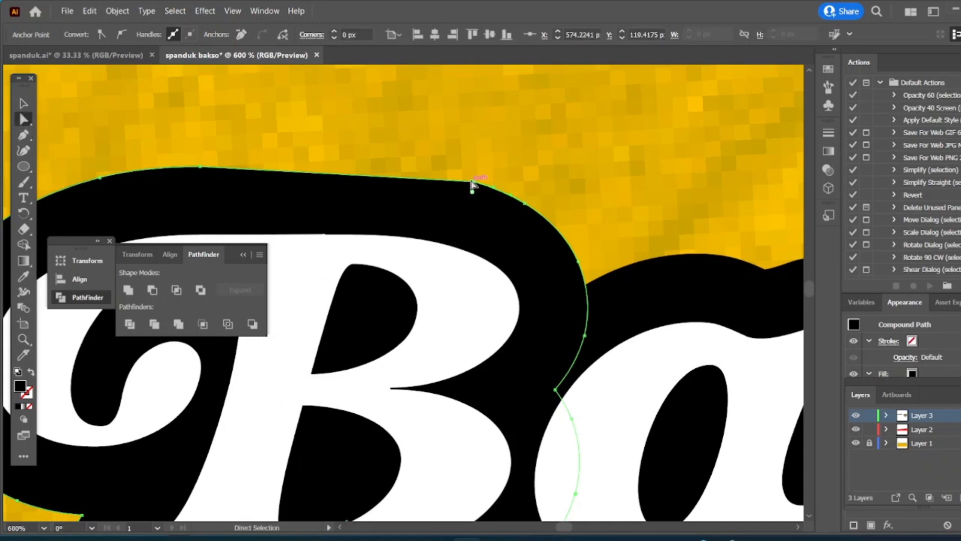
left_click_drag(472, 185, 474, 184)
left_click(619, 150)
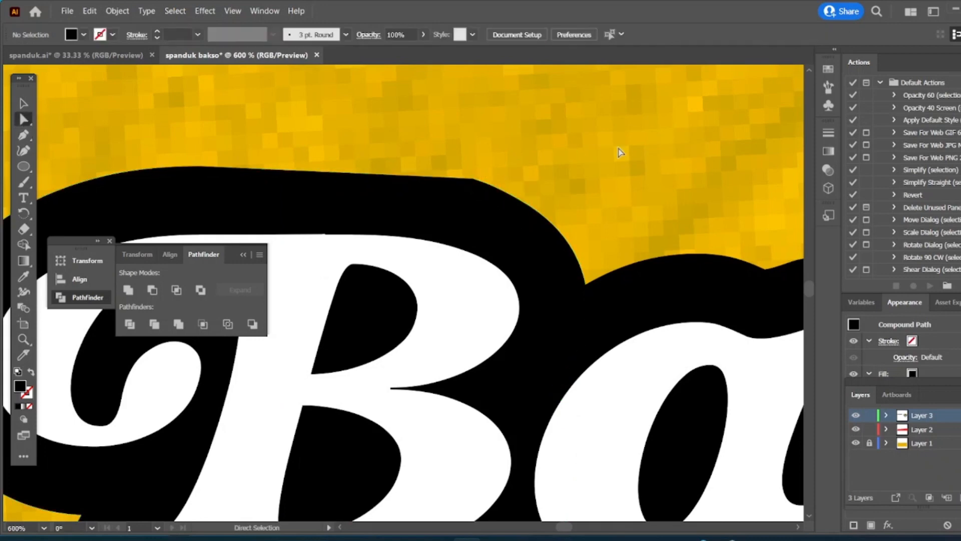
Select the black offset outlines behind every letter of "Bakso" and unite them into one shape
scroll(620, 150, "down", 4)
left_click_drag(621, 145, 414, 142)
left_click(350, 175, "shift")
left_click(431, 175, "shift")
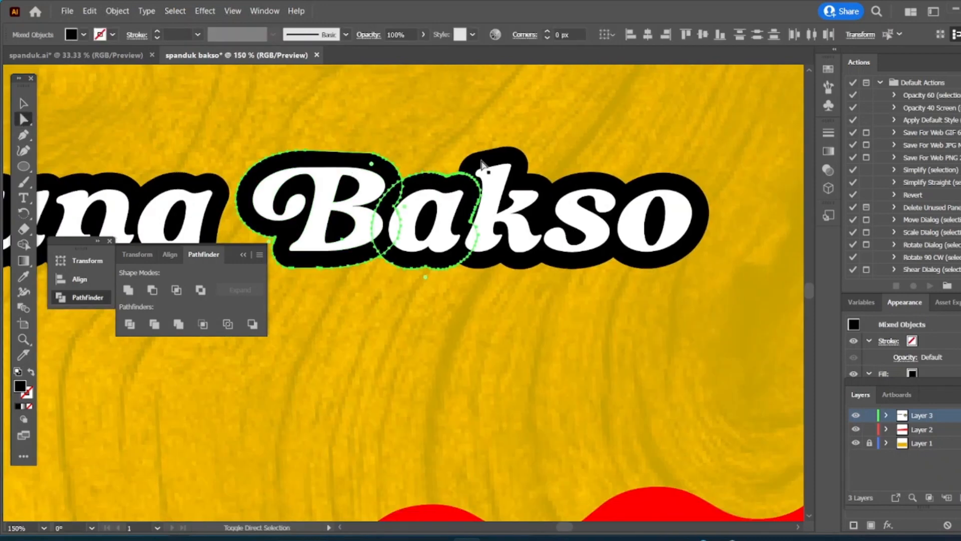
left_click(491, 168, "shift")
left_click(546, 180, "shift")
left_click(626, 177, "shift")
left_click(652, 176, "shift")
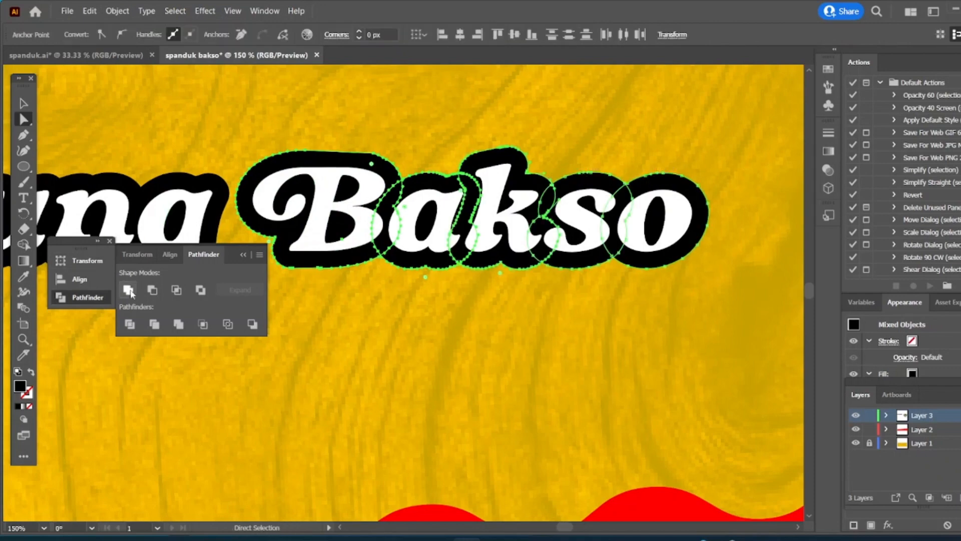
left_click(128, 291)
Recolour the united black outlines of "Warung" and "Bakso" with the red sampled from the wavy section
scroll(470, 307, "down", 2)
left_click(23, 103)
left_click(325, 179)
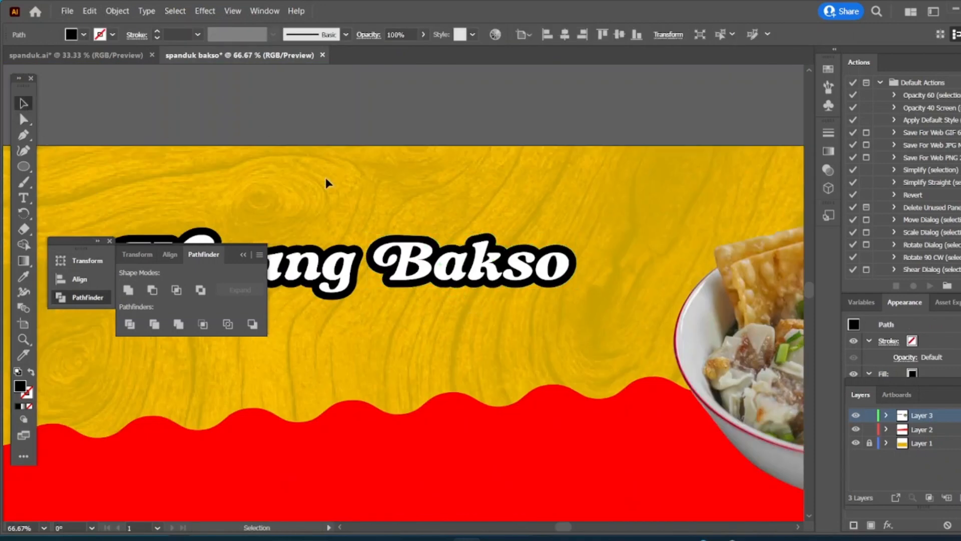
left_click_drag(325, 178, 404, 98)
left_click(253, 158)
left_click(460, 156, "shift")
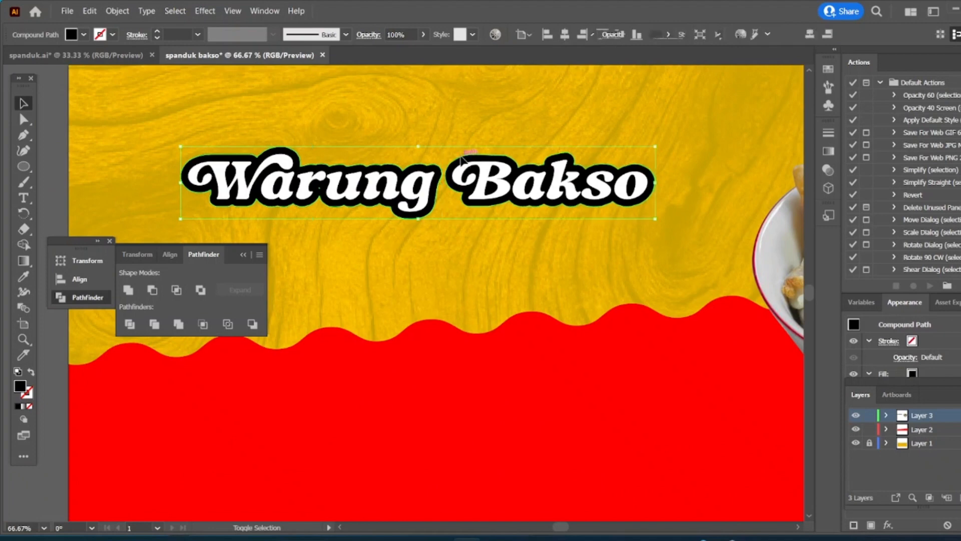
left_click(23, 276)
left_click(339, 356)
left_click(23, 103)
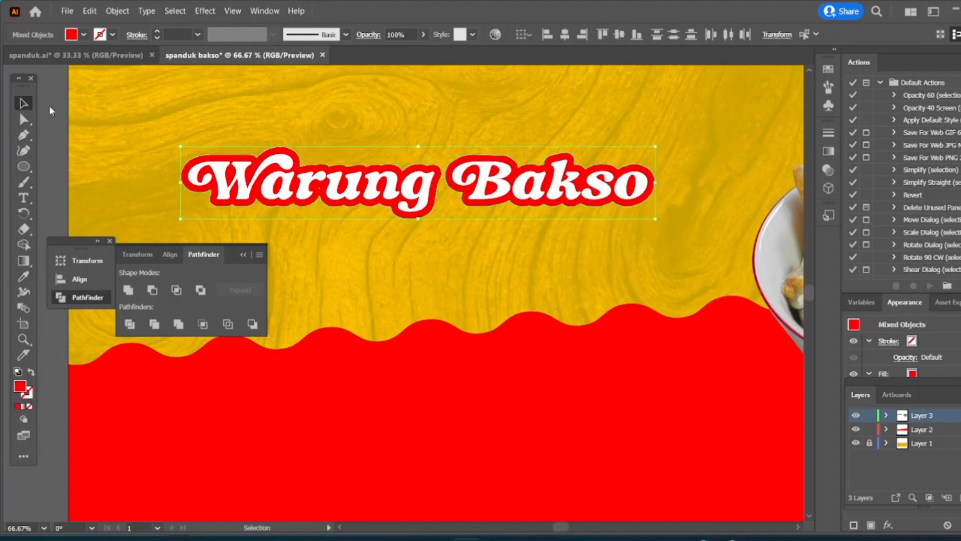
left_click(339, 120)
Enlarge the "Warung Bakso" title with its red outlines and move it slightly higher on the yellow area
scroll(339, 120, "down", 2)
scroll(339, 120, "up", 1)
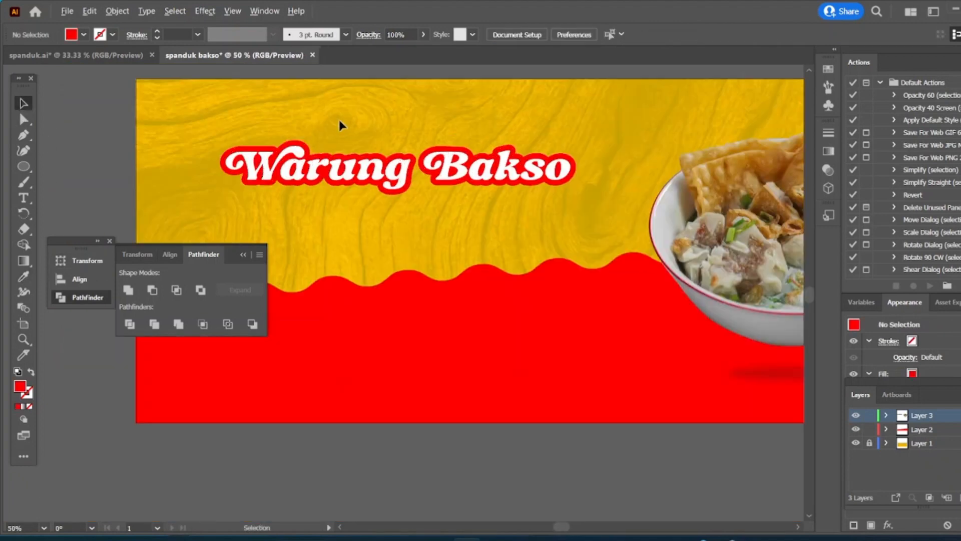
left_click(480, 182)
left_click_drag(576, 196, 617, 203)
left_click_drag(505, 181, 506, 169)
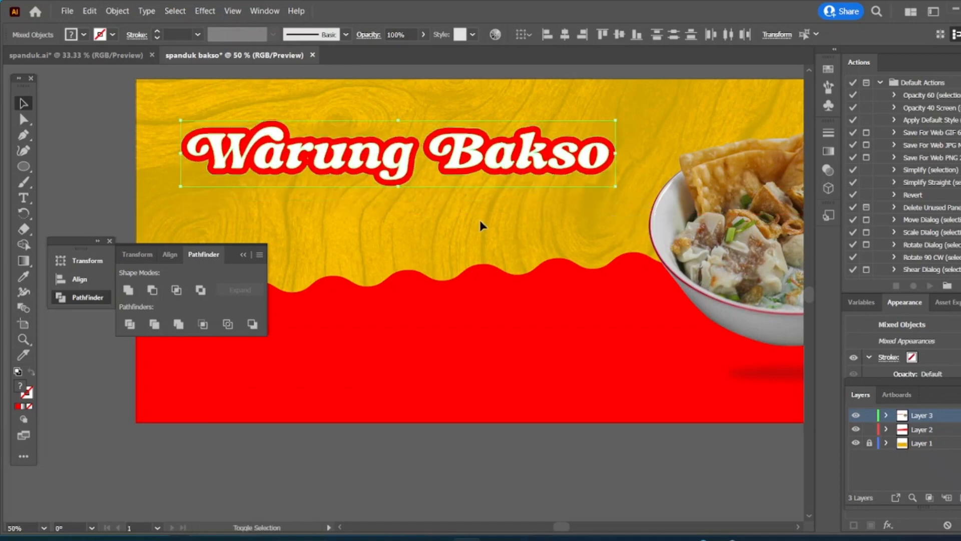
left_click(478, 221)
Add a text line with the stall owner's name below the "Warung Bakso" title
left_click(25, 202)
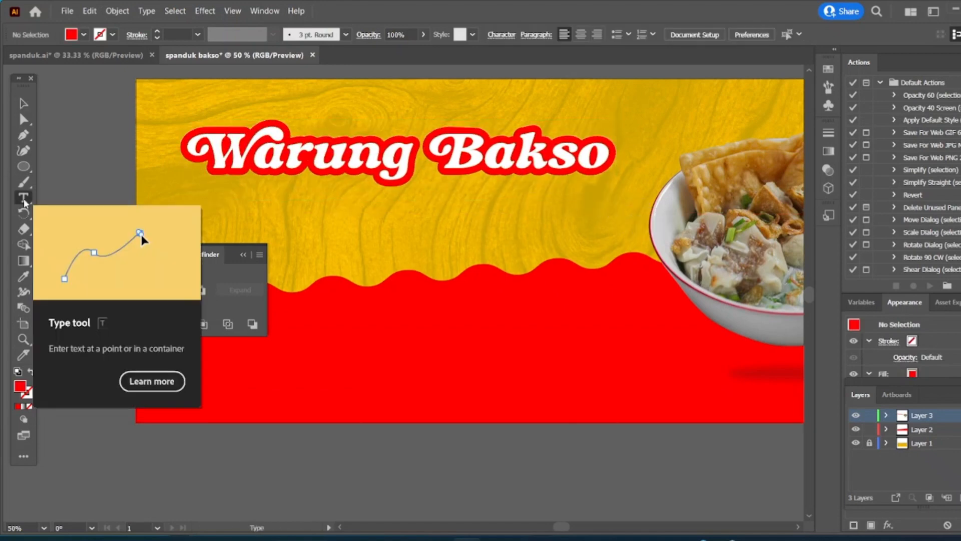
left_click(336, 215)
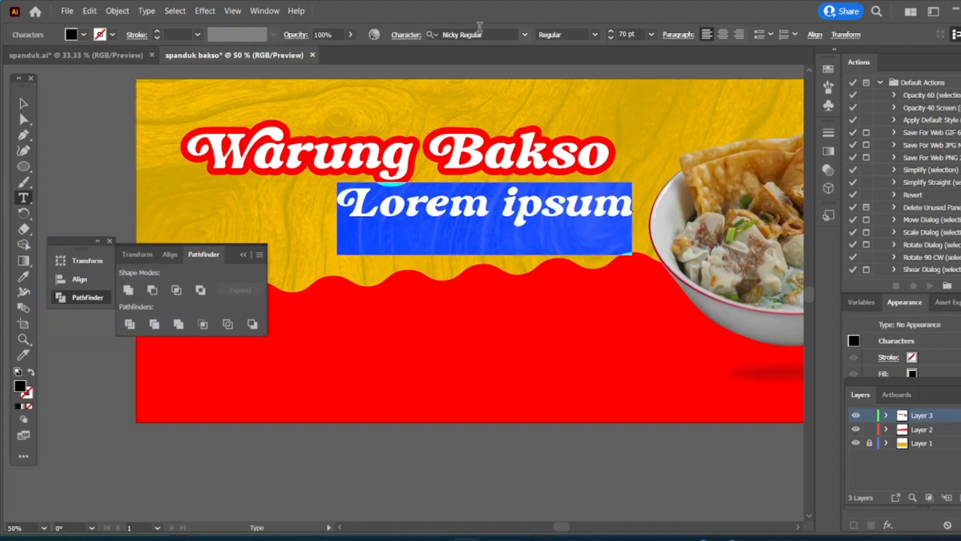
type("Mas Yatno")
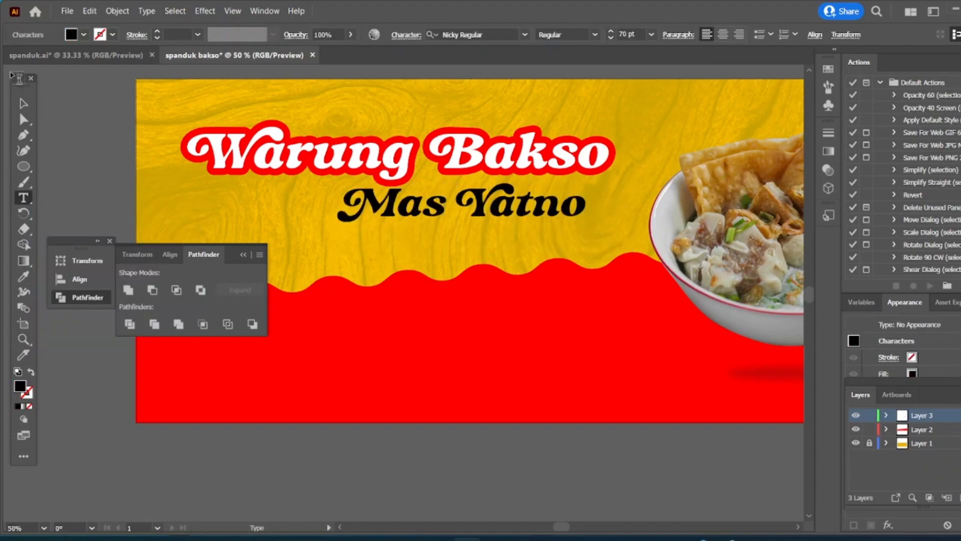
key("Escape")
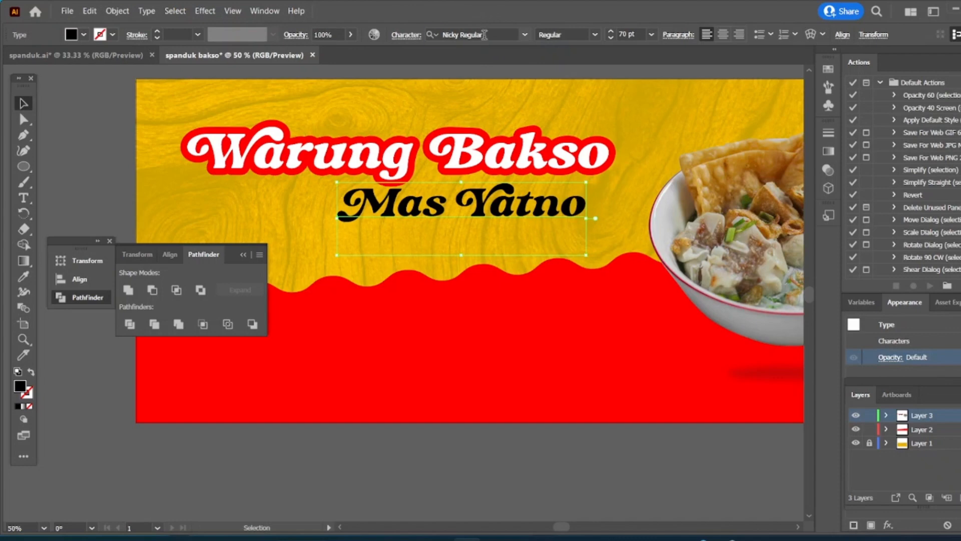
Set the owner's name in Rahido Regular, enlarge it to about 79 pt and place it centred beneath the title
left_click(485, 35)
type("r")
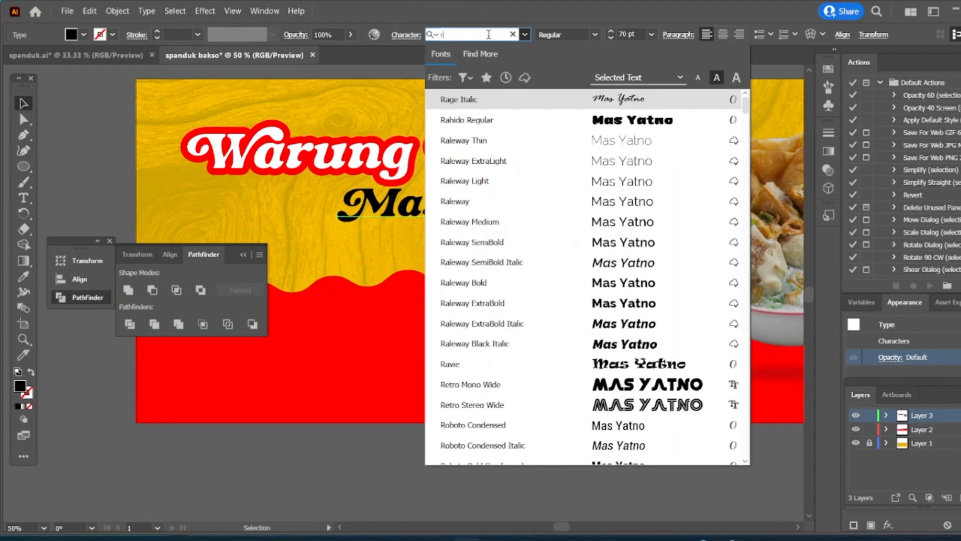
left_click(466, 120)
left_click_drag(499, 216, 475, 213)
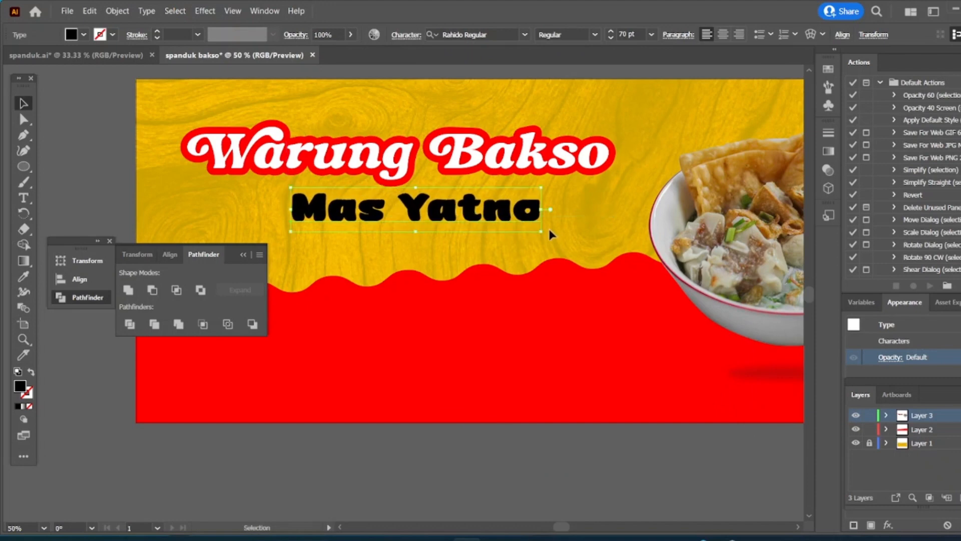
left_click_drag(556, 239, 561, 240)
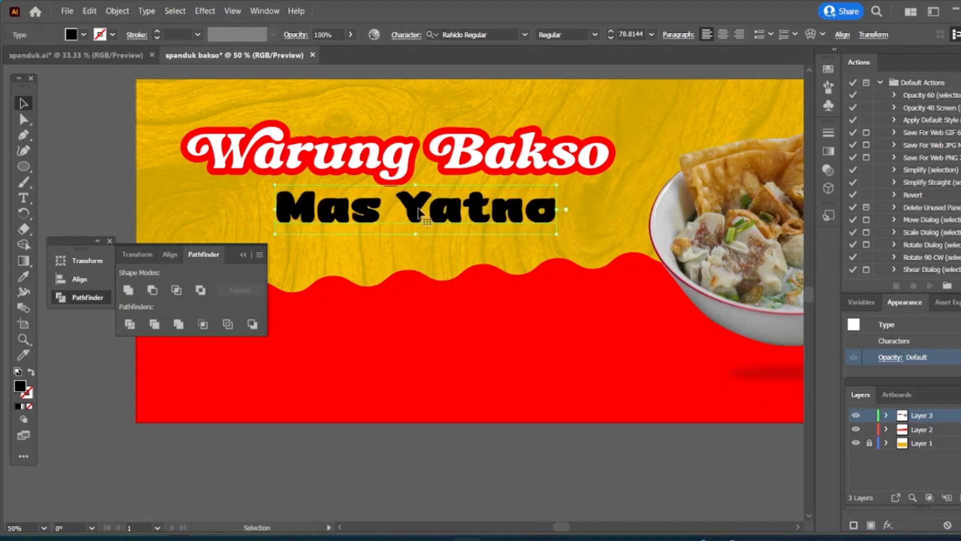
left_click_drag(423, 213, 421, 213)
Give the owner's name a red 7 pt stroke and no fill
left_click(112, 35)
left_click(45, 57)
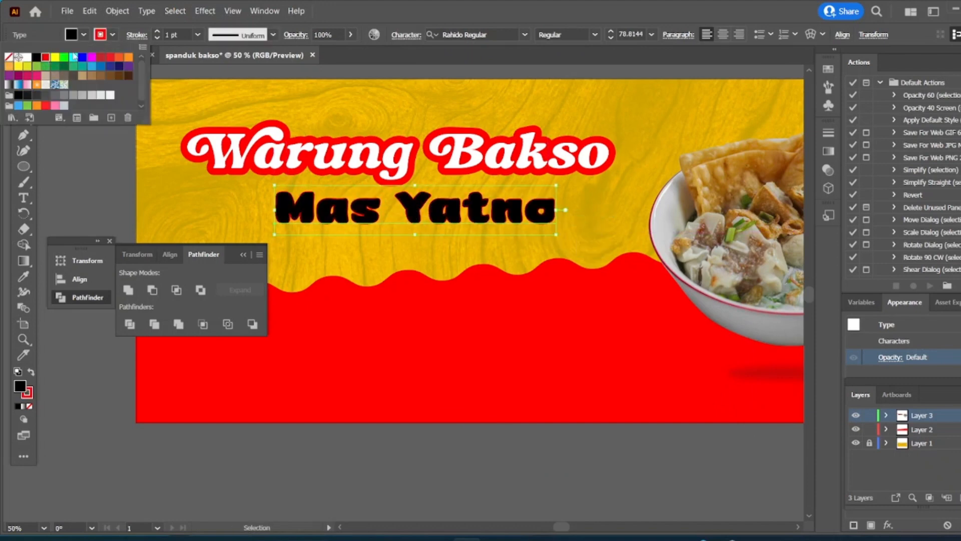
left_click(83, 35)
left_click(11, 57)
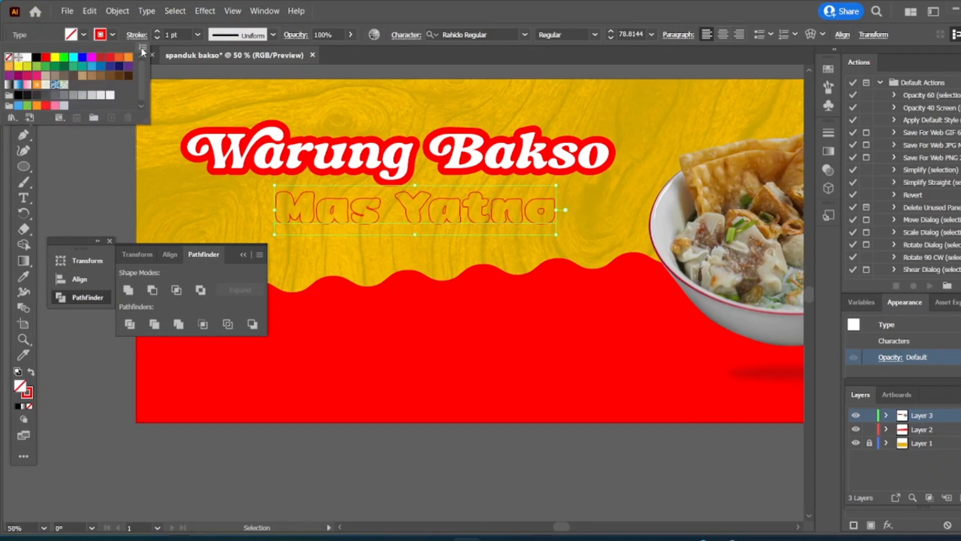
left_click(197, 35)
left_click(218, 178)
left_click(185, 206)
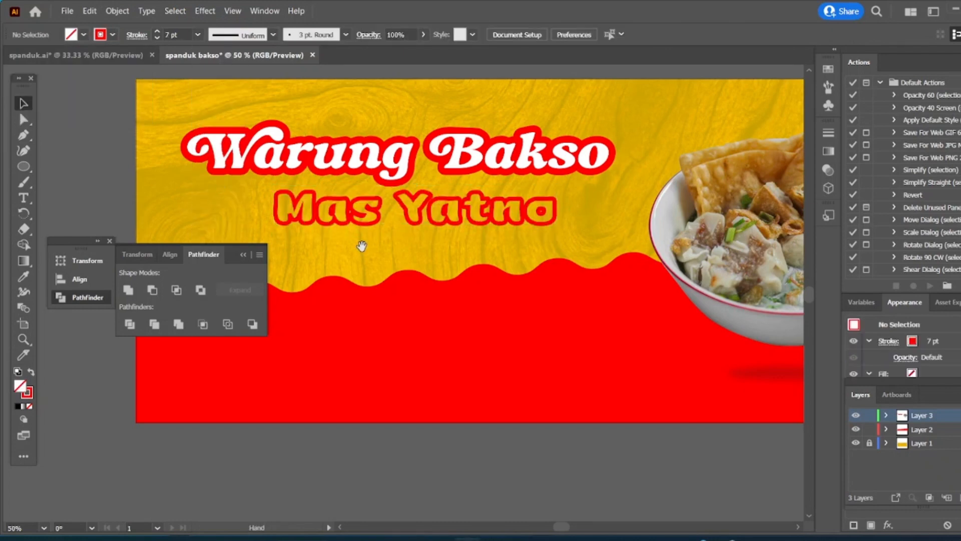
Compare the owner's name styling and the background with the reference banner in spanduk.ai
scroll(393, 223, "down", 1)
left_click(403, 197)
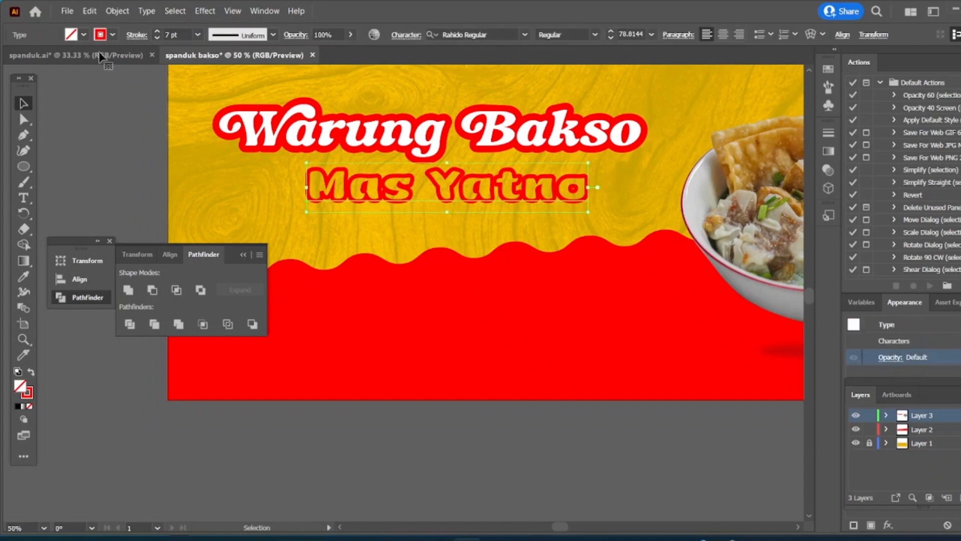
left_click(112, 35)
left_click(107, 55)
left_click(106, 56)
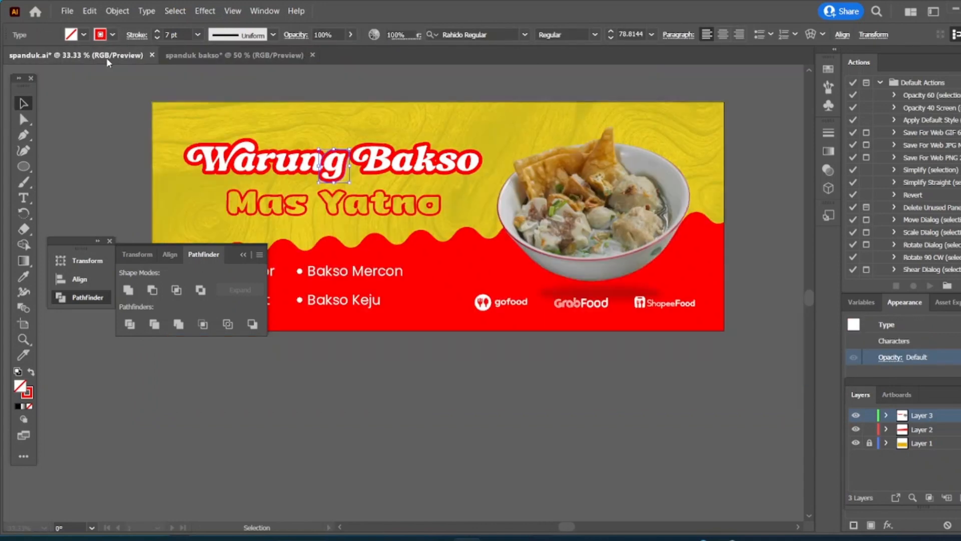
left_click(183, 56)
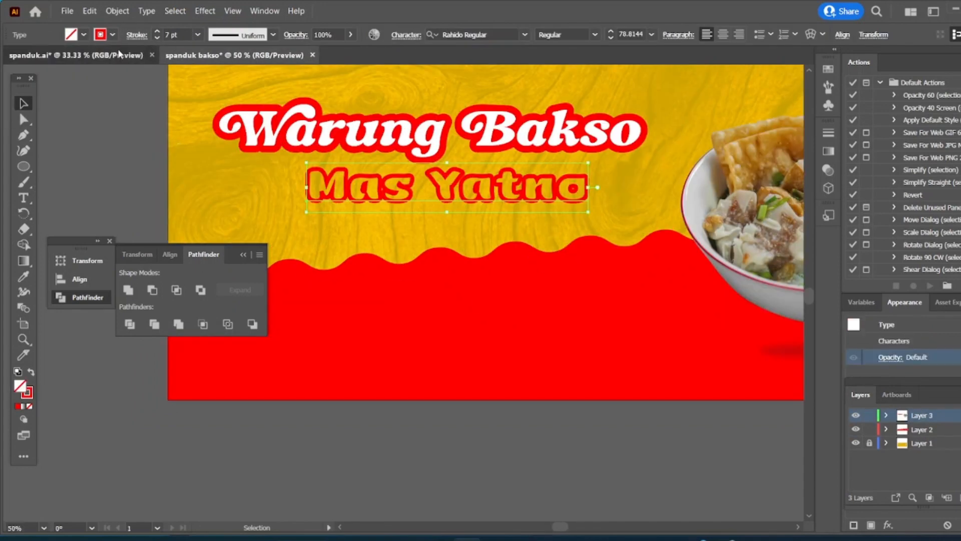
left_click(120, 55)
left_click(174, 58)
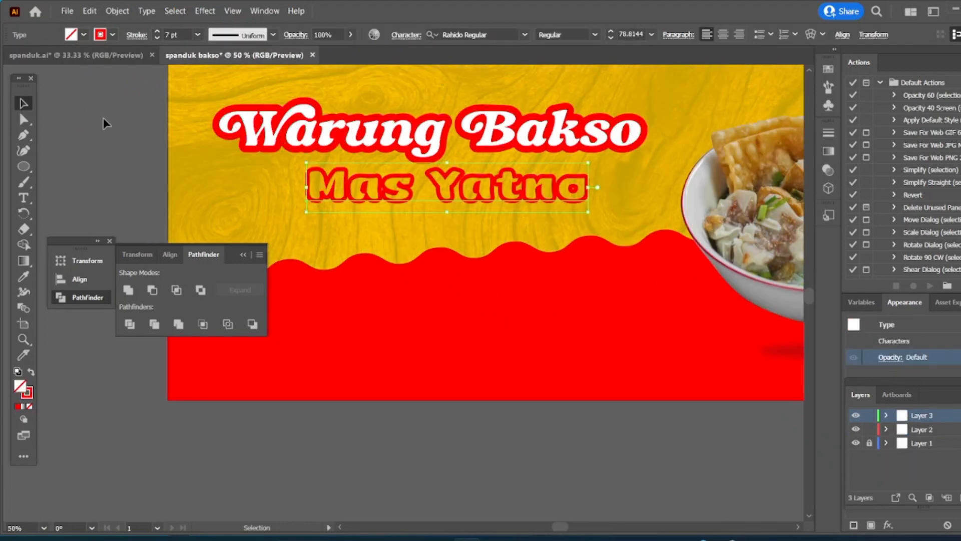
left_click(104, 120)
scroll(103, 120, "down", 1)
left_click_drag(104, 121, 184, 153)
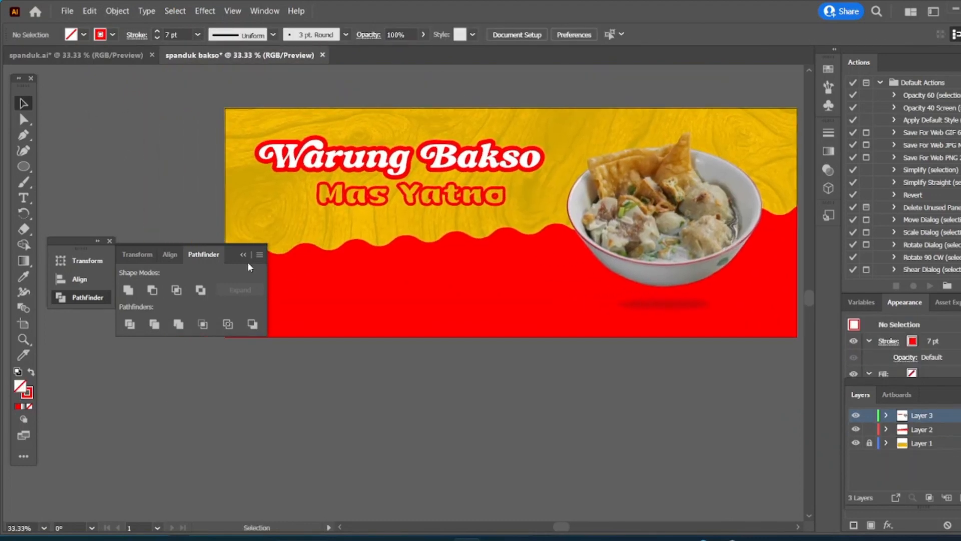
Unlock Layer 1 and shift the wood texture down to reach and select the yellow rectangle behind it
left_click(243, 254)
left_click_drag(174, 204, 139, 200)
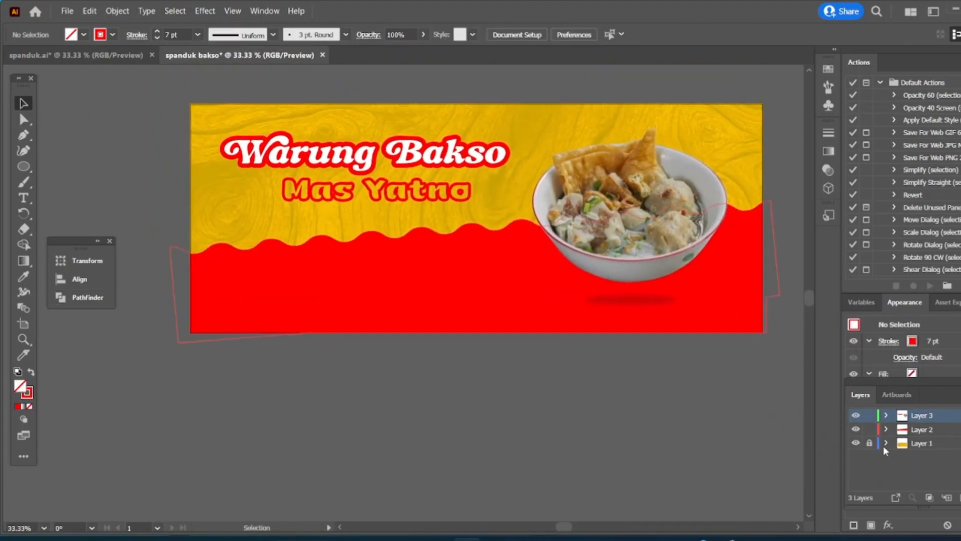
left_click(869, 443)
left_click_drag(277, 127, 278, 149)
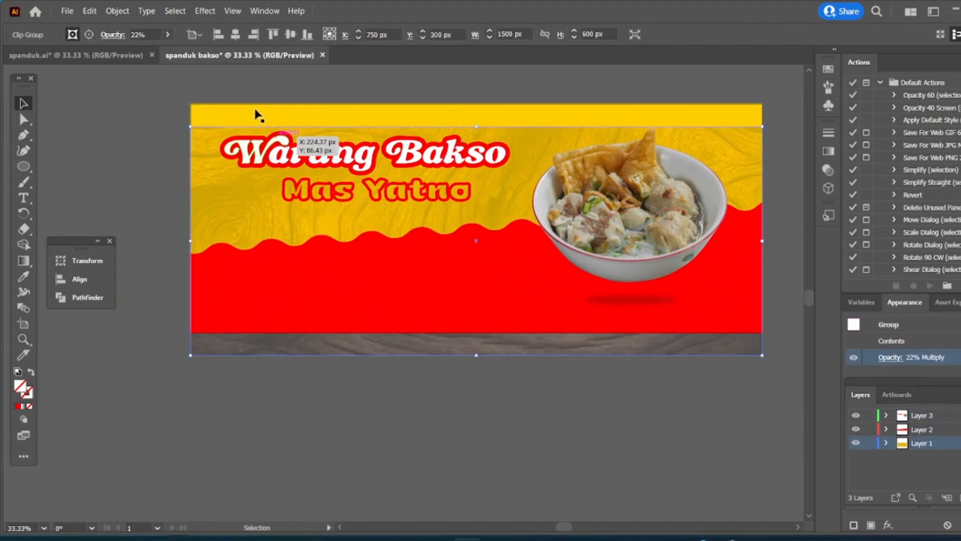
left_click(256, 112)
In spanduk.ai, copy the yellow background rectangle's colour code F2DE22 and restore the wood texture's position
left_click(100, 55)
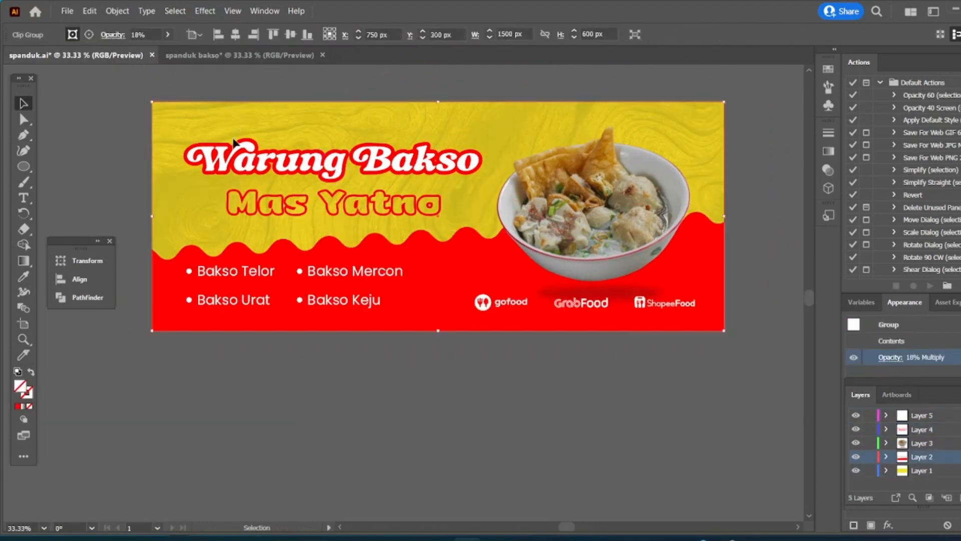
left_click(218, 110)
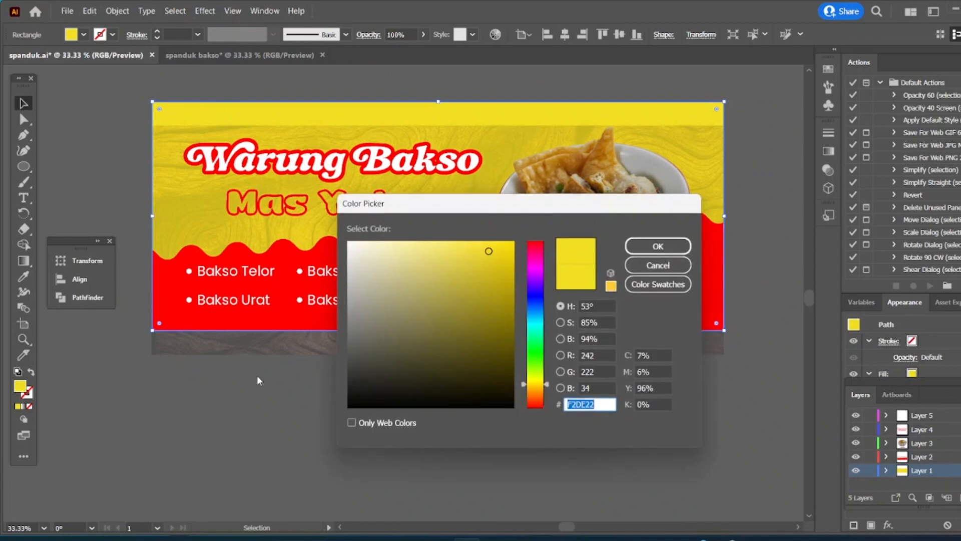
left_click(681, 265)
left_click(524, 409)
key("ctrl+z")
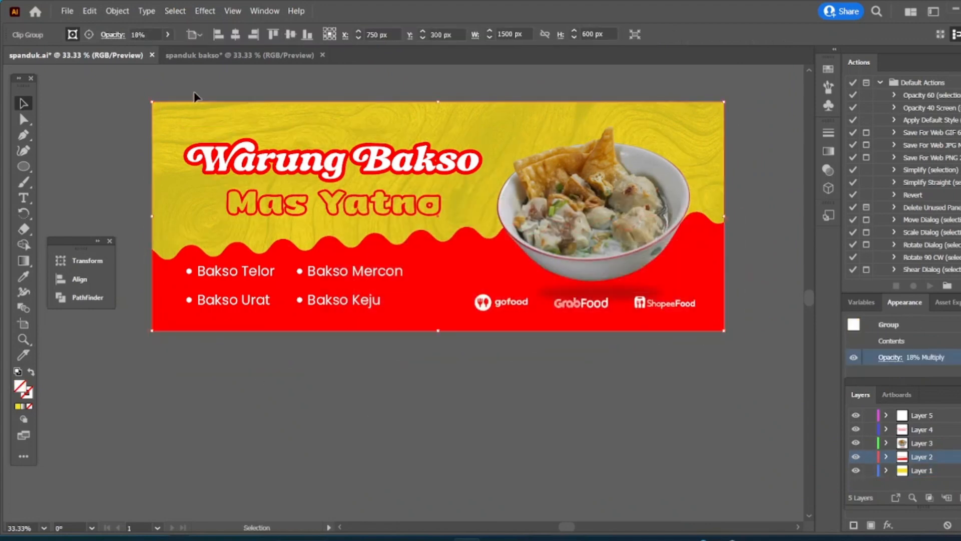
In spanduk bakso, fill the yellow rectangle with F2DE22 and align the wood texture back to the artboard's upper edge
left_click(241, 55)
left_click(339, 116)
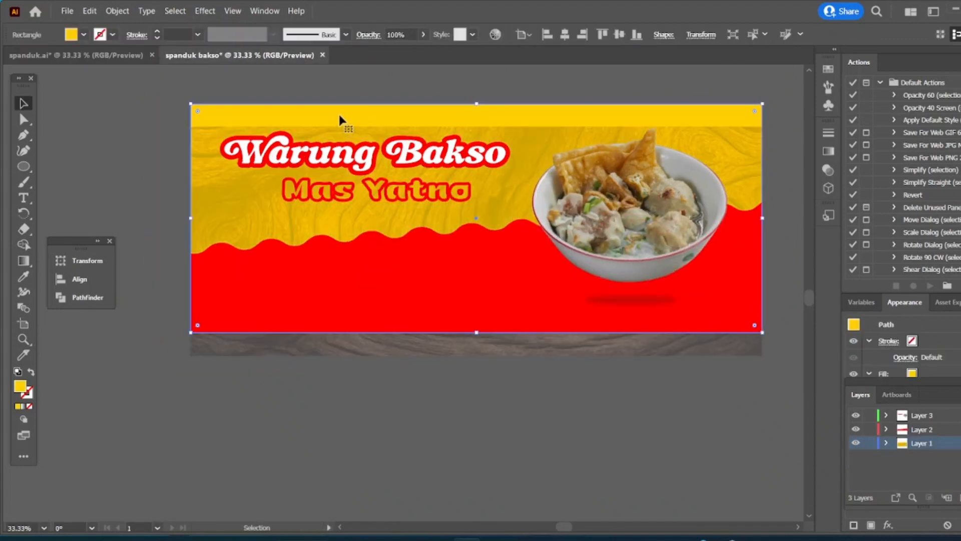
double_click(20, 389)
key("Return")
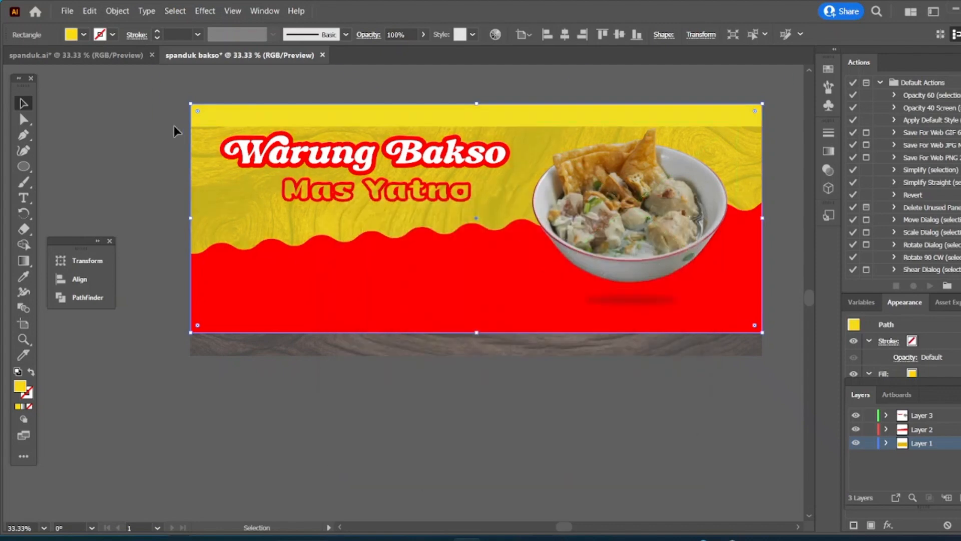
left_click(221, 145)
left_click(274, 35)
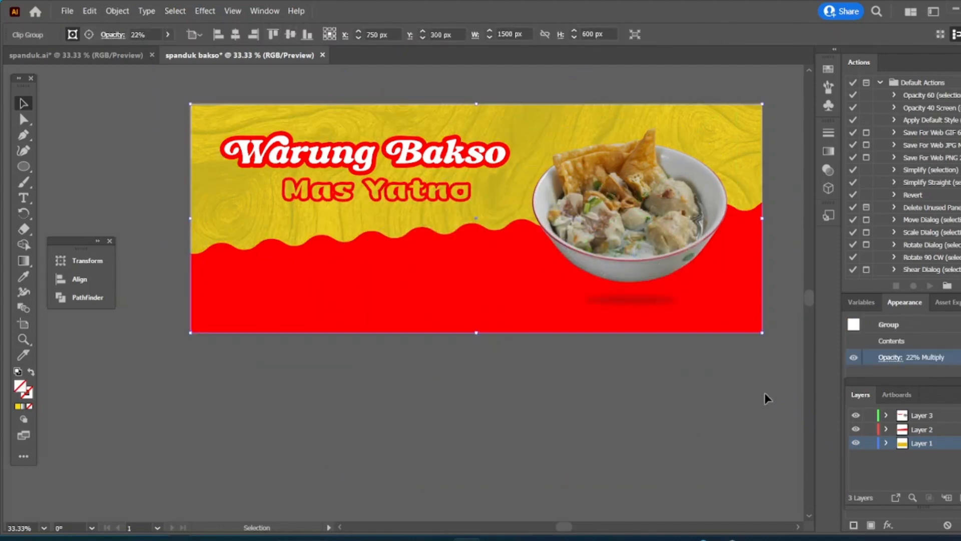
Lock Layer 1 and add a new layer above Layer 3
left_click(870, 444)
scroll(509, 398, "up", 1)
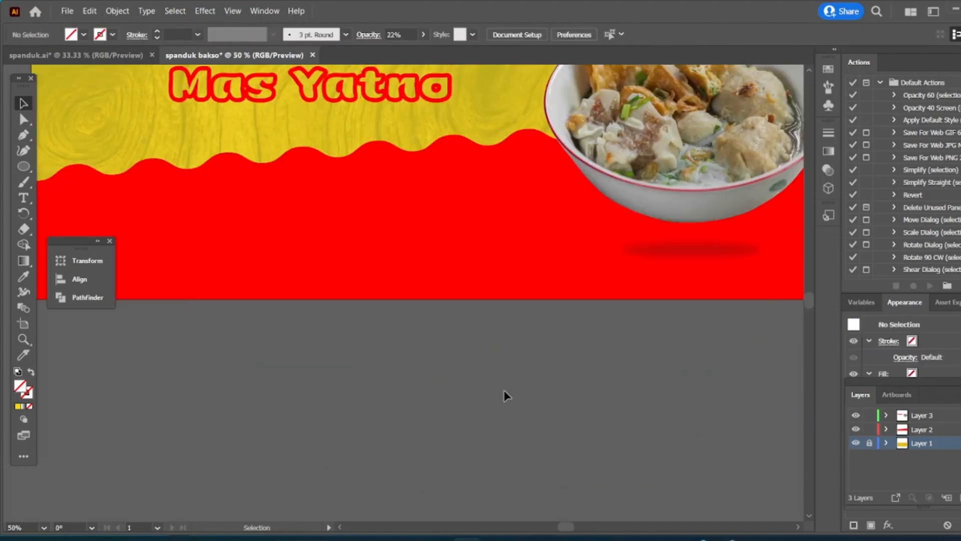
scroll(504, 389, "down", 1)
left_click(933, 415)
left_click(958, 497)
Choose white as the fill and place the text "Bakso Telor" on the red section beneath the wavy edge
scroll(338, 382, "up", 1)
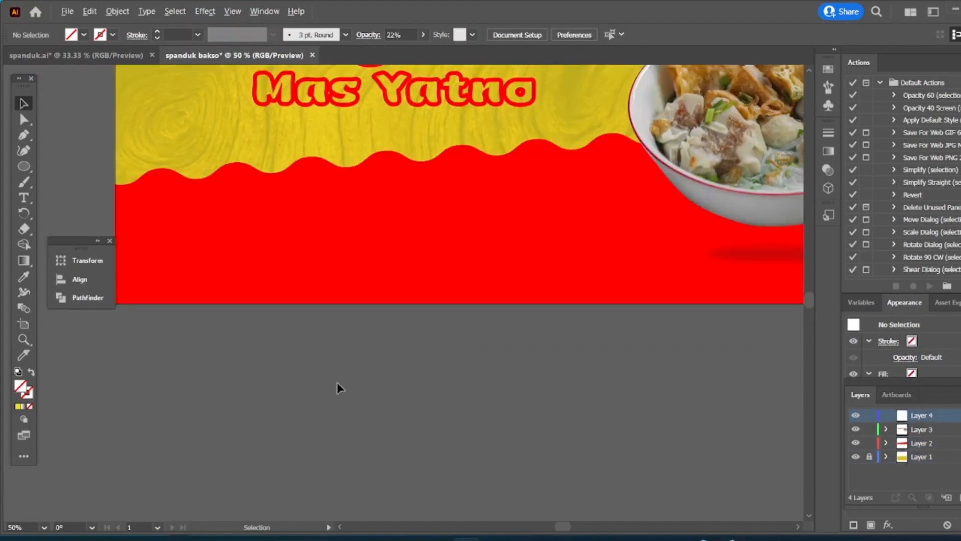
left_click_drag(320, 356, 421, 402)
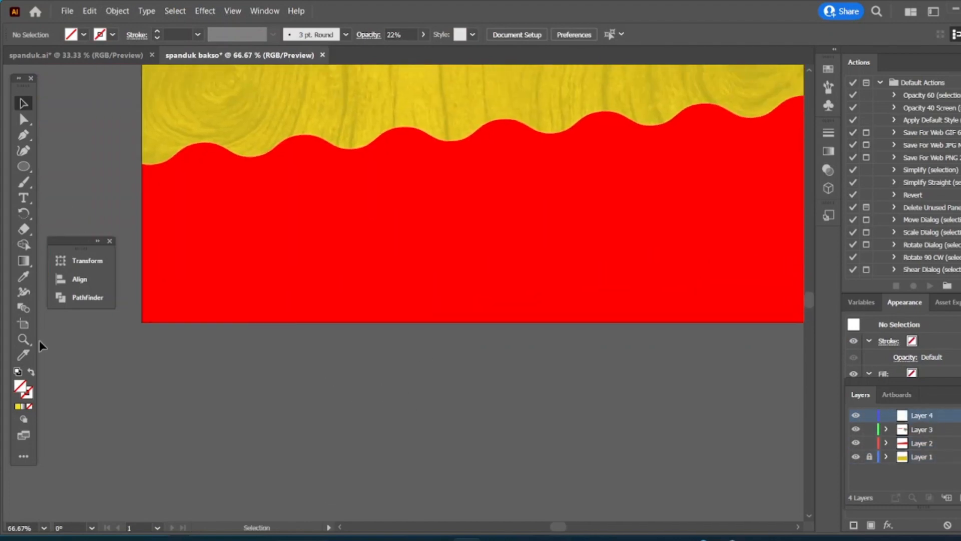
left_click(83, 34)
left_click(18, 57)
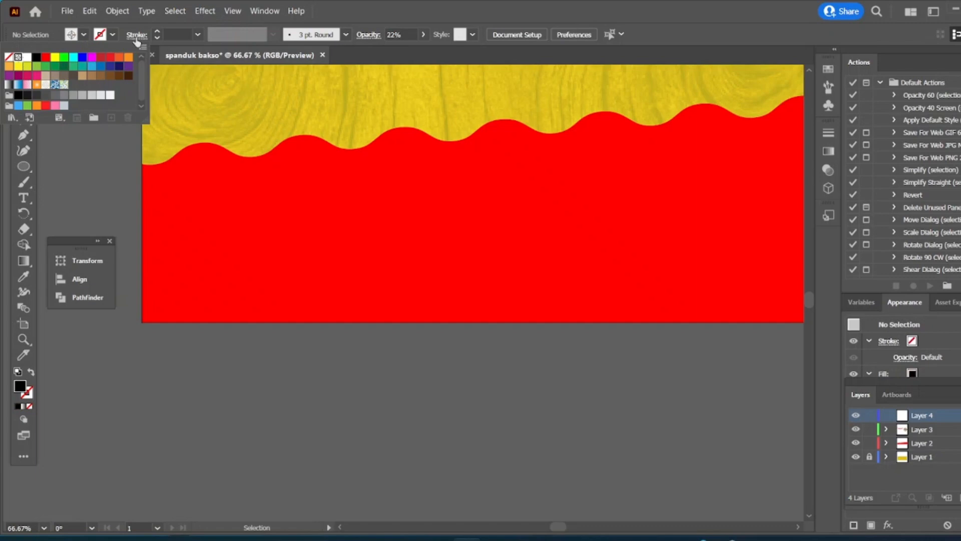
left_click(27, 57)
key("t")
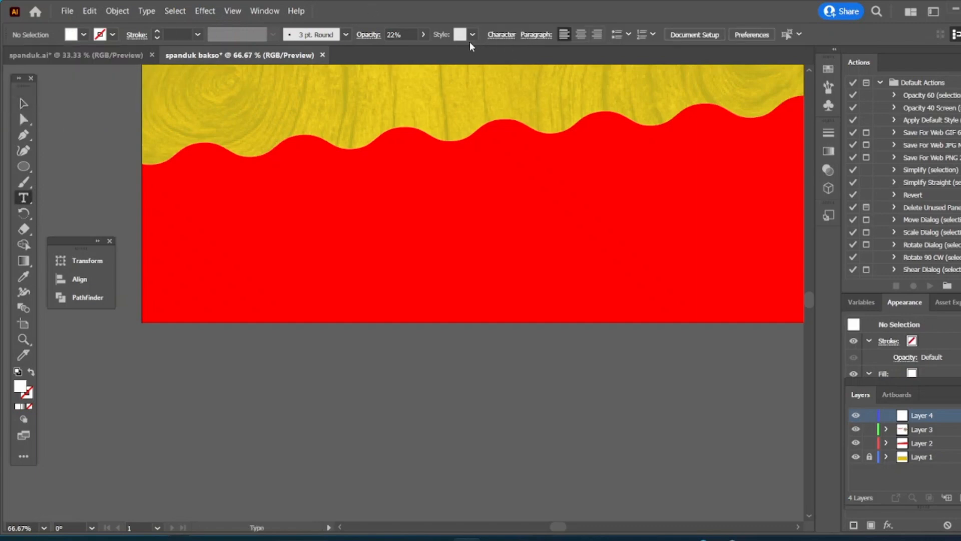
left_click(222, 209)
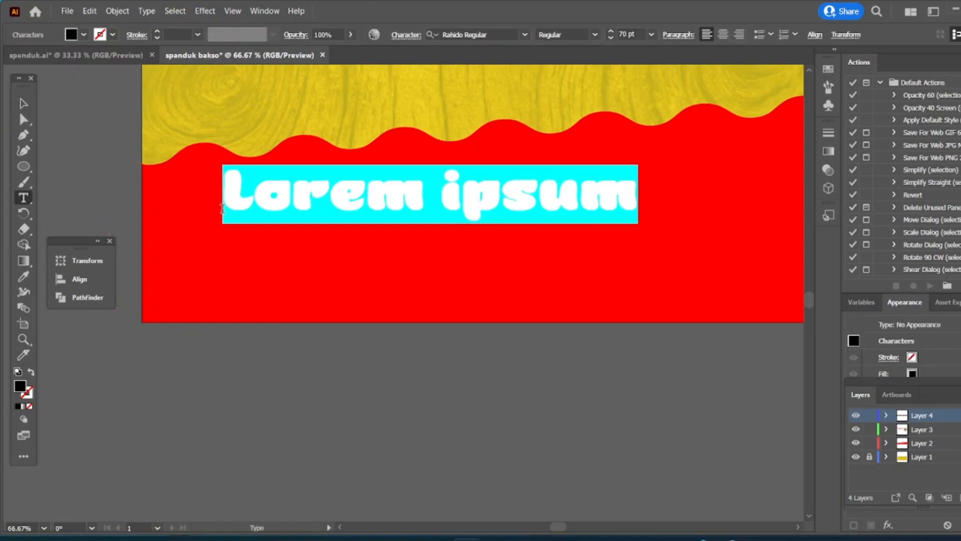
type("Bakso Telar")
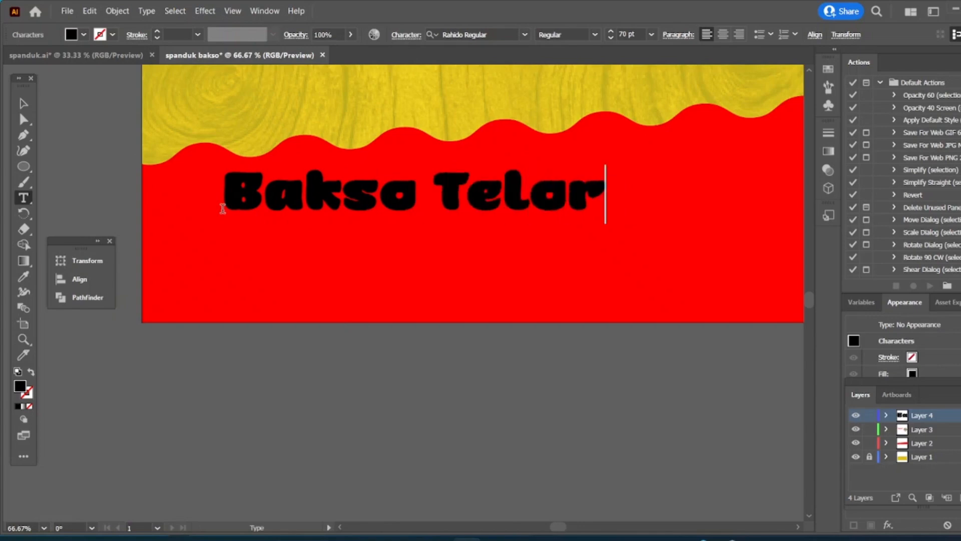
Change the font of the "Bakso Telor" text to Poppins Regular
left_click(23, 103)
left_click(498, 34)
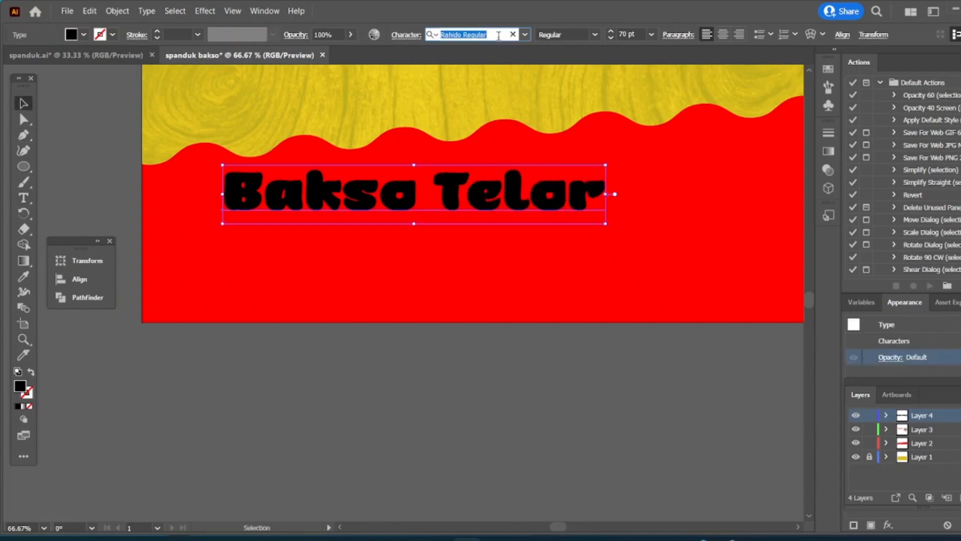
type("pop")
key("Down")
key("Down")
key("Down")
key("Down")
key("Down")
key("Down")
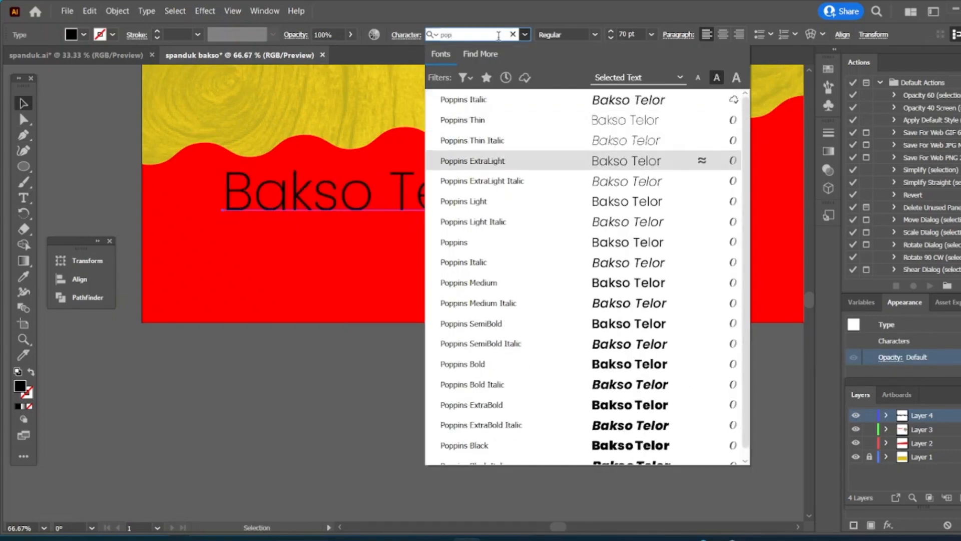
key("Return")
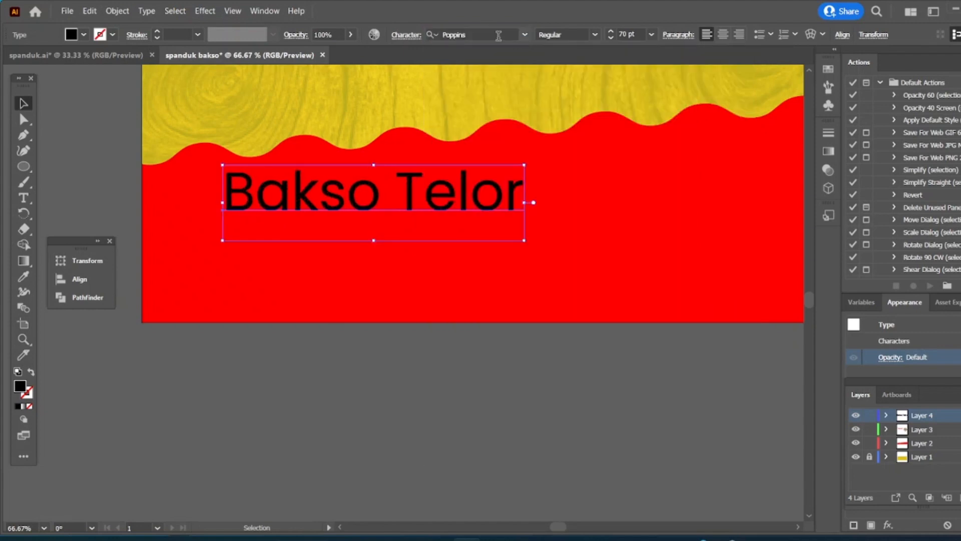
Fill the "Bakso Telor" text with white and set its size to 36 pt
left_click(83, 35)
left_click(28, 58)
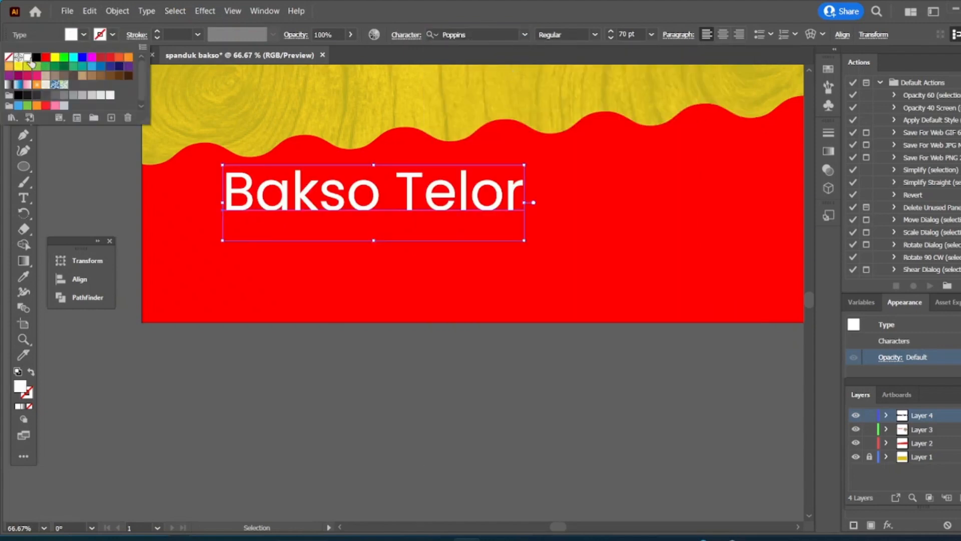
left_click(651, 34)
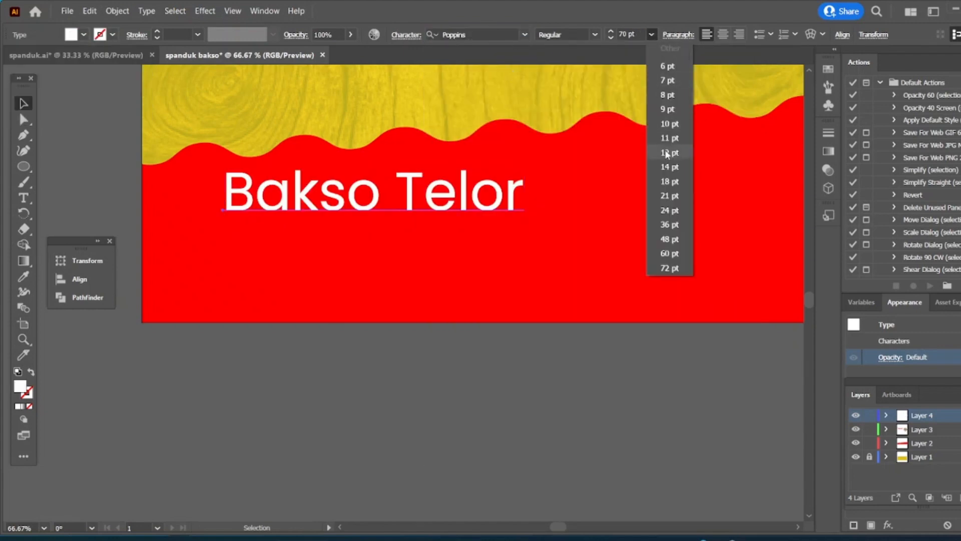
left_click(671, 225)
scroll(159, 235, "up", 2)
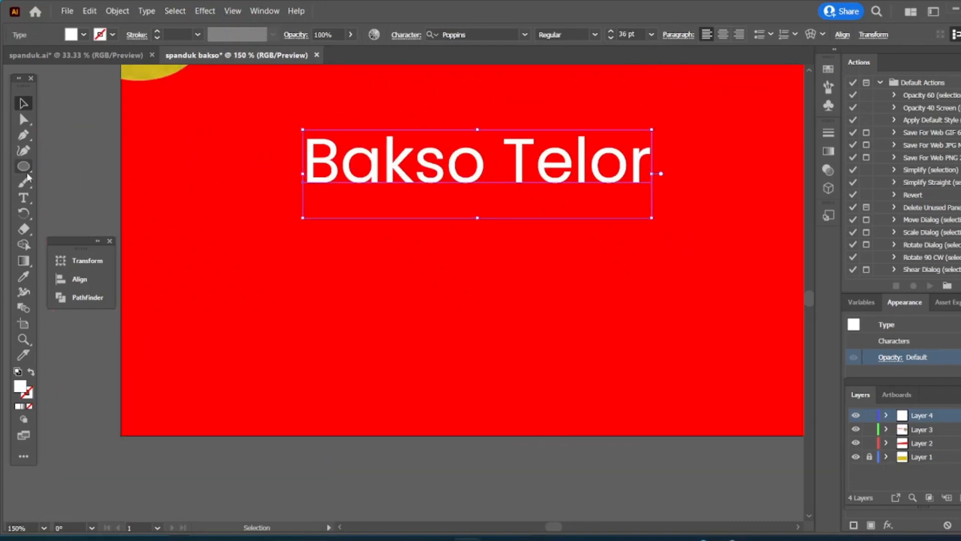
Draw a small white circle as a bullet just before the "Bakso Telor" text
left_click(24, 166)
left_click_drag(281, 153, 281, 163)
key("v")
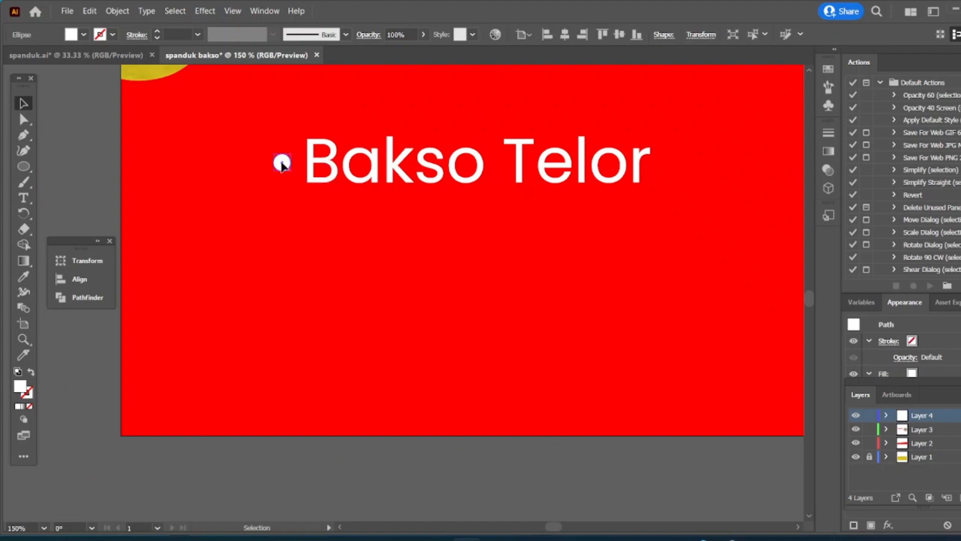
scroll(399, 151, "down", 4)
Duplicate the bullet and its "Bakso Telor" text straight down to make a second menu line
key("space")
left_click_drag(436, 141, 395, 307)
left_click(399, 279, "shift")
scroll(466, 382, "up", 1)
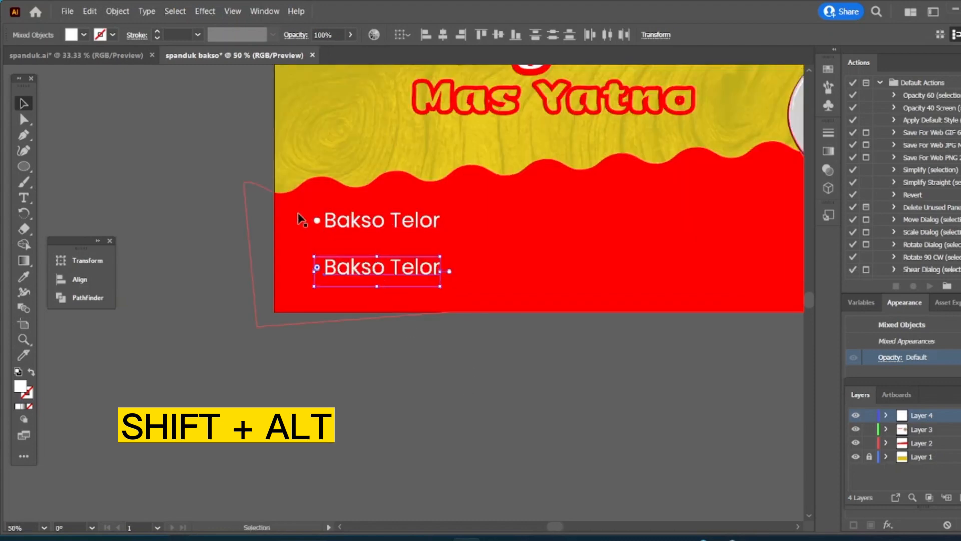
left_click(340, 365)
Duplicate both bulleted menu lines horizontally to form a second column beside the first
left_click_drag(352, 209, 352, 214)
left_click_drag(328, 371, 566, 223)
left_click(531, 245, "shift")
left_click(481, 373)
Rename the duplicated menu items: "Bakso Urat" below the original, "Bakso Mercon" and "Bakso Keju" in the second column
key("t")
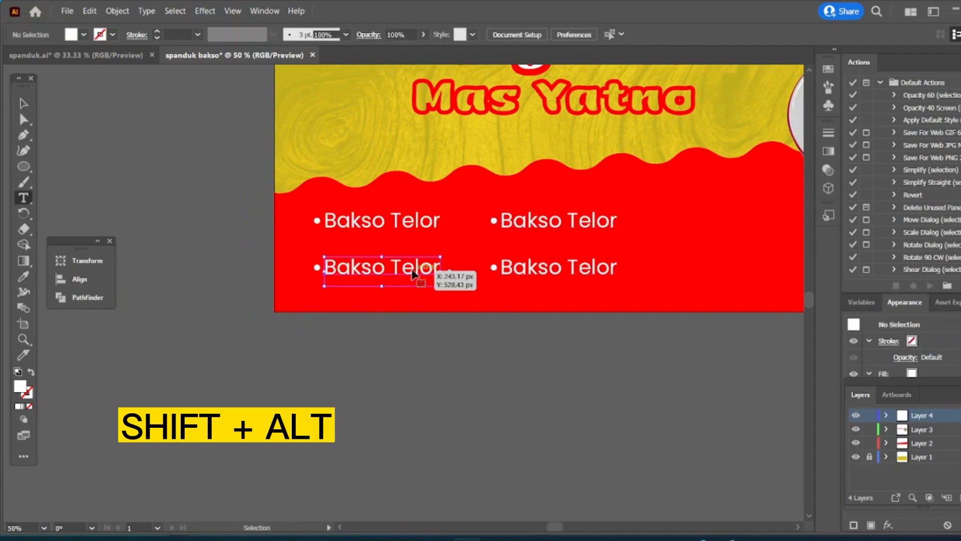
left_click_drag(384, 267, 453, 275)
type("Urat")
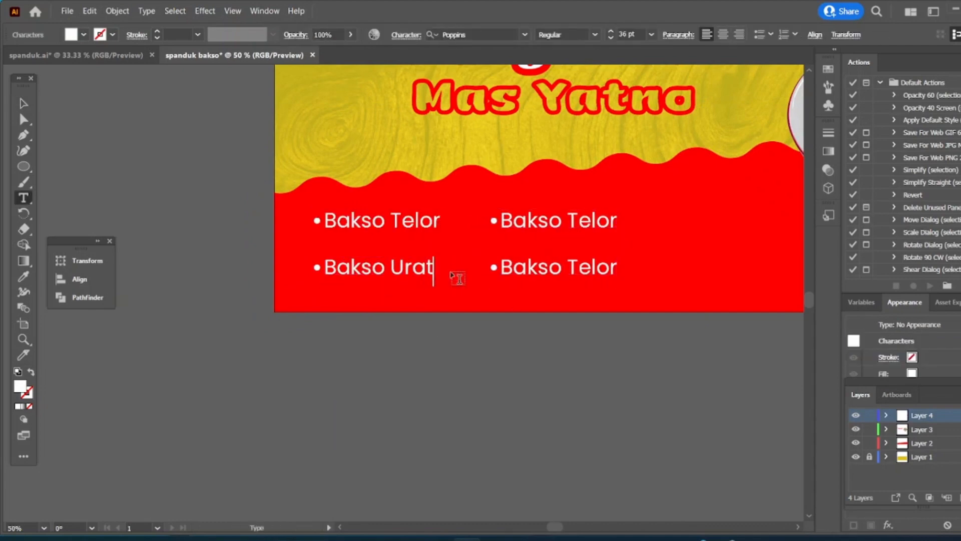
left_click_drag(568, 220, 621, 223)
type("Mercon")
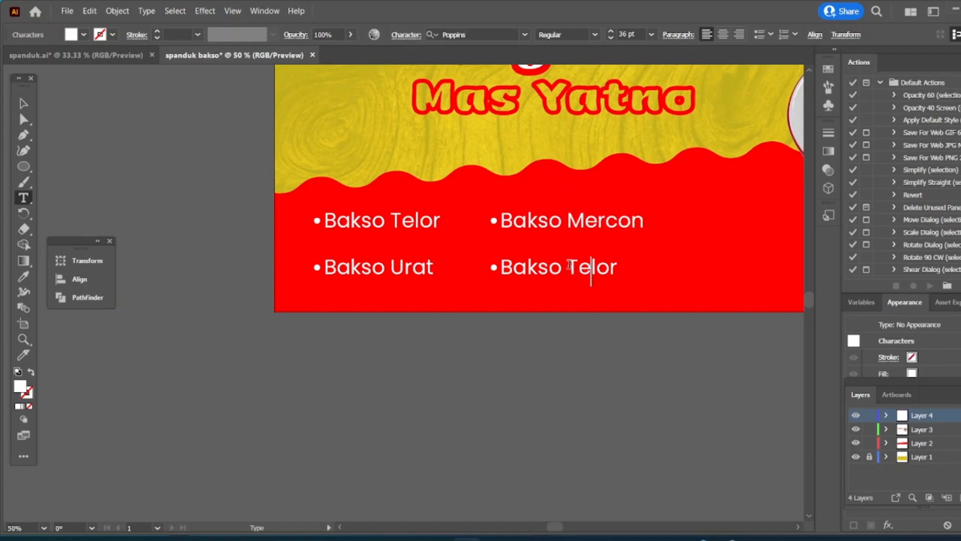
left_click_drag(569, 265, 637, 268)
type("Keju")
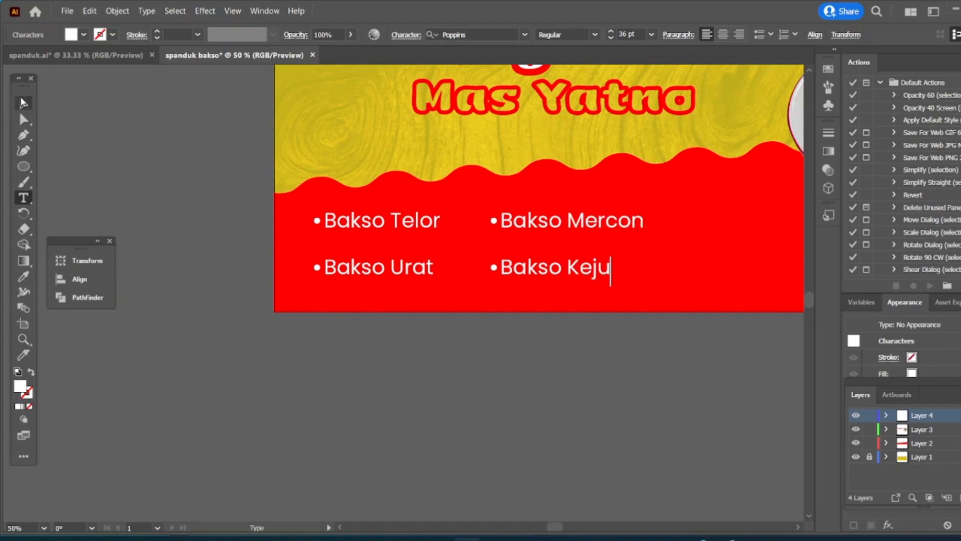
left_click(22, 102)
left_click(154, 165)
Switch to spanduk.ai and copy the group of gofood, GrabFood and ShopeeFood logos
scroll(154, 165, "down", 2)
left_click_drag(497, 274, 496, 316)
scroll(486, 318, "up", 1)
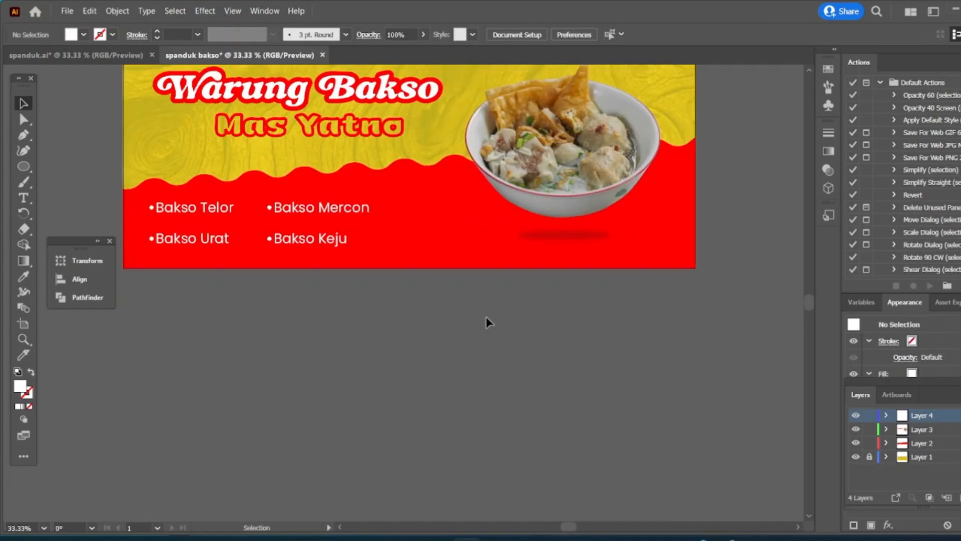
left_click(107, 54)
left_click(565, 312)
key("ctrl+c")
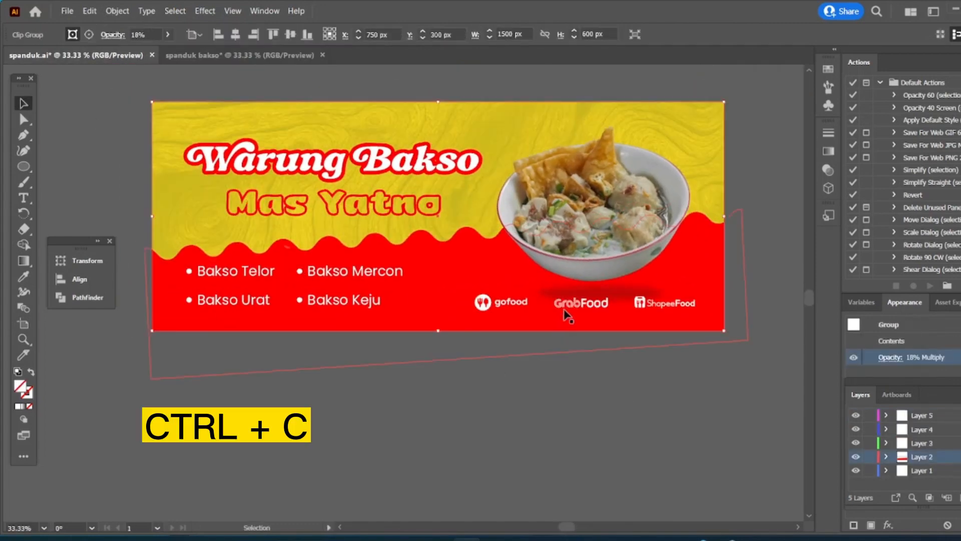
Paste the delivery logos into spanduk bakso and place them on the red section beneath the bowl, beside the menu
left_click(236, 55)
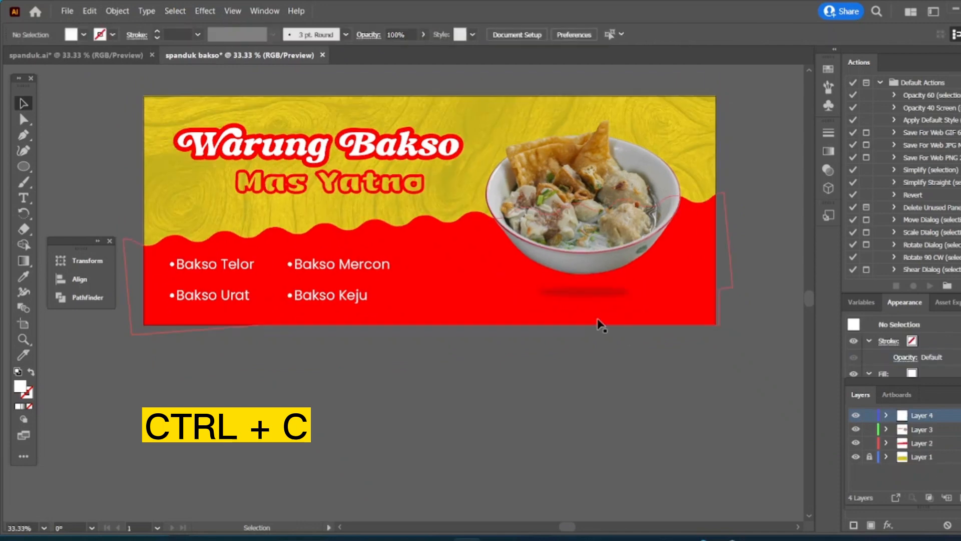
scroll(601, 324, "up", 1)
key("ctrl+shift+v")
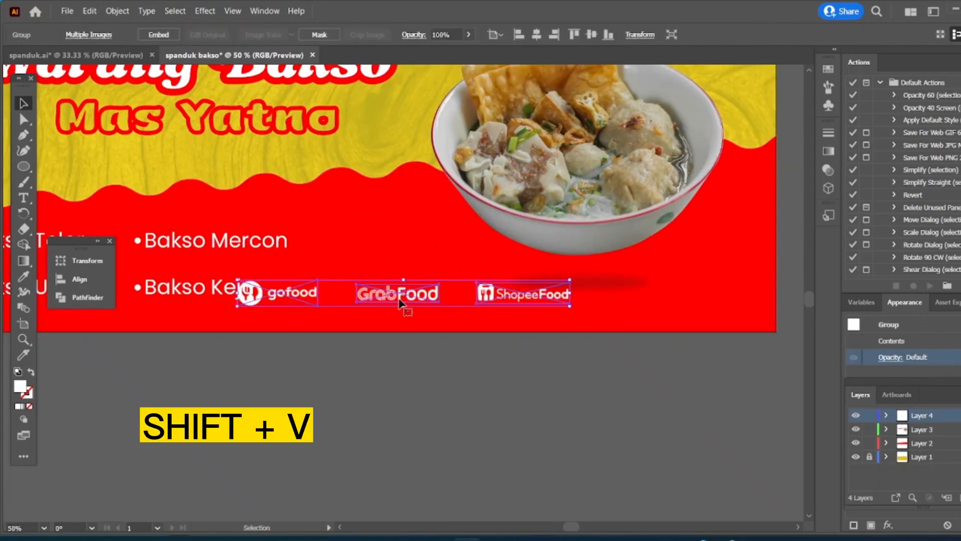
left_click_drag(399, 302, 562, 301)
left_click(548, 384)
scroll(548, 383, "down", 2)
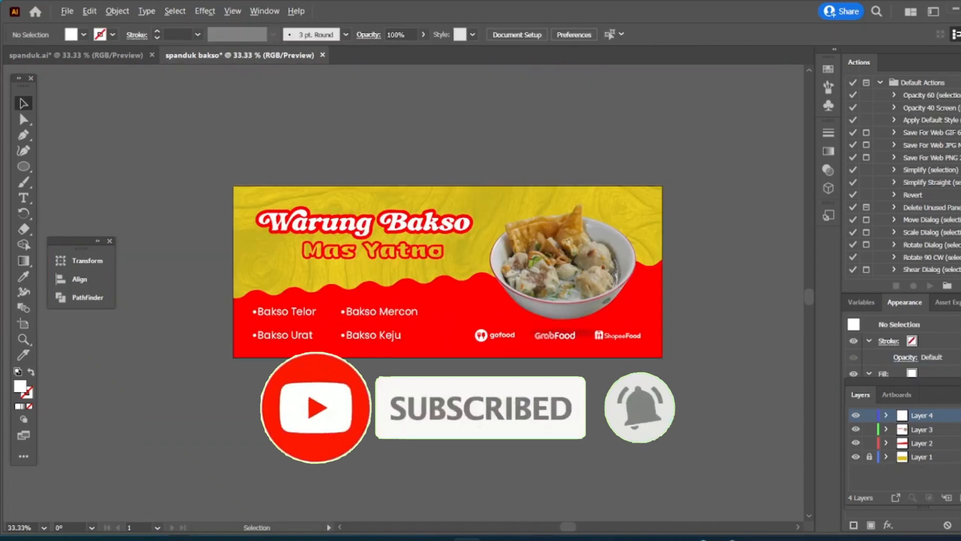
scroll(556, 429, "down", 1)
scroll(550, 394, "up", 1)
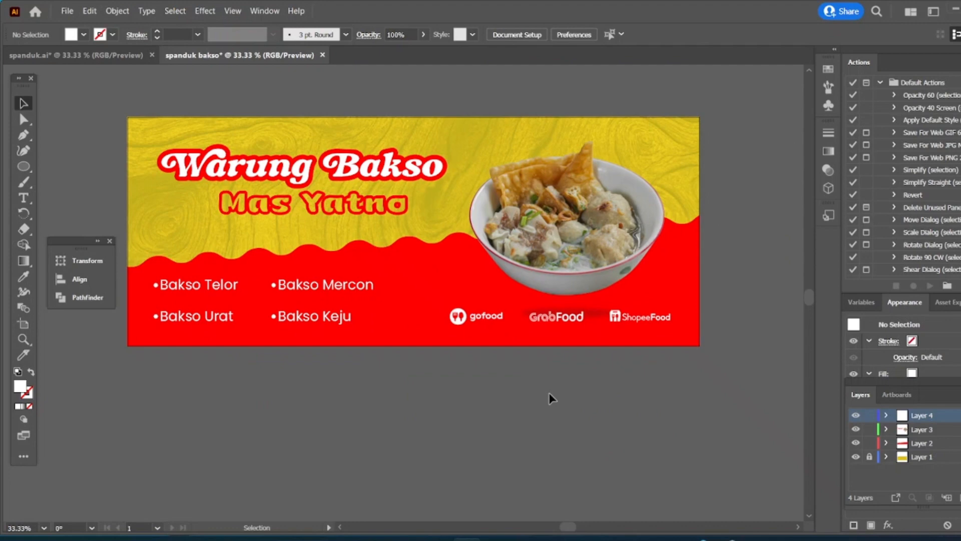
scroll(320, 207, "up", 2)
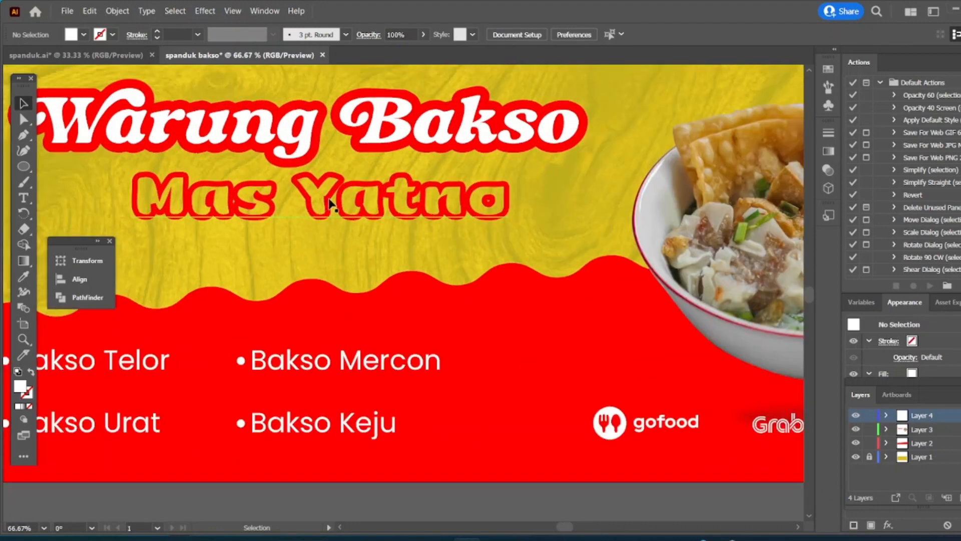
scroll(330, 203, "down", 2)
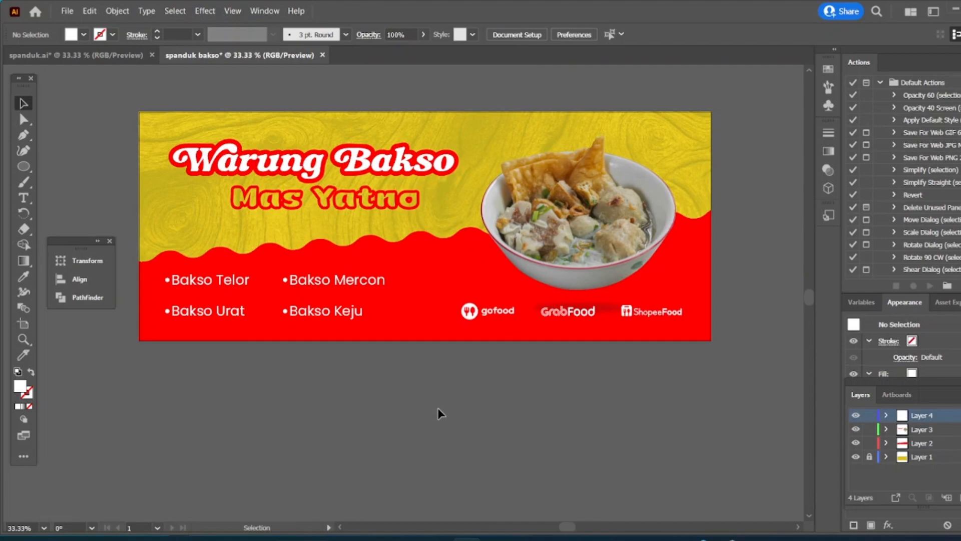